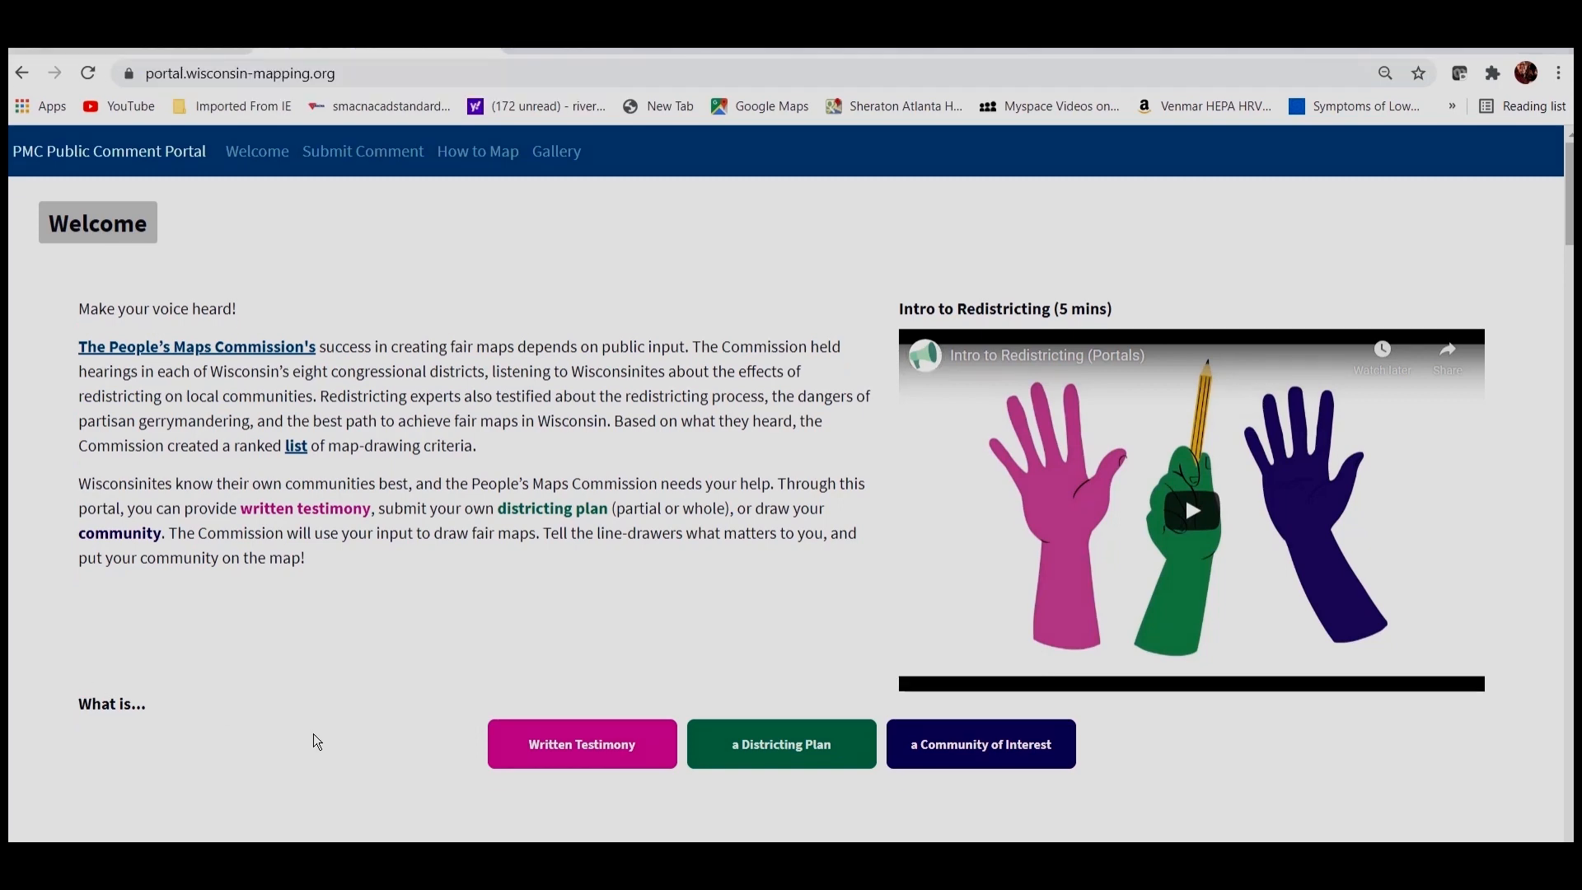
Find the Districtr mapping options on the public comment portal and open the one for mapping communities.
{"action": "scroll", "coordinate": [656, 496], "scroll_direction": "down", "scroll_amount": 15}
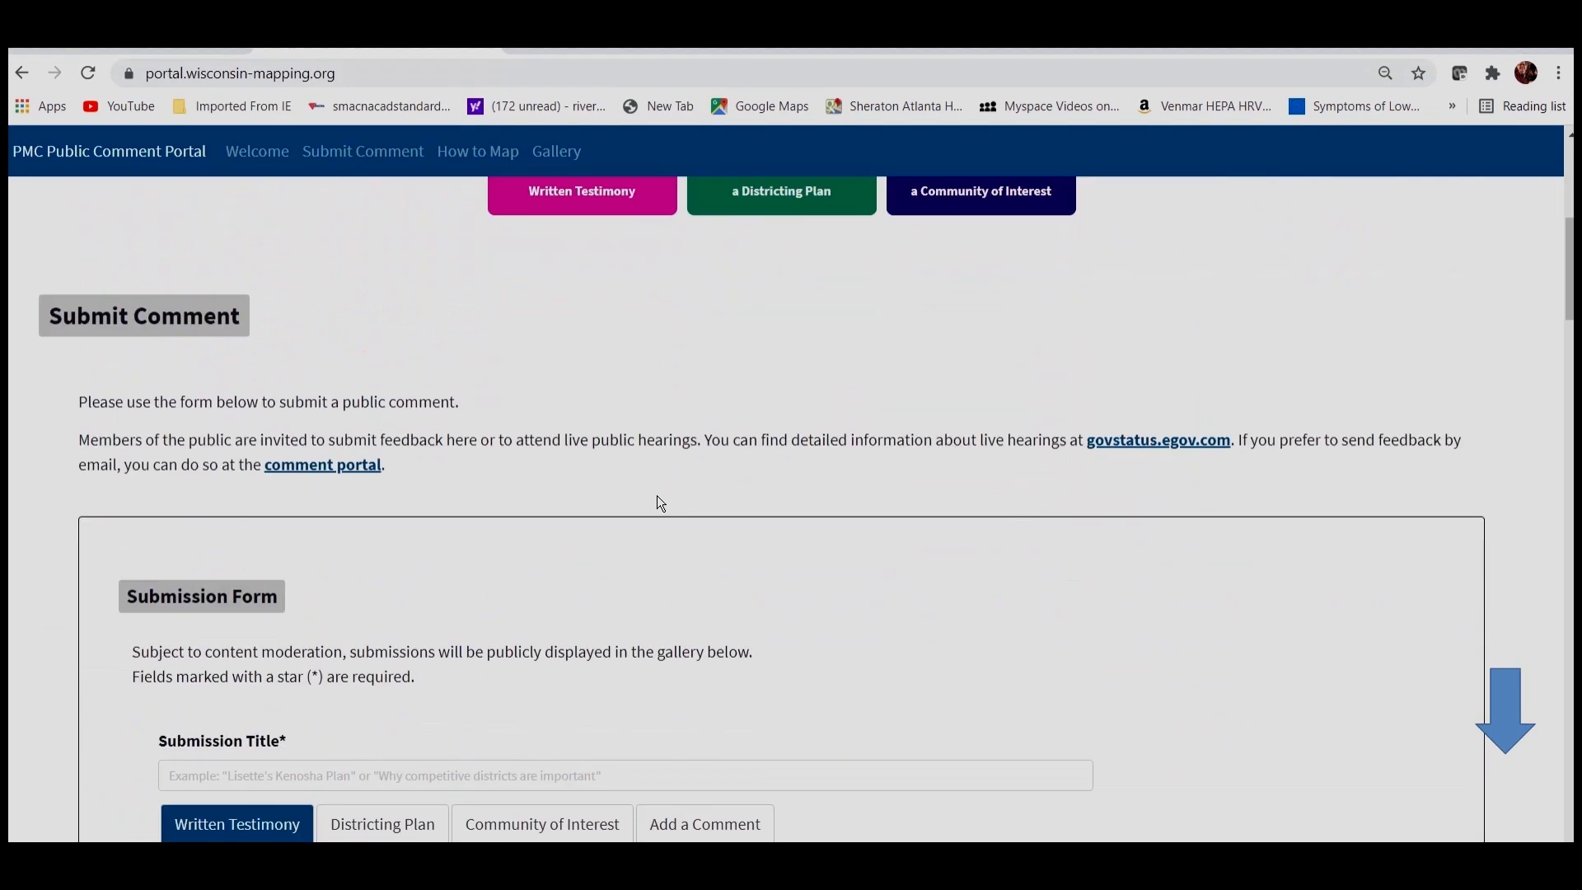
{"action": "scroll", "coordinate": [651, 494], "scroll_direction": "down", "scroll_amount": 15}
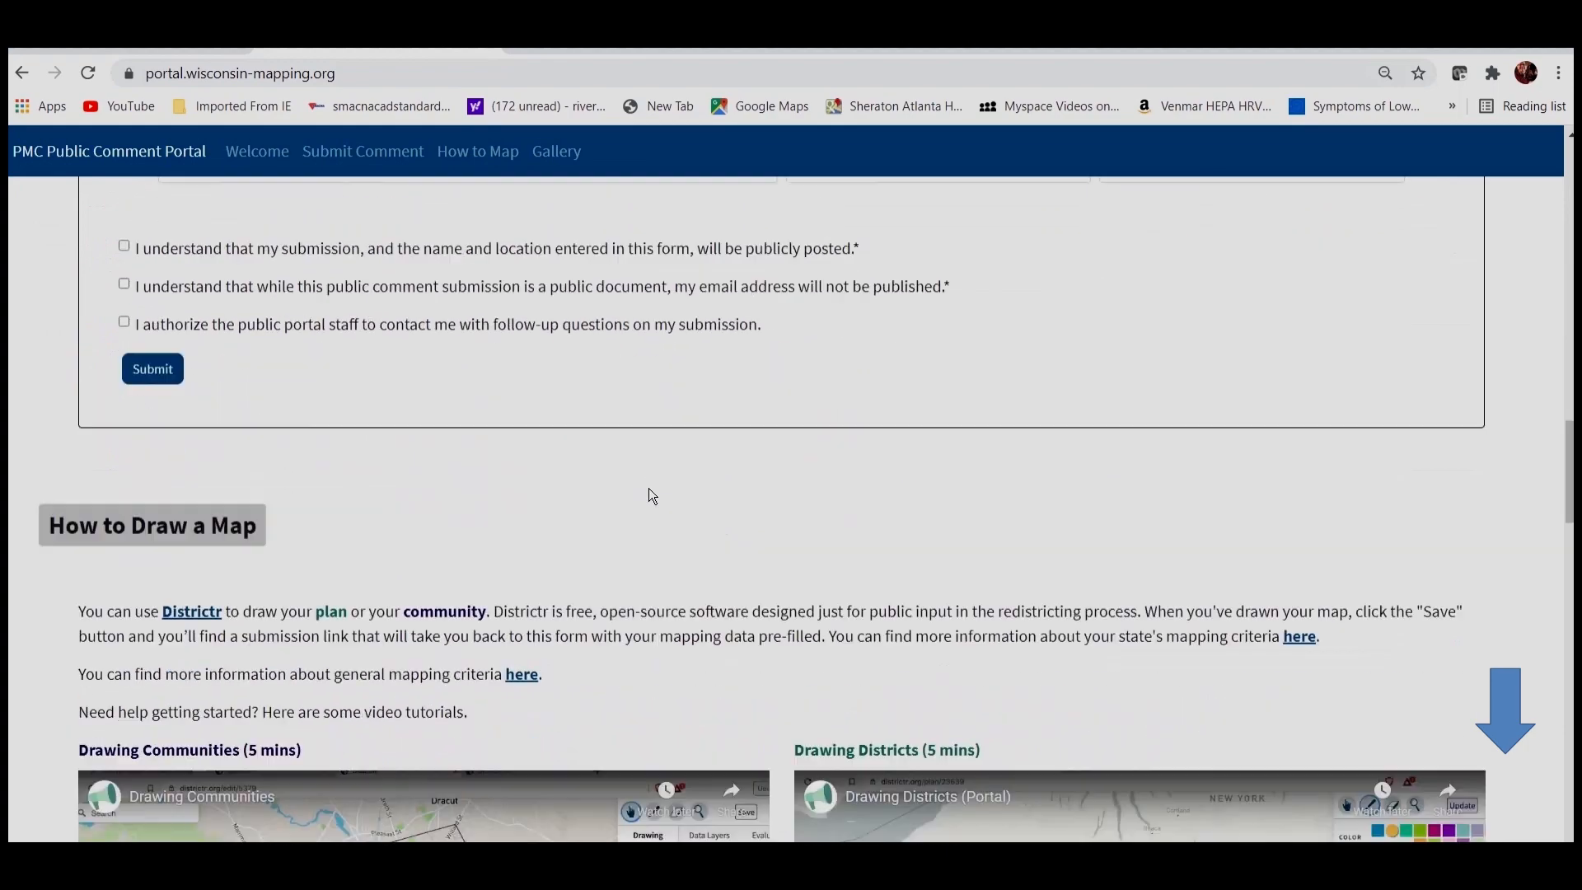
{"action": "scroll", "coordinate": [650, 489], "scroll_direction": "down", "scroll_amount": 3}
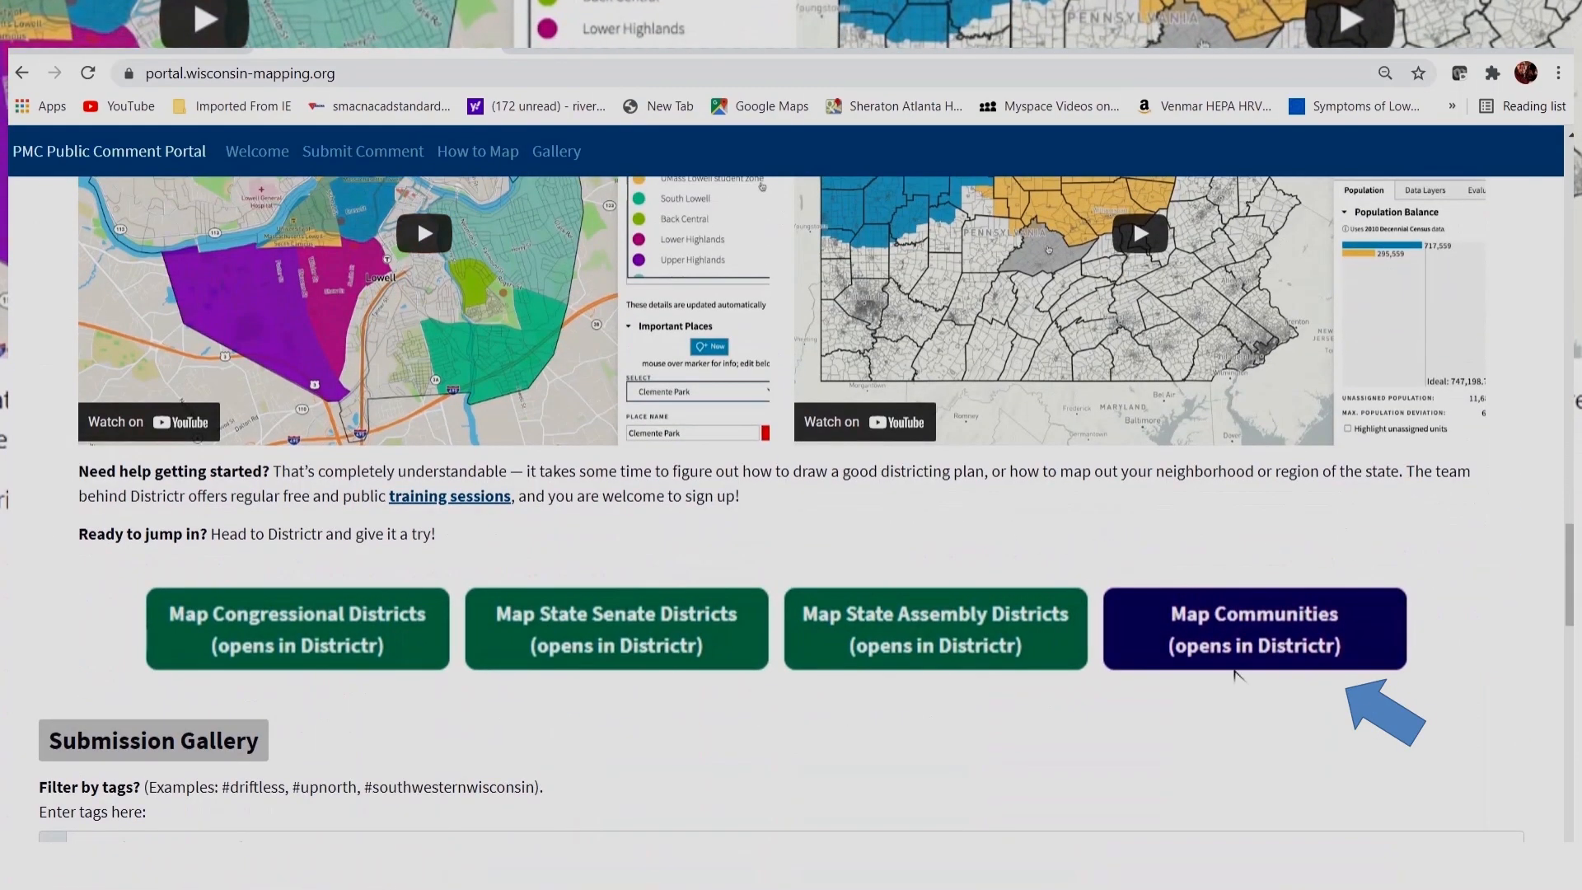
{"action": "left_click", "coordinate": [1117, 639]}
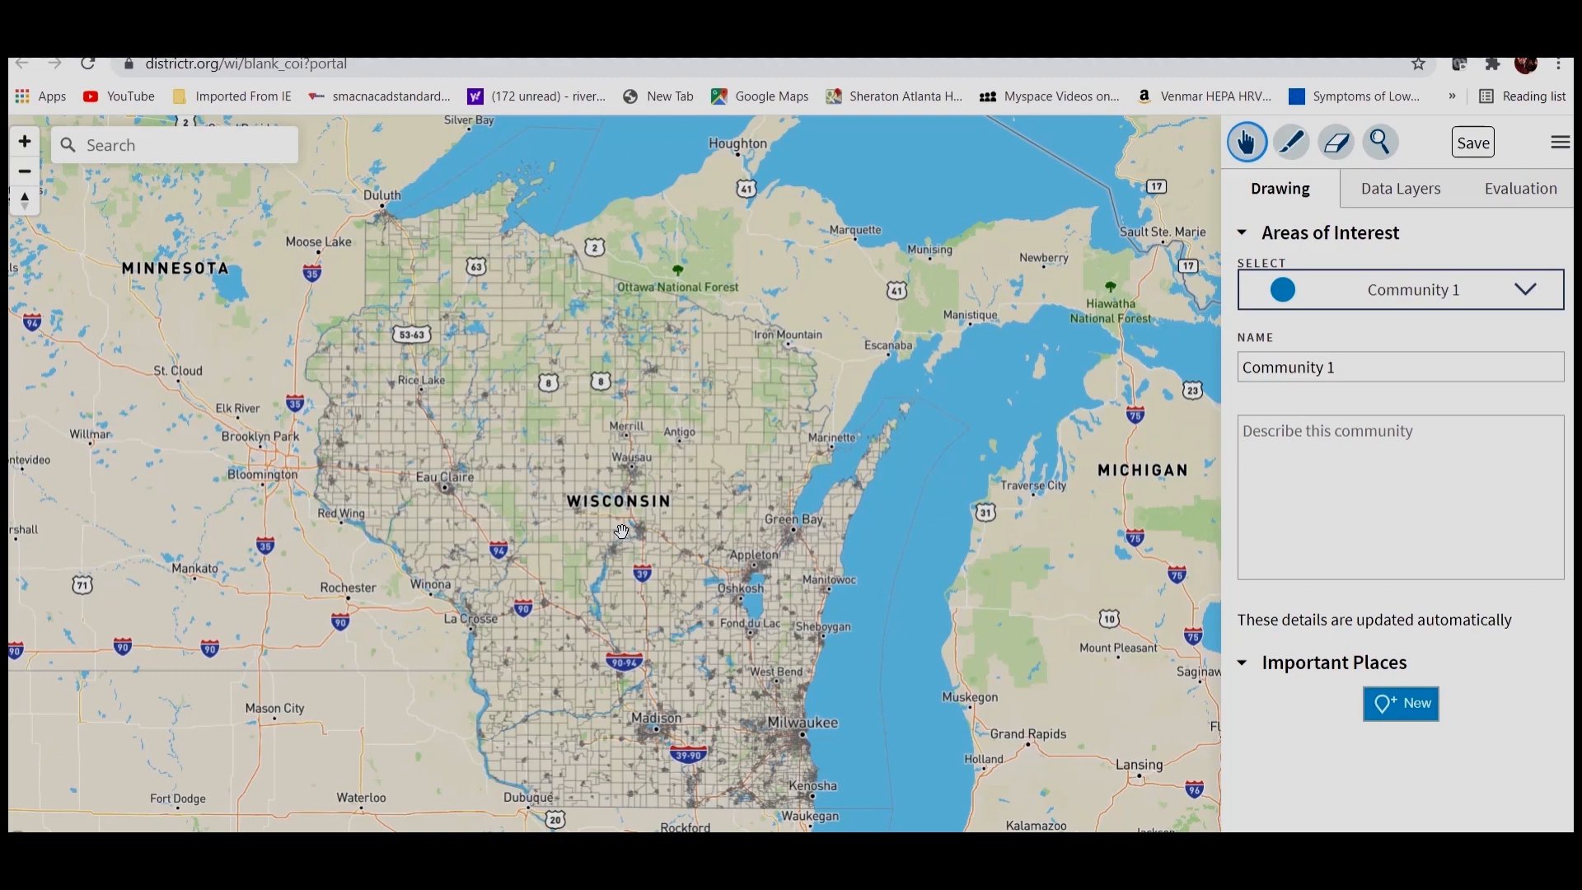
Explore the Wisconsin map by panning and zooming in and out, including the area around Stevens Point.
{"action": "left_click_drag", "start_coordinate": [619, 533], "coordinate": [589, 570]}
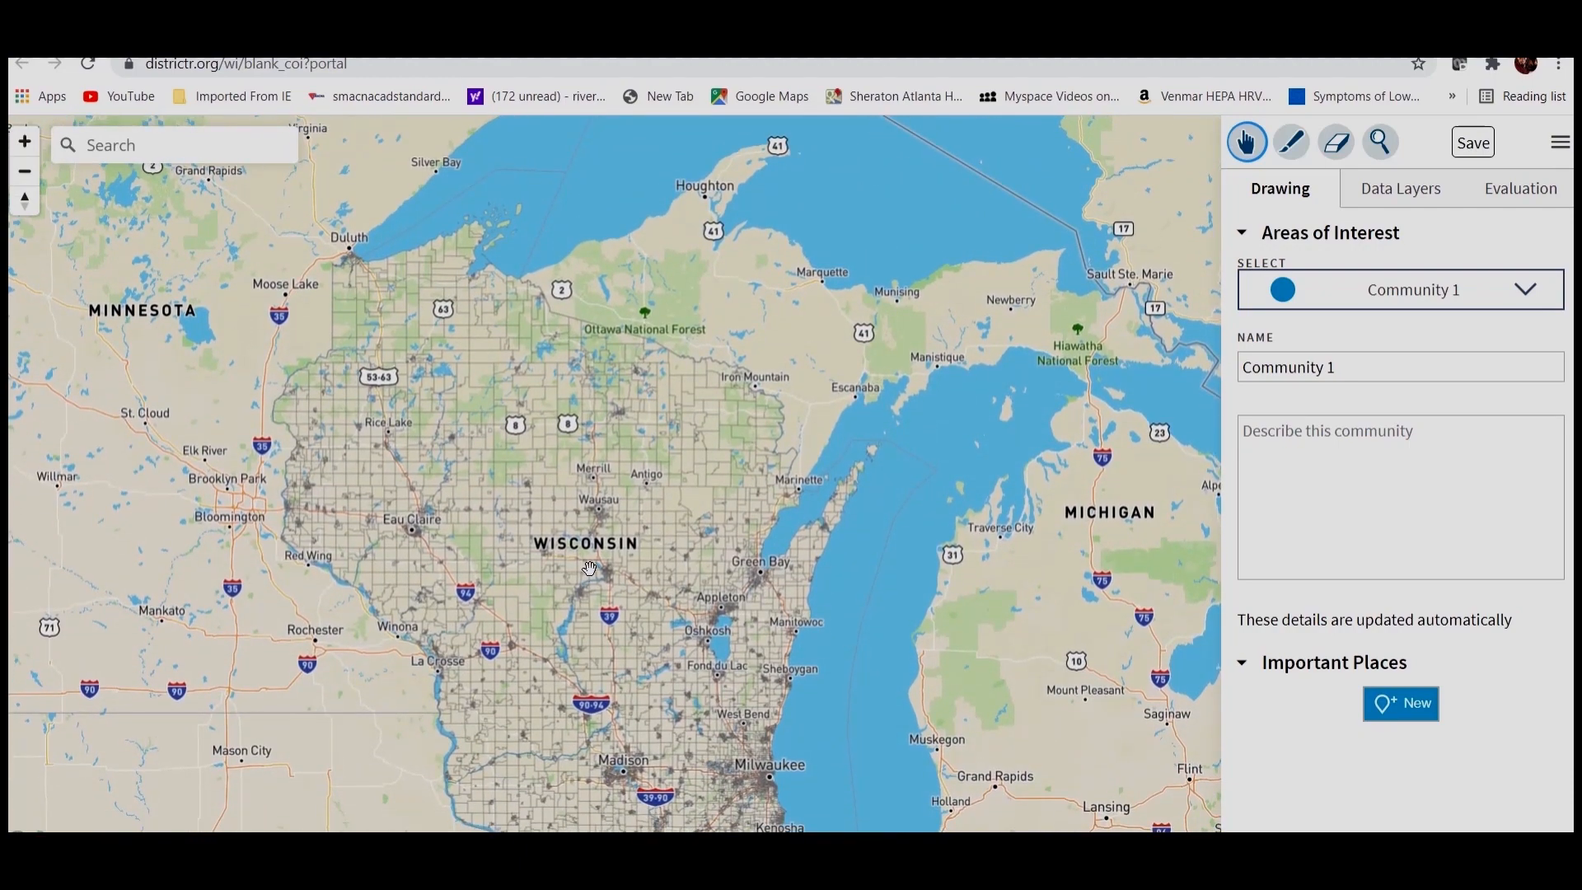
{"action": "scroll", "coordinate": [647, 550], "scroll_direction": "up", "scroll_amount": 5}
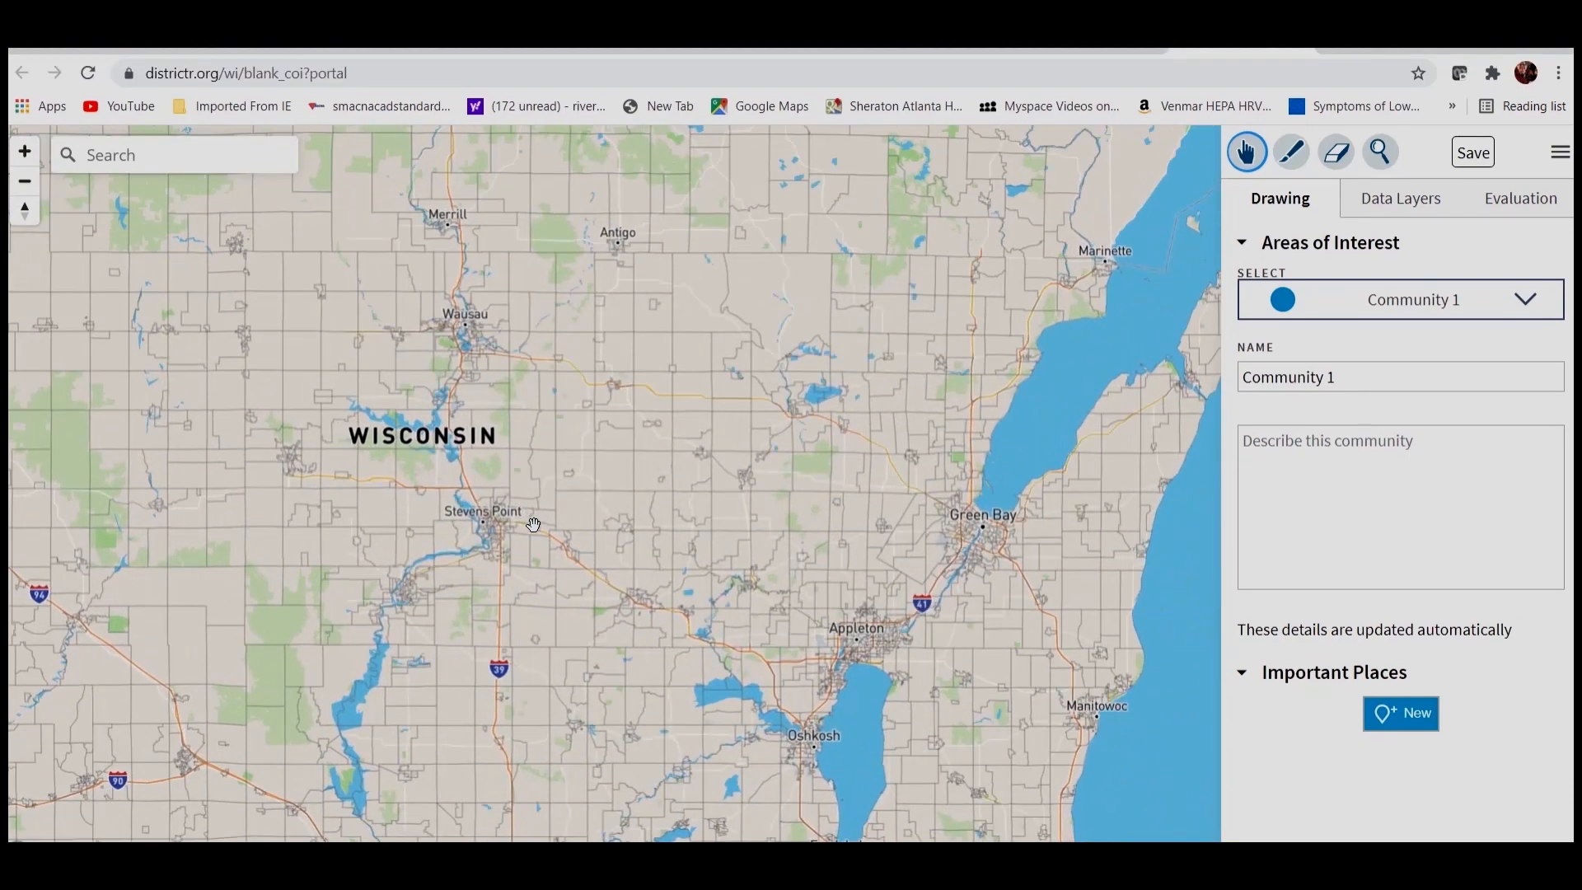
{"action": "scroll", "coordinate": [519, 529], "scroll_direction": "down", "scroll_amount": 5}
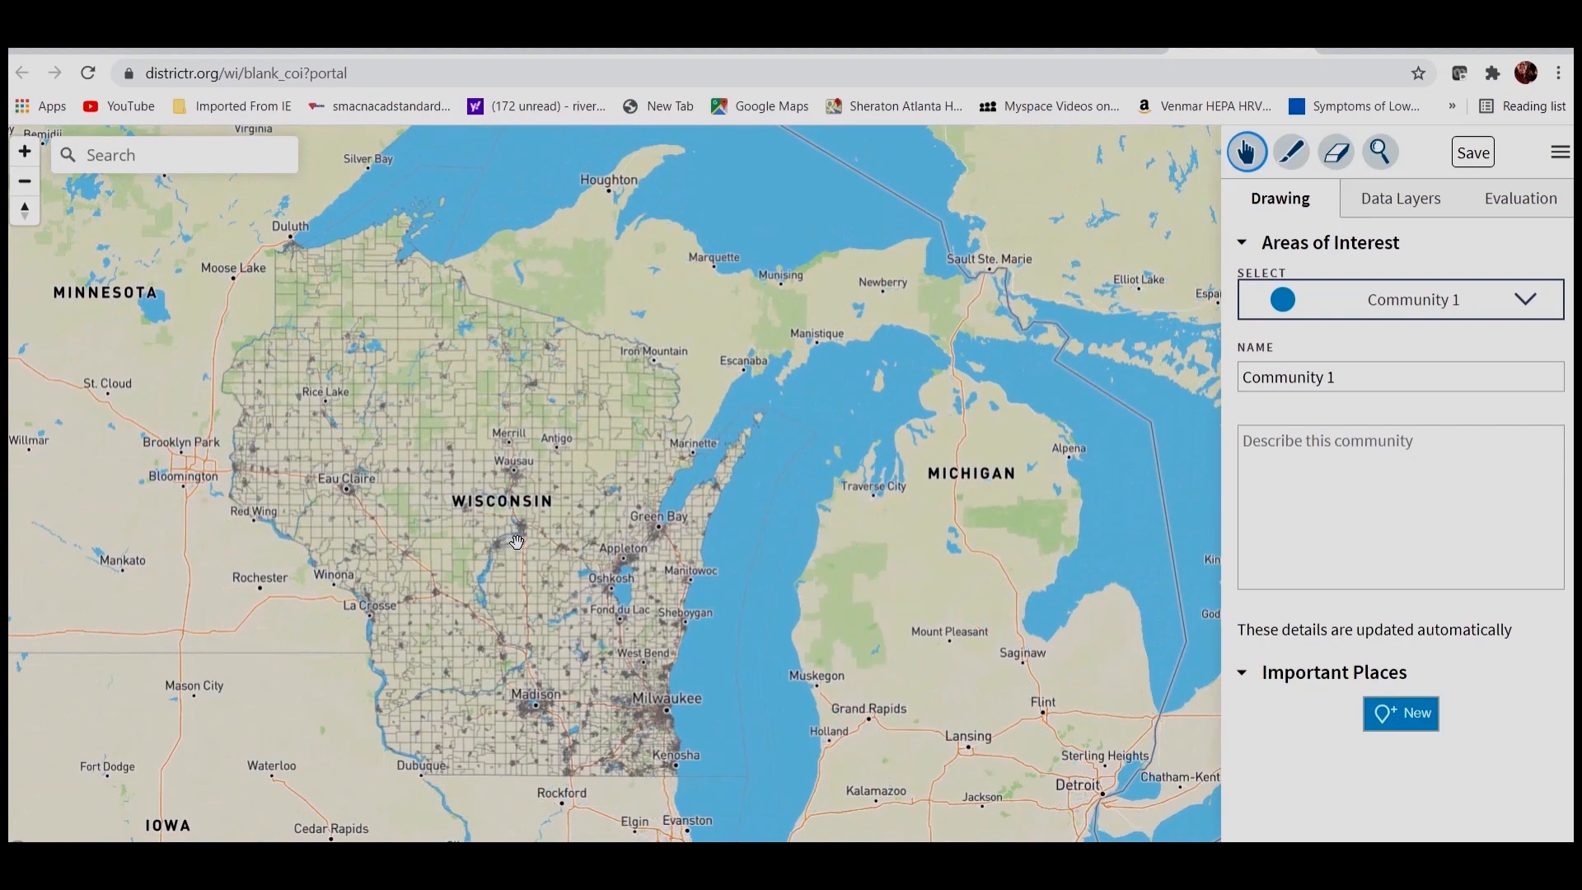
{"action": "scroll", "coordinate": [513, 537], "scroll_direction": "up", "scroll_amount": 5}
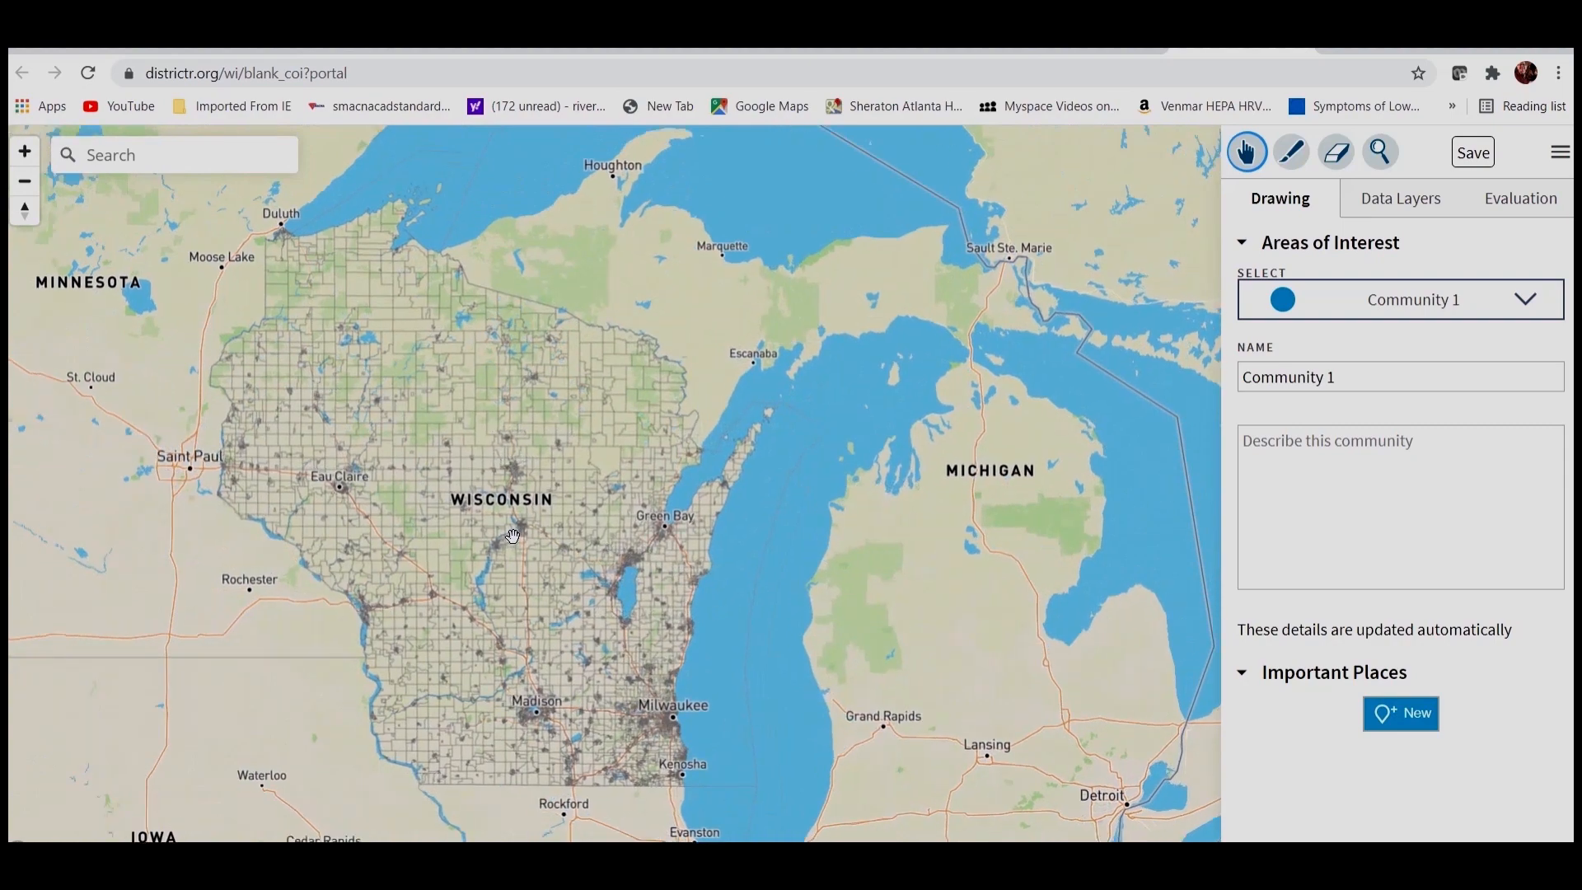
{"action": "scroll", "coordinate": [535, 535], "scroll_direction": "up", "scroll_amount": 5}
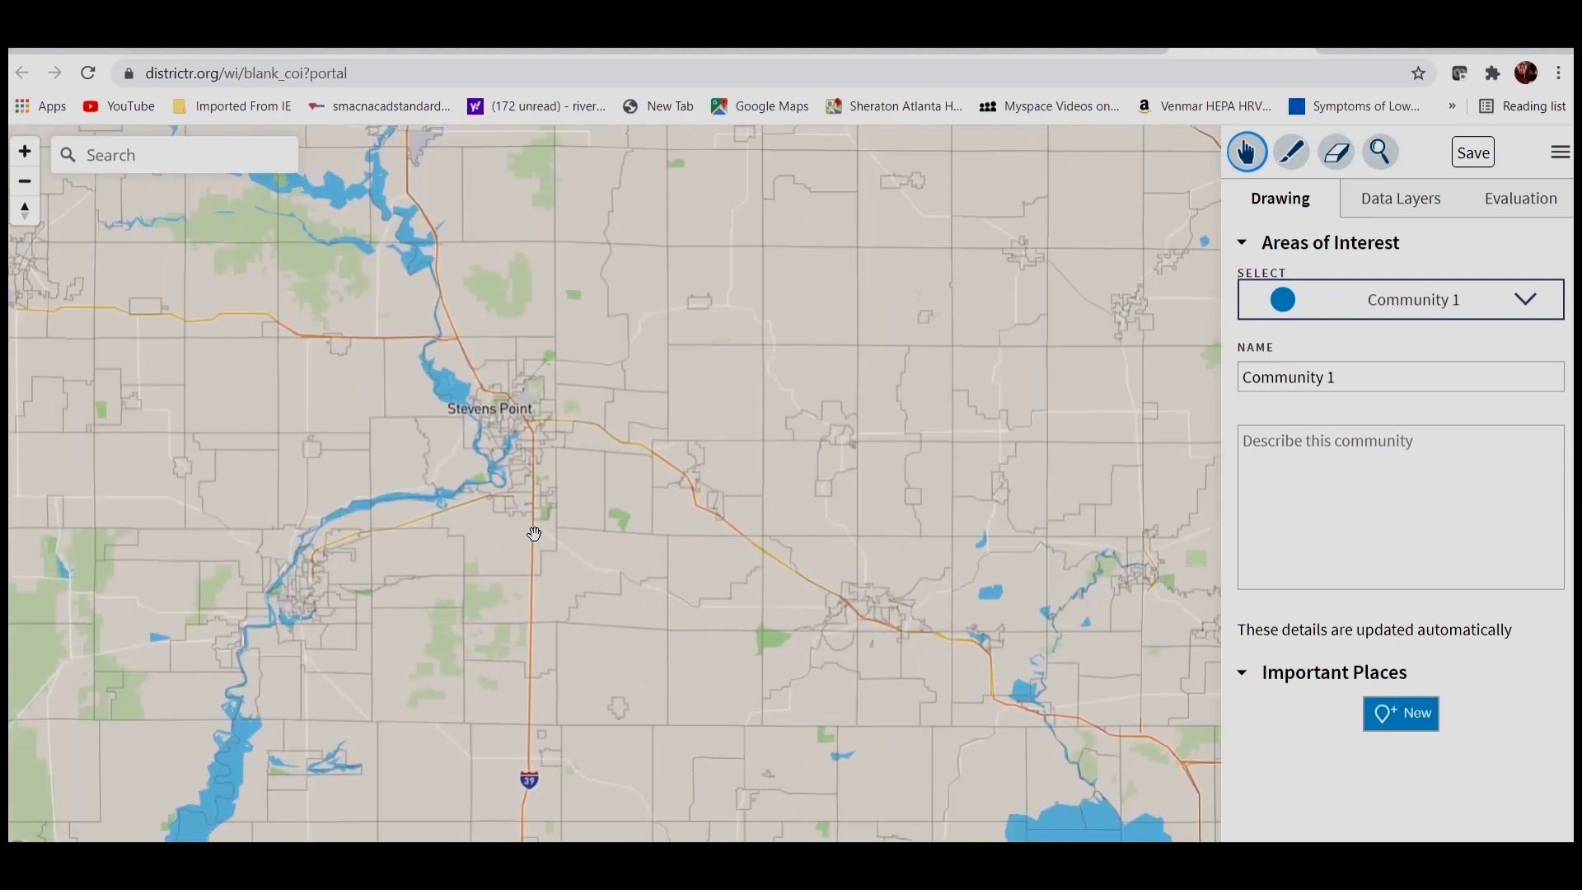
{"action": "scroll", "coordinate": [550, 537], "scroll_direction": "up", "scroll_amount": 2}
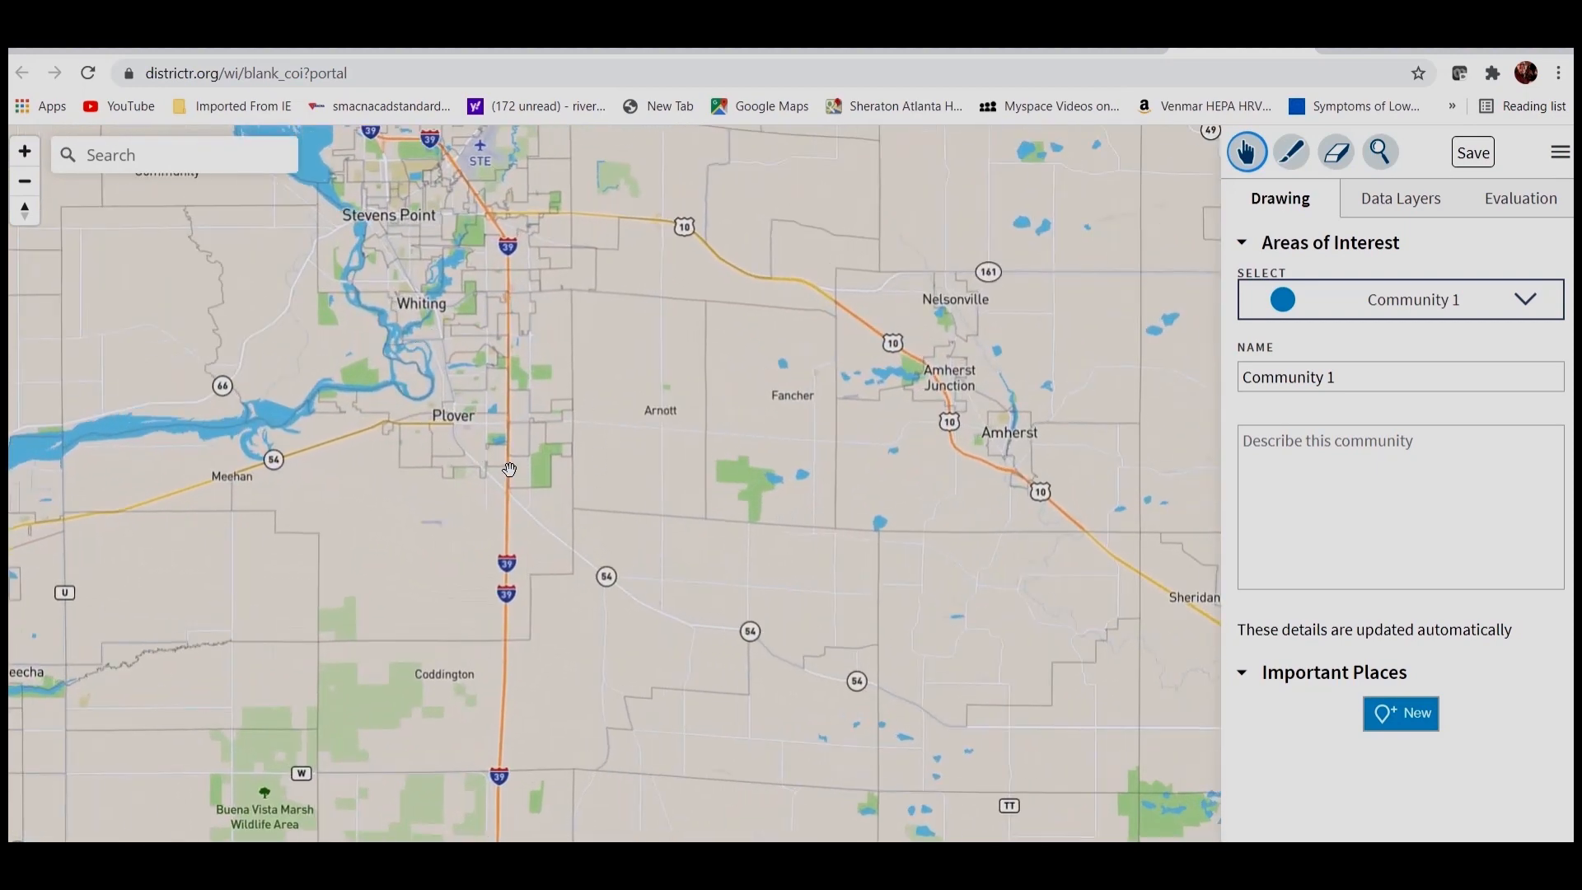
{"action": "scroll", "coordinate": [510, 470], "scroll_direction": "down", "scroll_amount": 6}
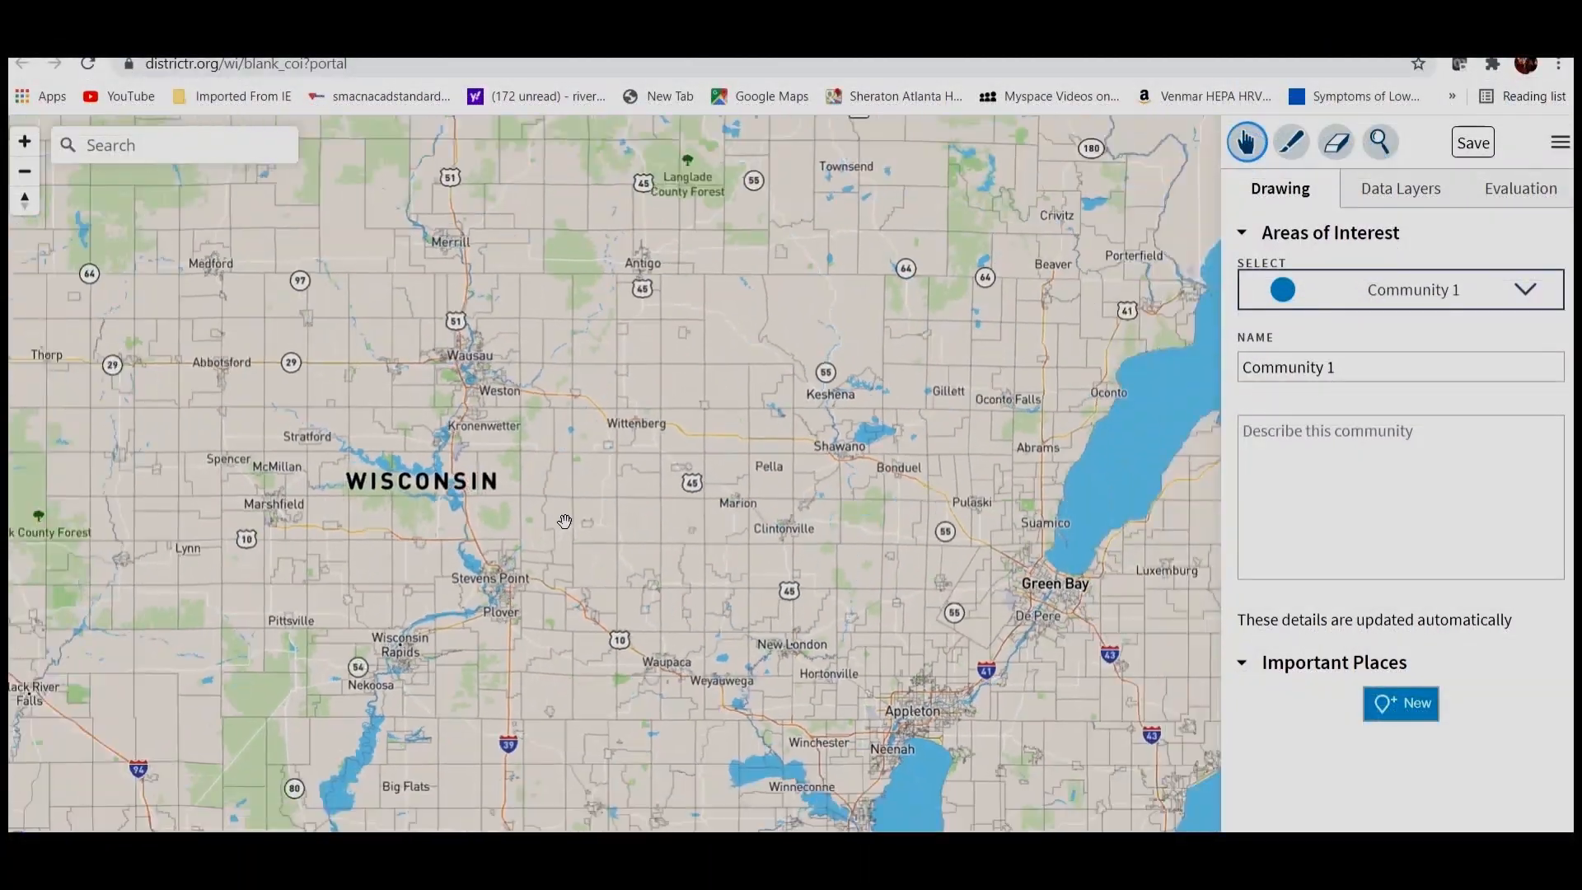
{"action": "scroll", "coordinate": [564, 521], "scroll_direction": "down", "scroll_amount": 3}
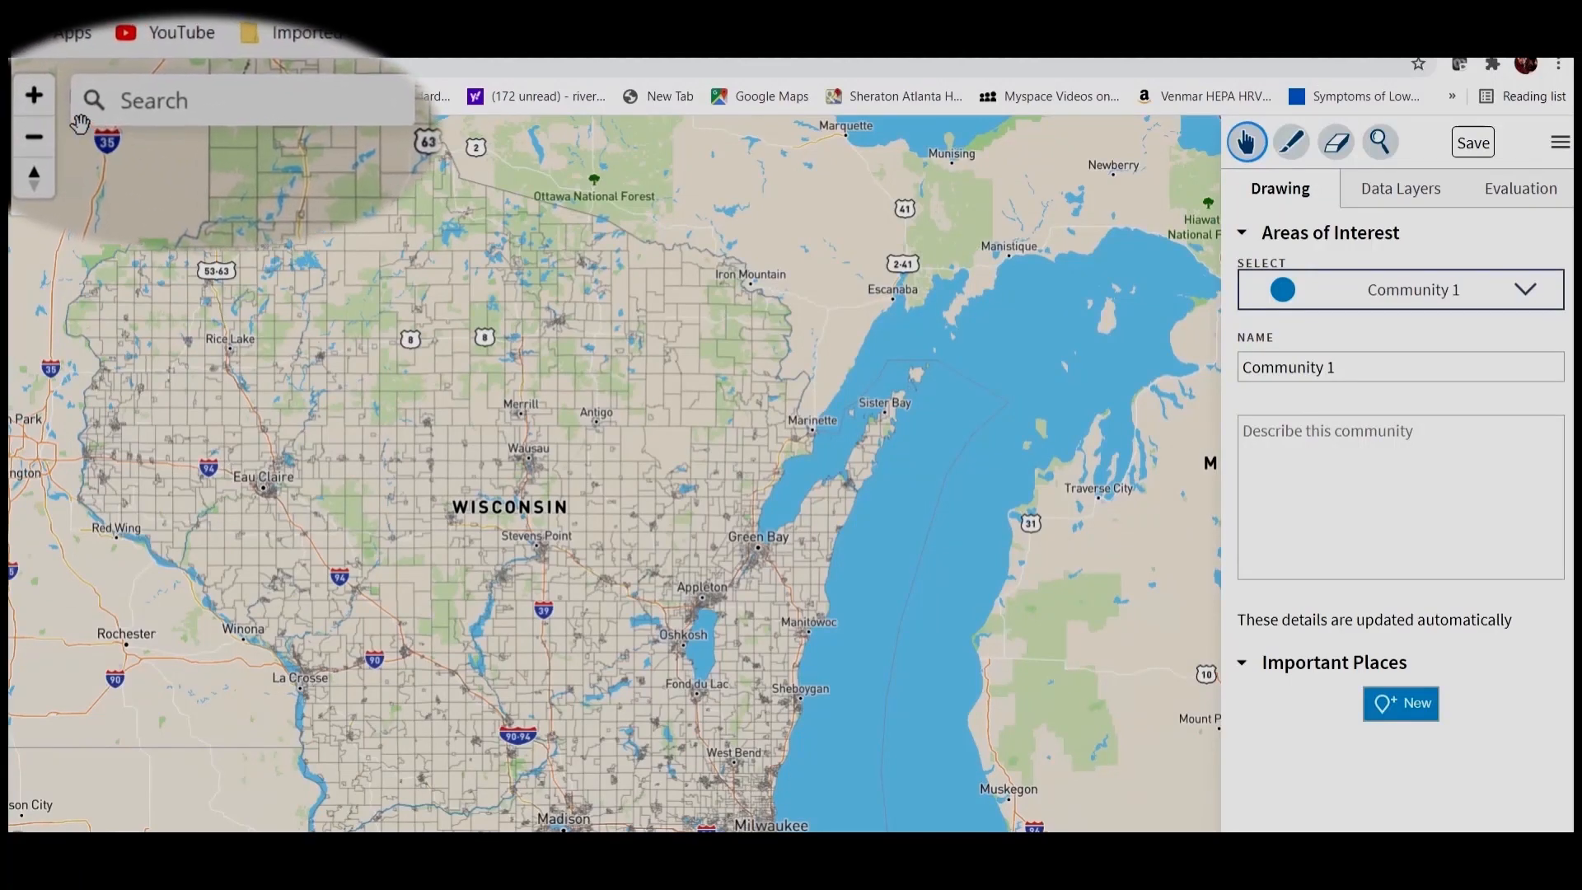
{"action": "left_click", "coordinate": [40, 97]}
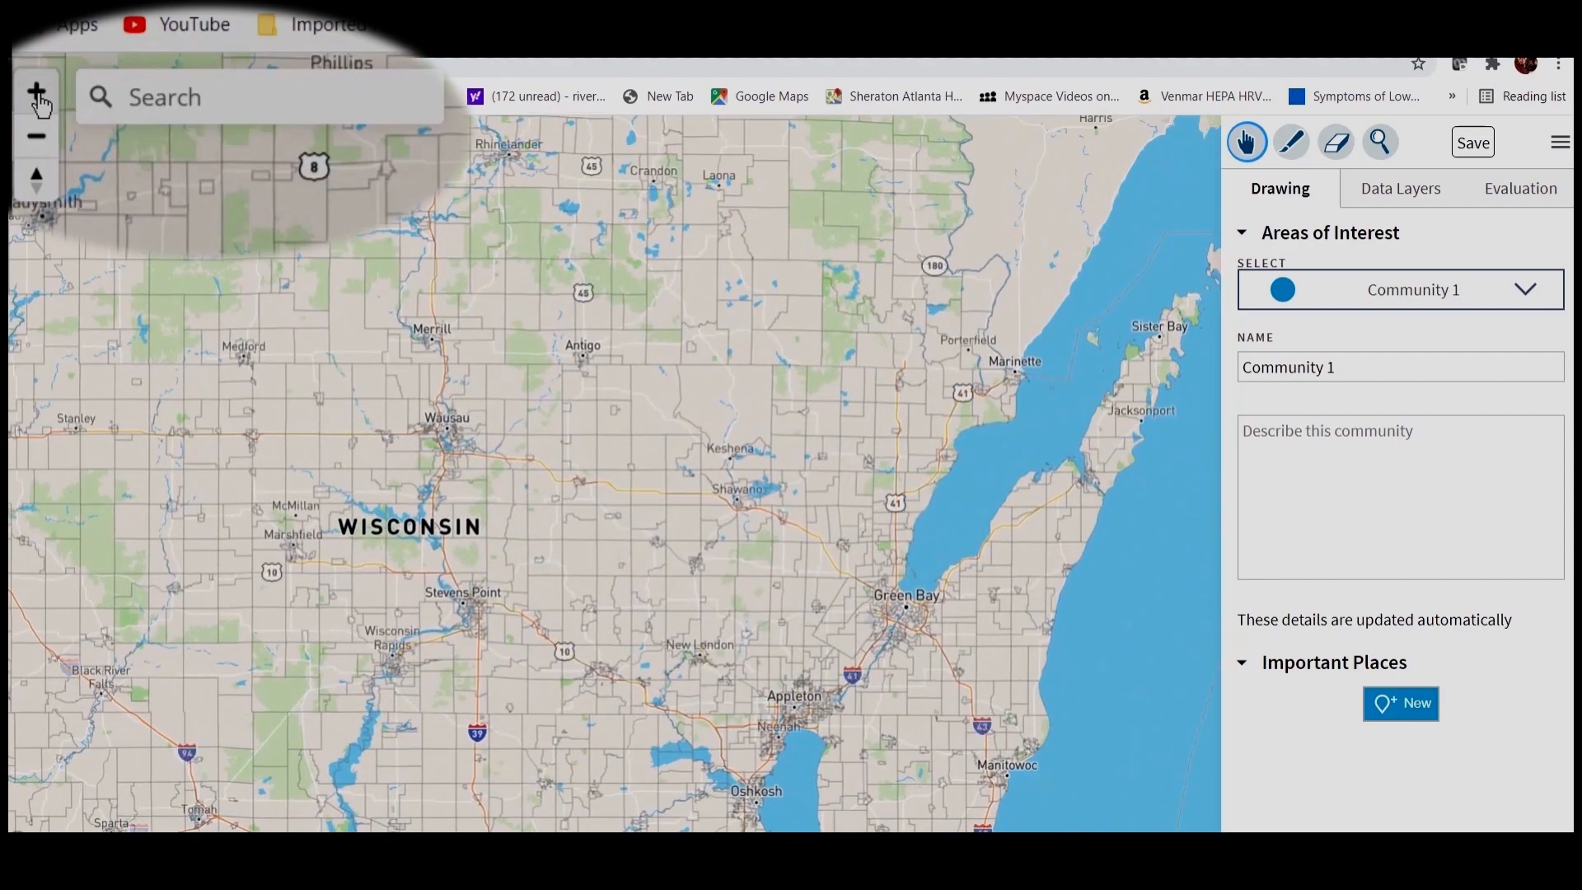
{"action": "left_click", "coordinate": [38, 97]}
{"action": "left_click", "coordinate": [37, 144]}
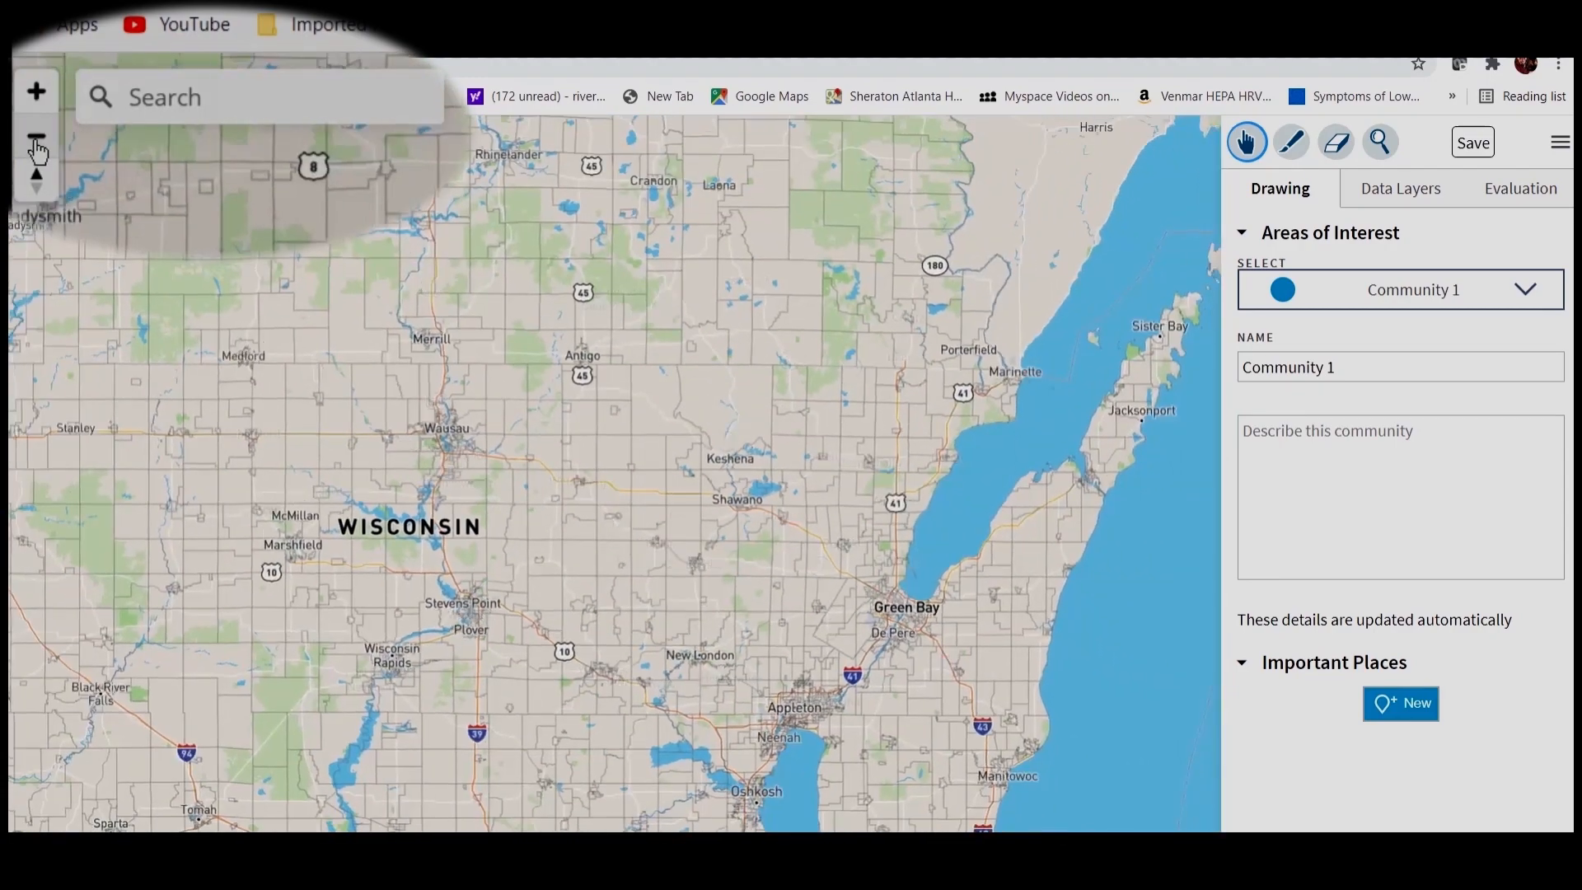
{"action": "left_click", "coordinate": [38, 144]}
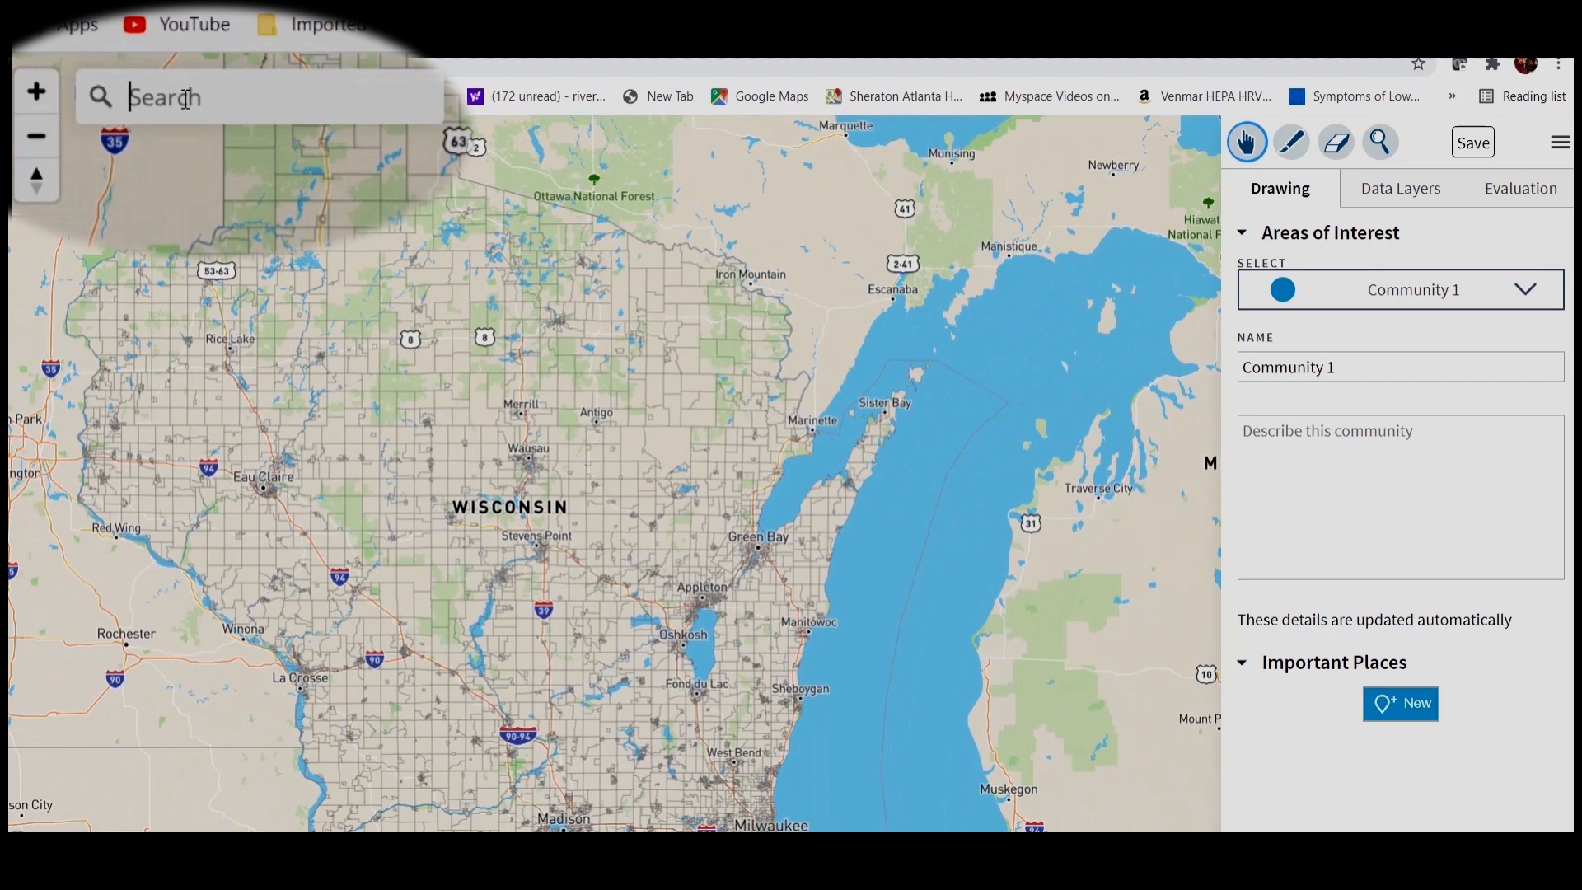
Search the map for "Ridgeway Wisconsin" and go to the village of Ridgeway, Wisconsin, United States.
{"action": "type", "text": "Ridgewa"}
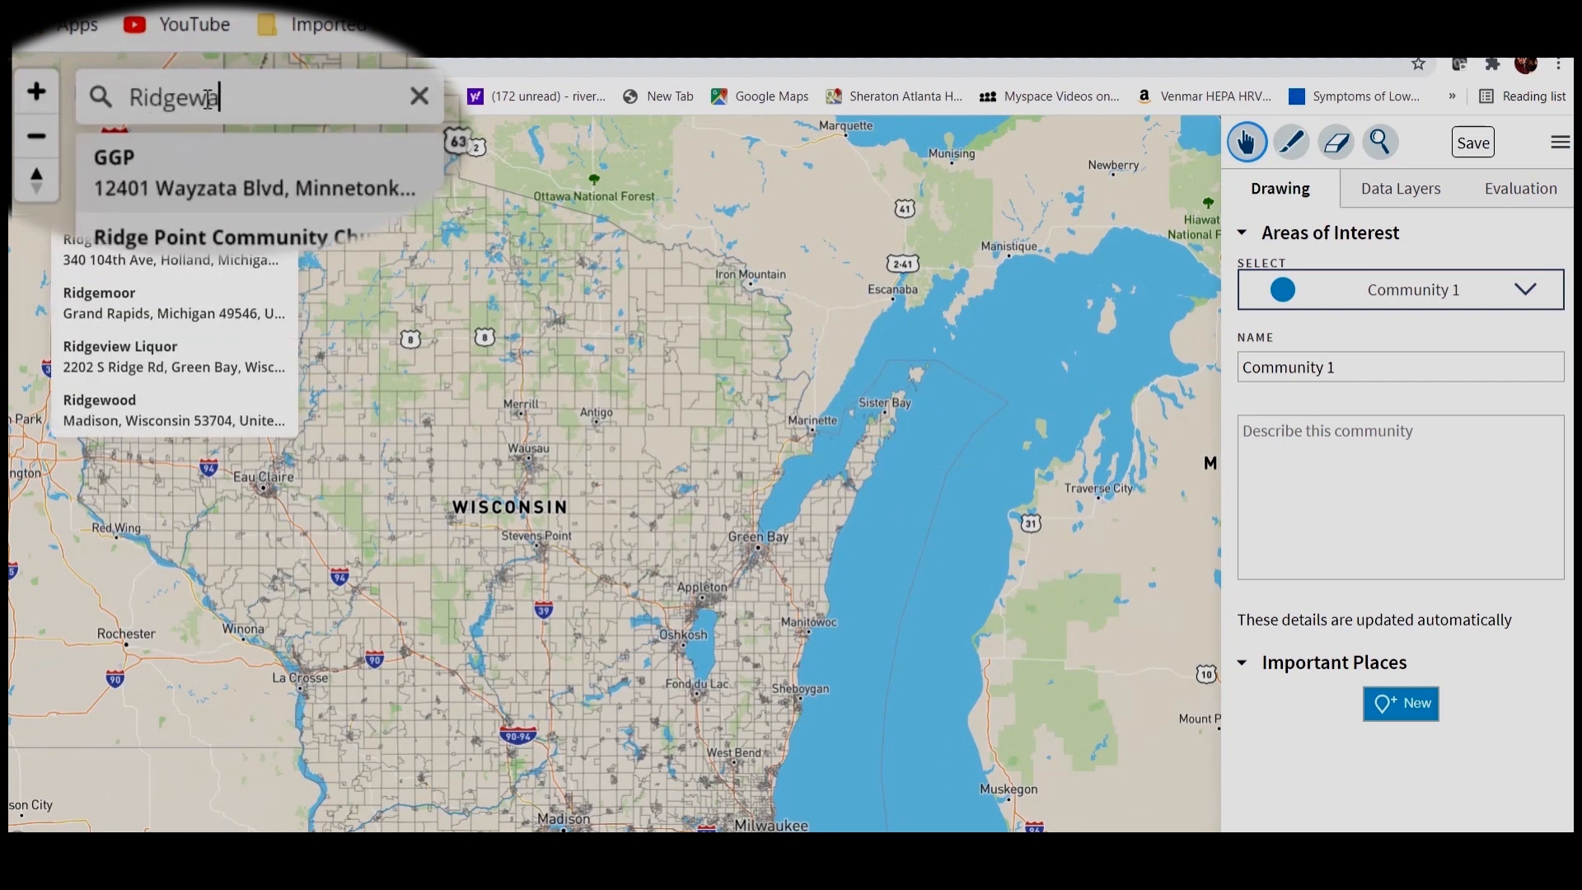
{"action": "type", "text": "y Wisconsin"}
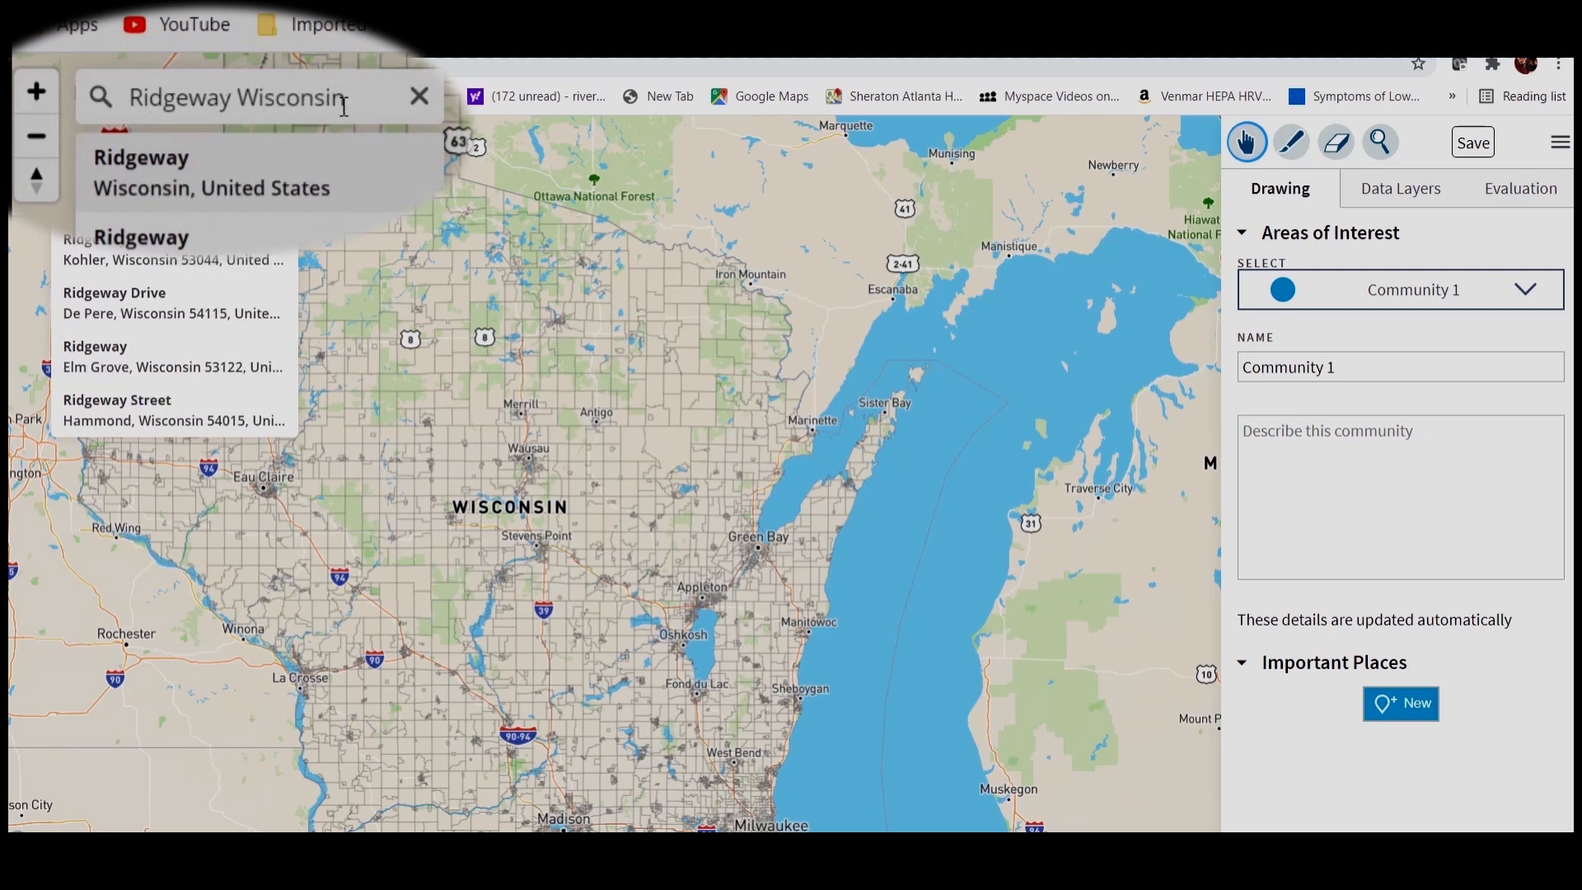
{"action": "left_click", "coordinate": [145, 169]}
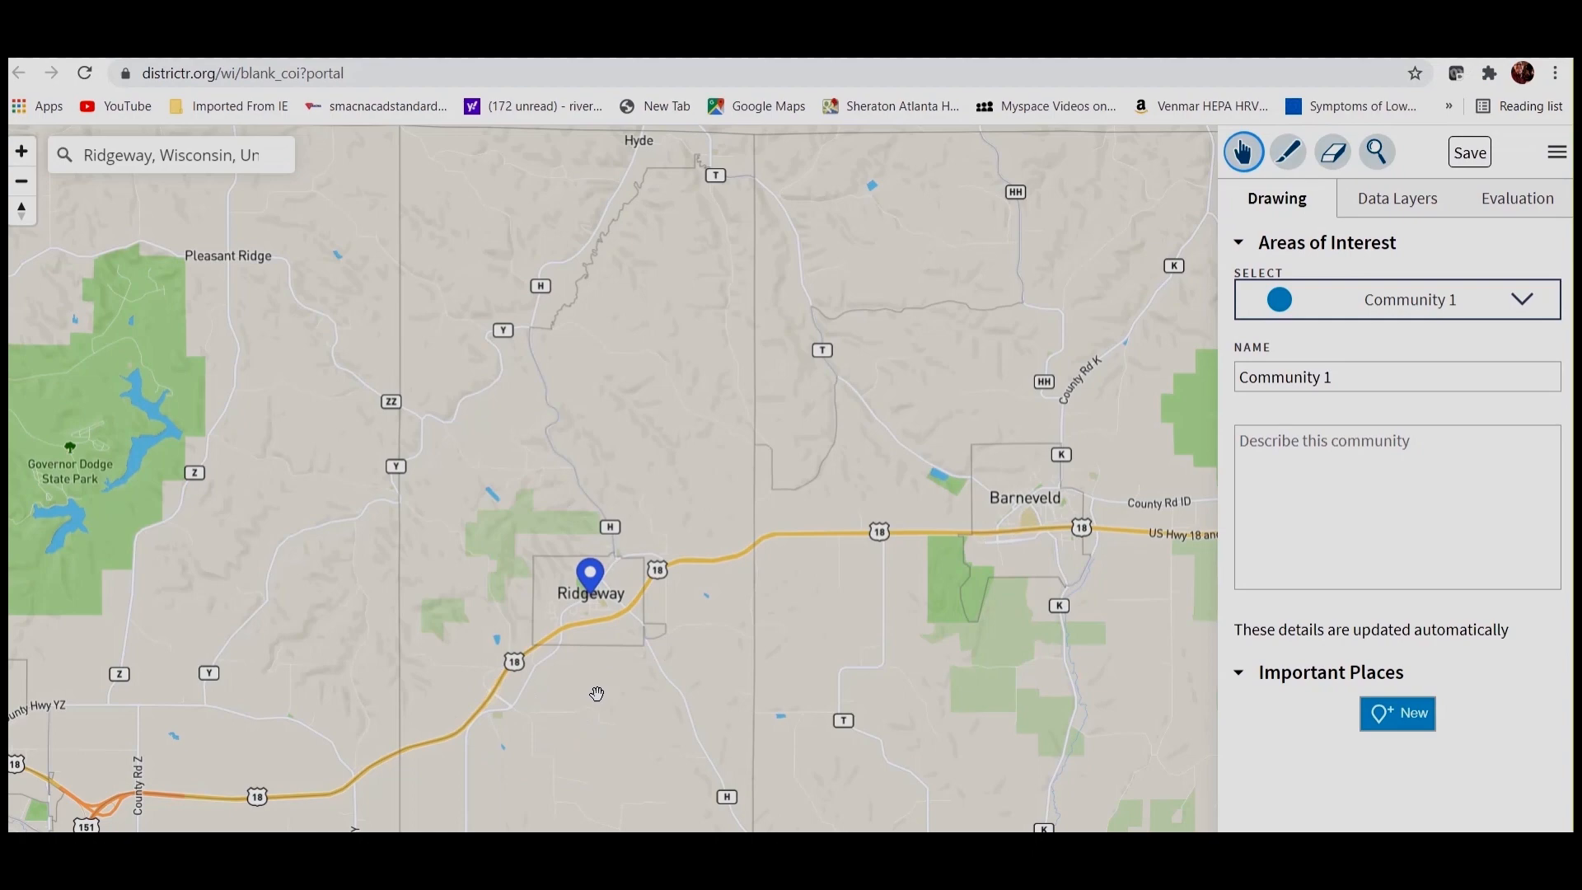
{"action": "scroll", "coordinate": [591, 665], "scroll_direction": "up", "scroll_amount": 2}
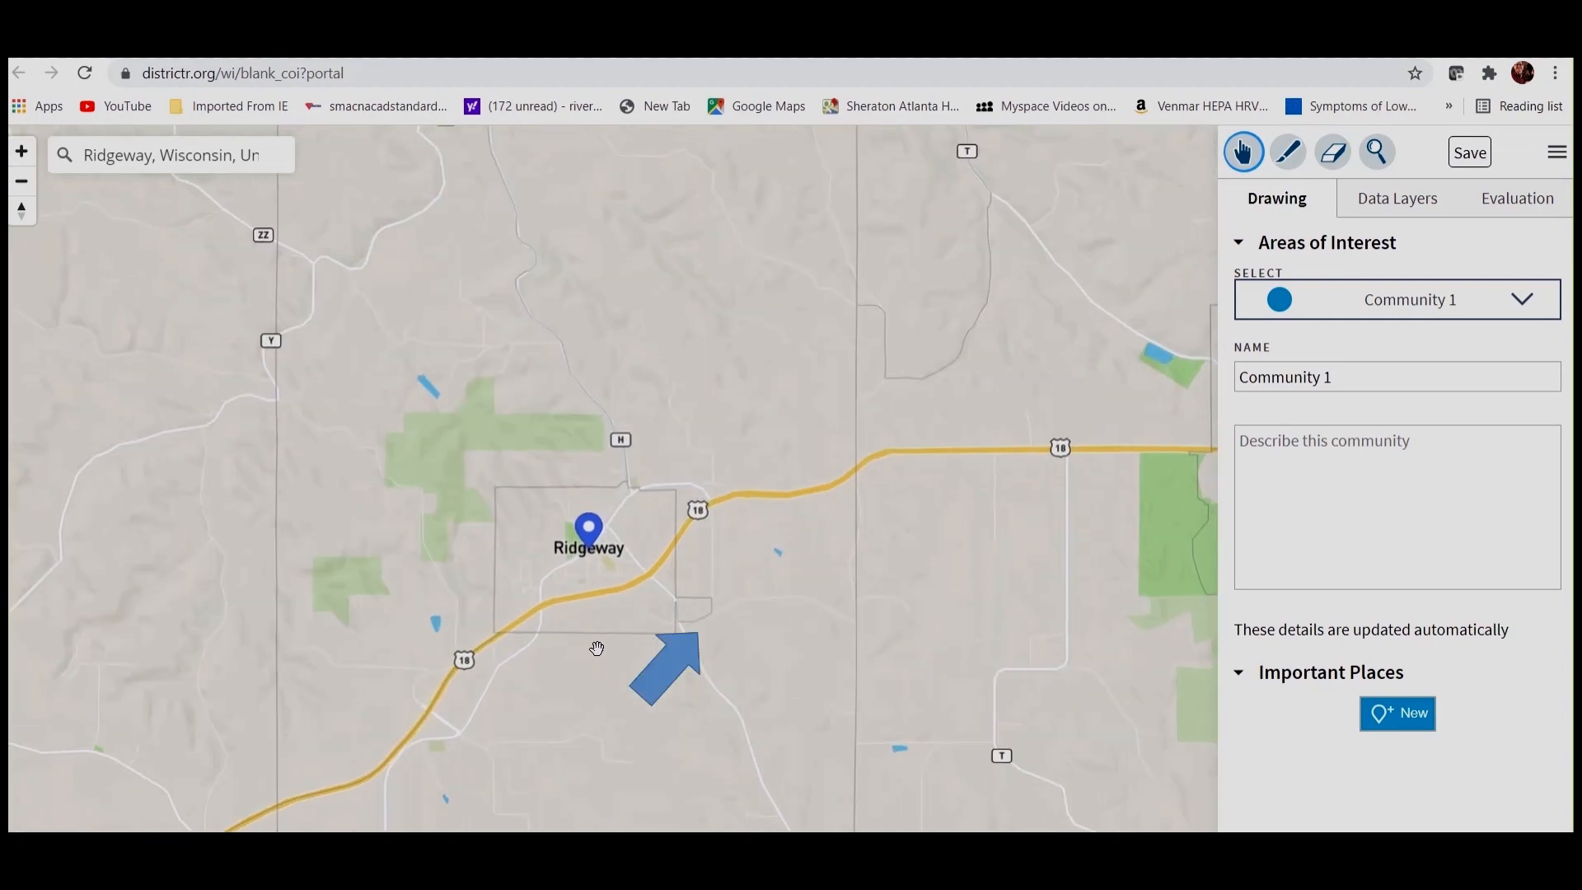
Activate the paint tool for Community 1 and set its brush size to 1.
{"action": "scroll", "coordinate": [597, 648], "scroll_direction": "down", "scroll_amount": 5}
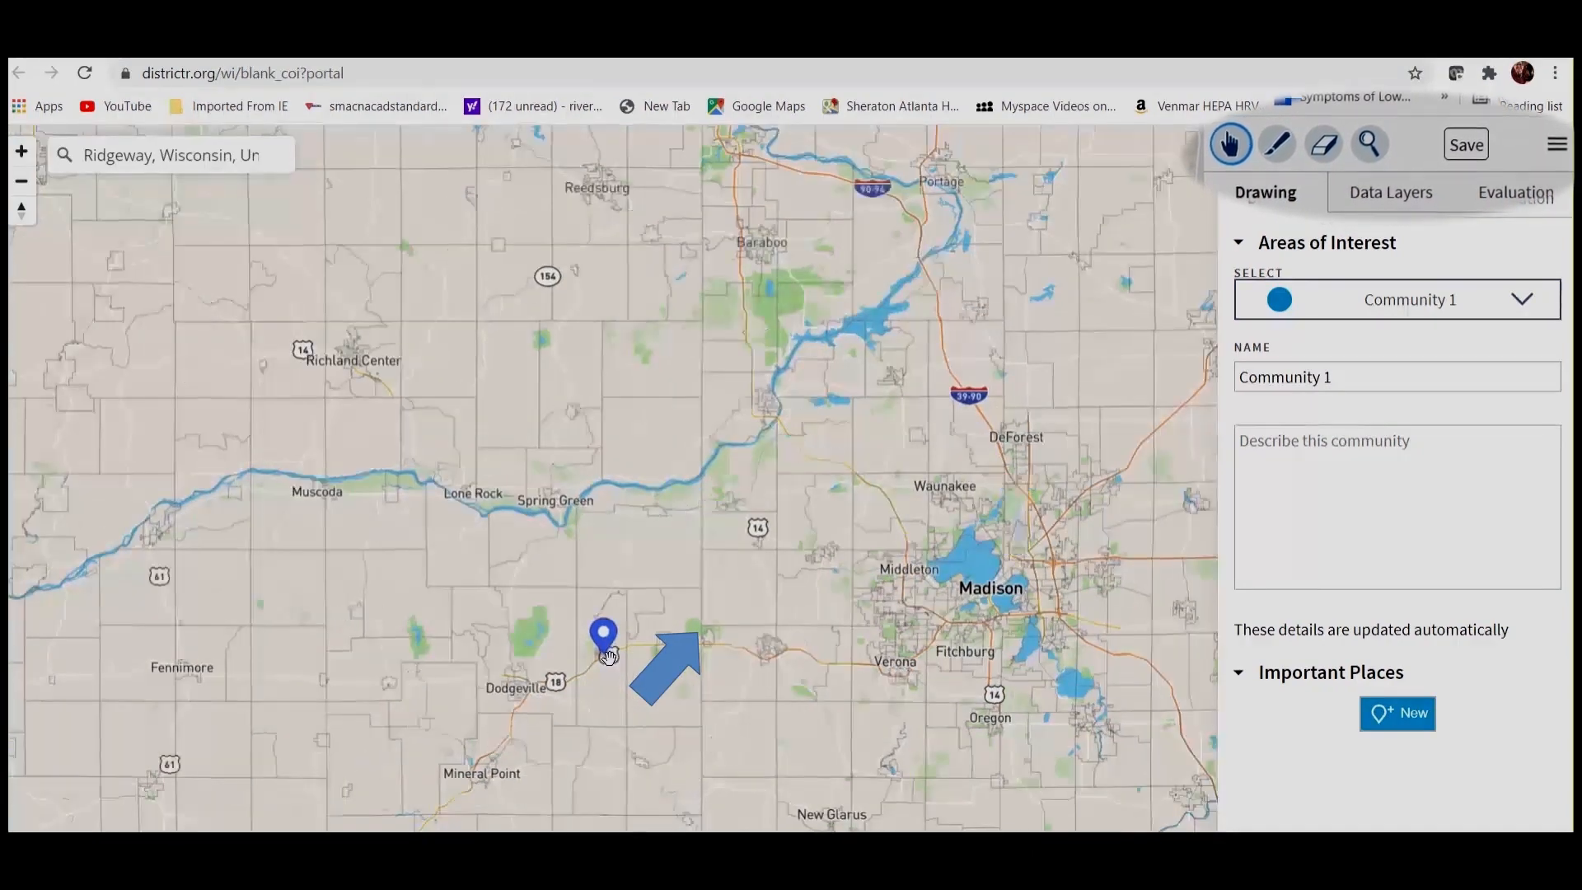
{"action": "scroll", "coordinate": [607, 655], "scroll_direction": "down", "scroll_amount": 4}
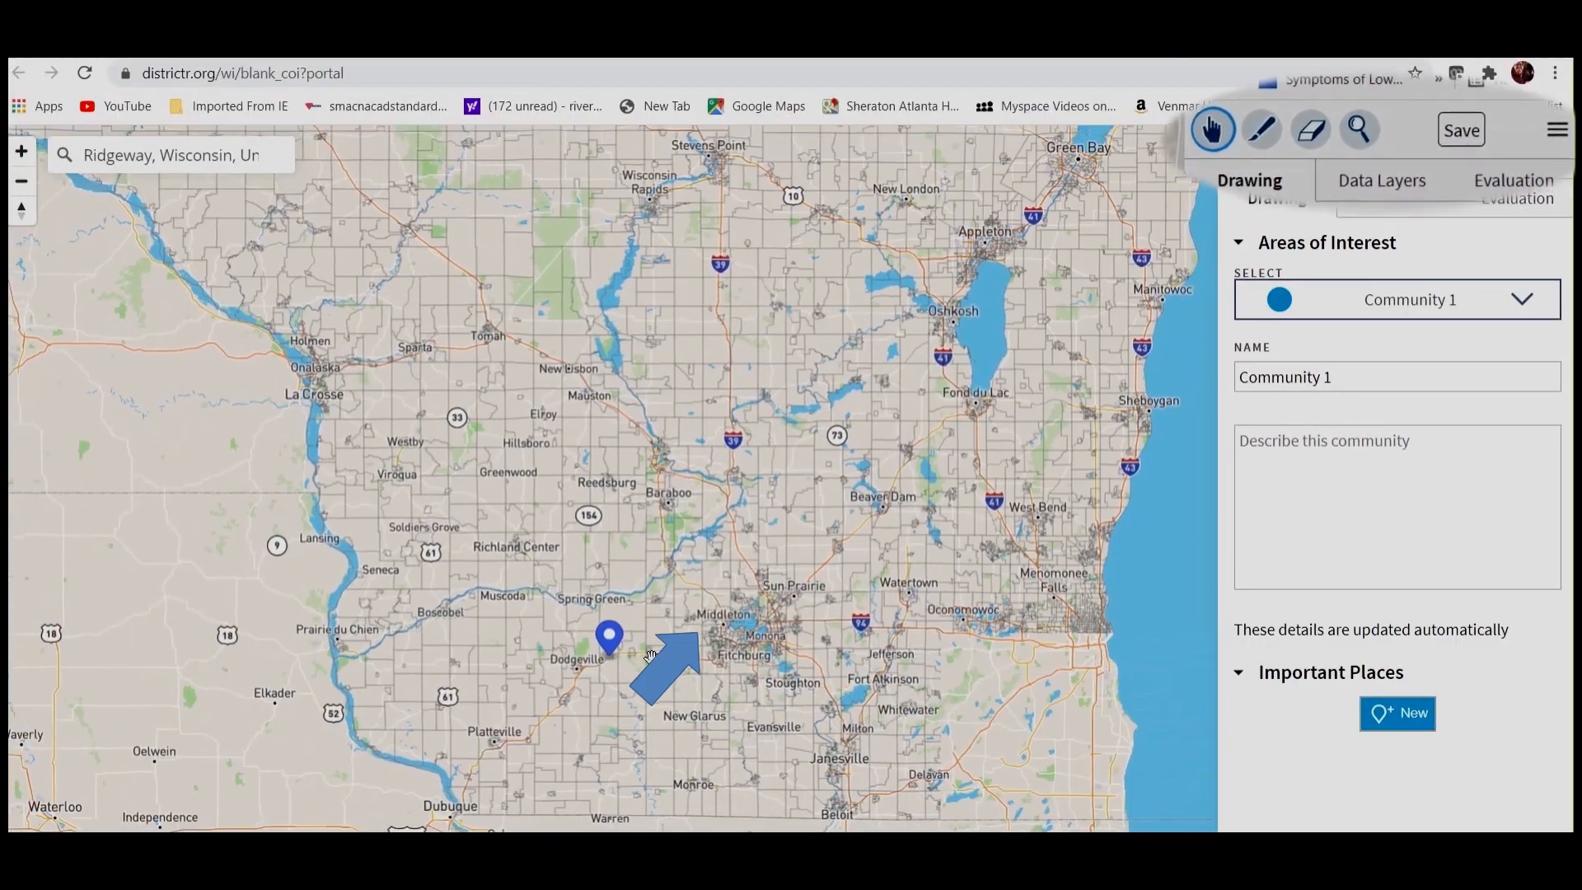
{"action": "scroll", "coordinate": [651, 654], "scroll_direction": "down", "scroll_amount": 3}
{"action": "scroll", "coordinate": [664, 654], "scroll_direction": "up", "scroll_amount": 3}
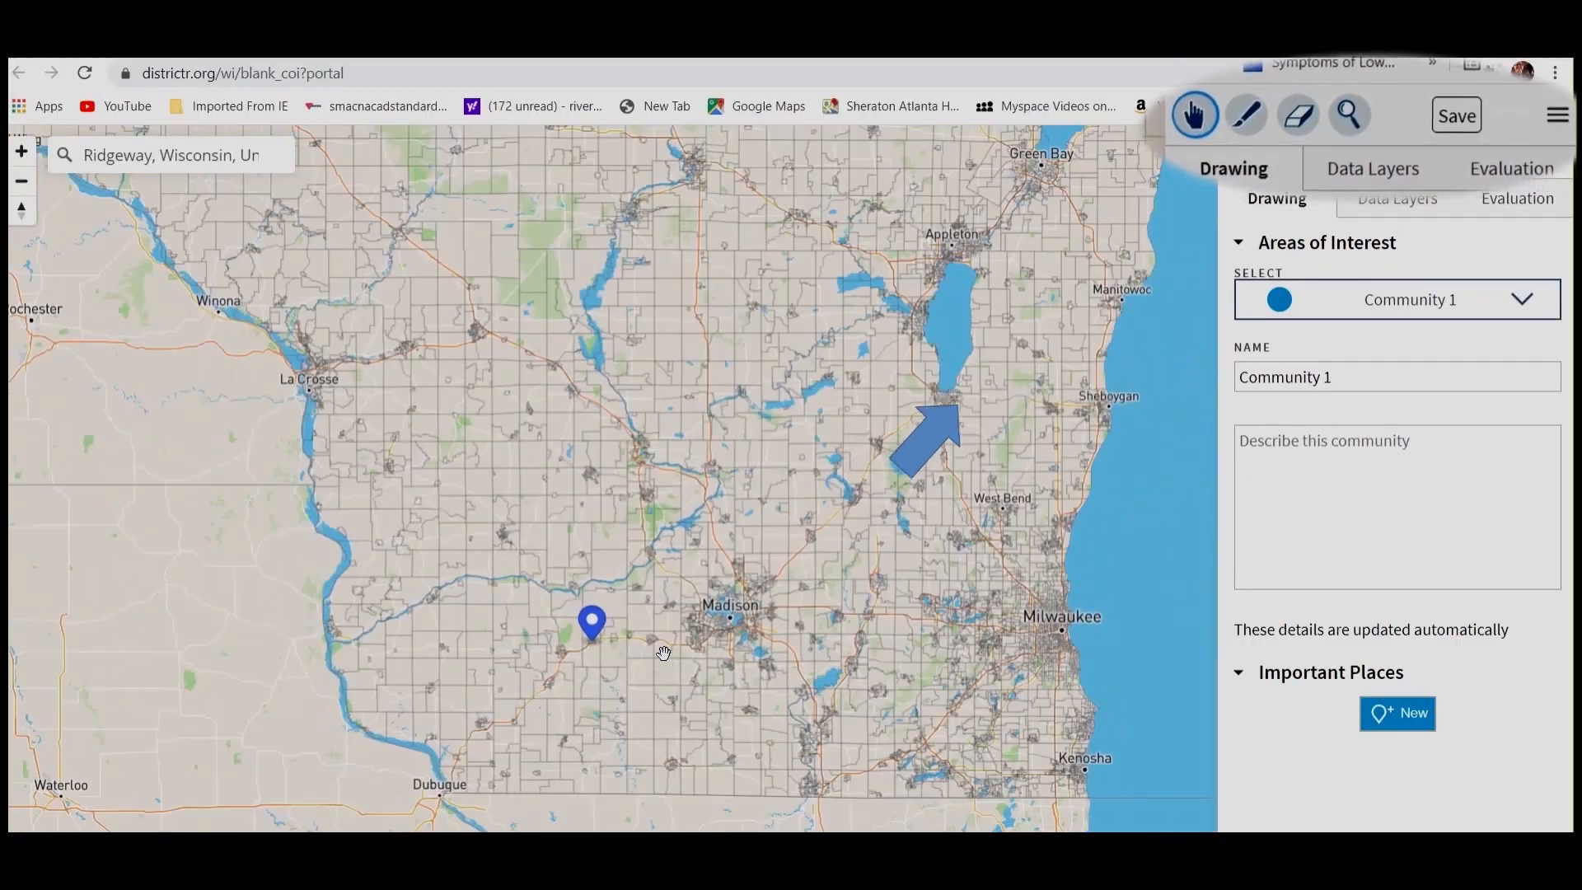
{"action": "scroll", "coordinate": [664, 653], "scroll_direction": "up", "scroll_amount": 1}
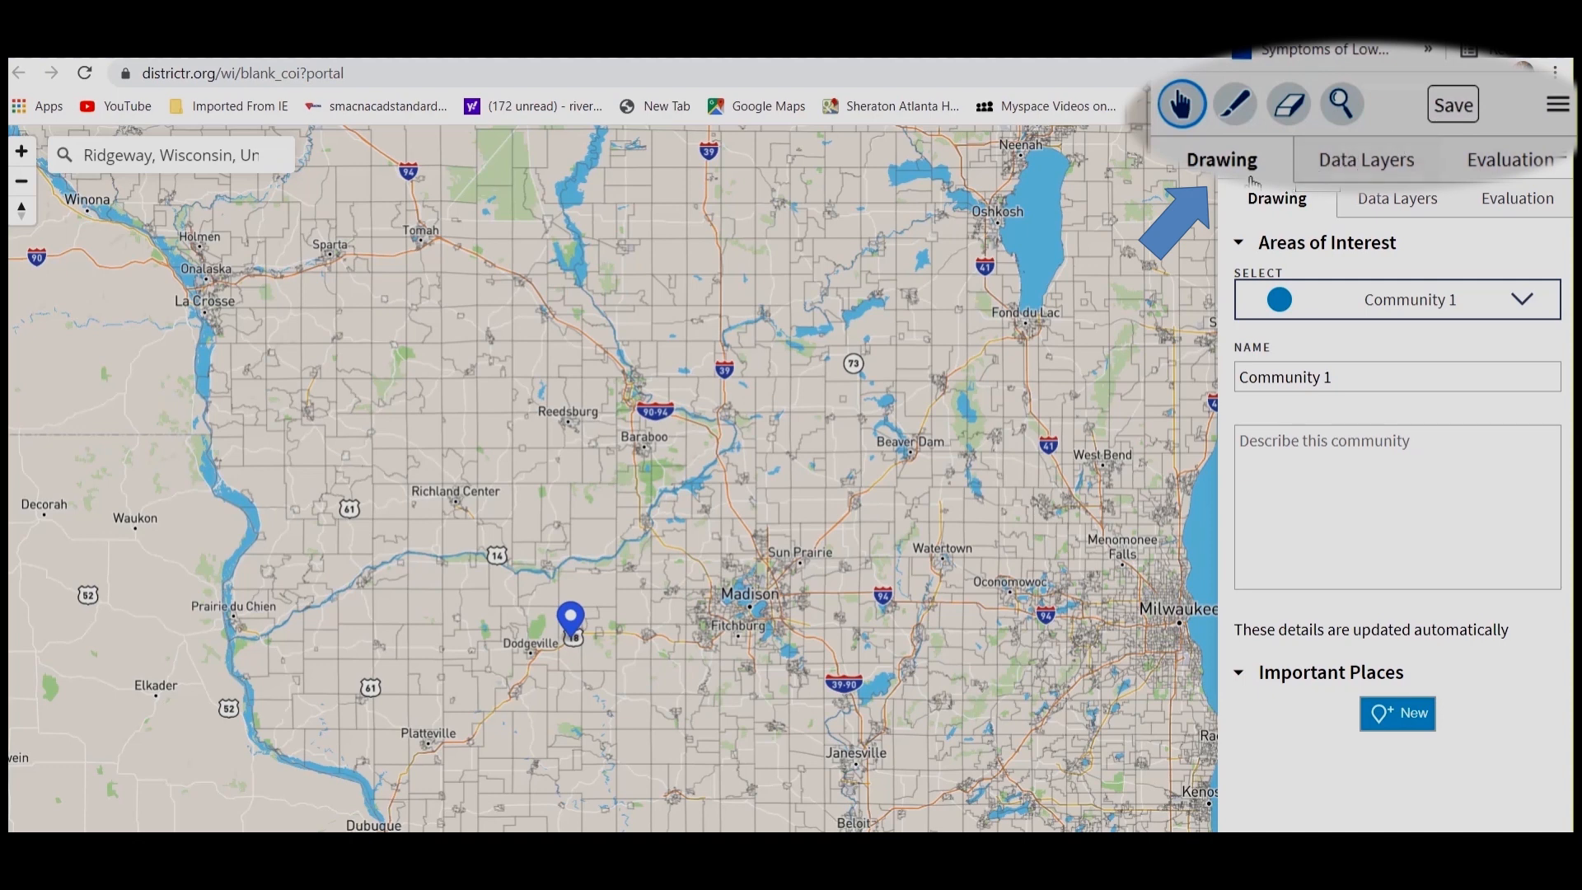
{"action": "left_click", "coordinate": [1235, 110]}
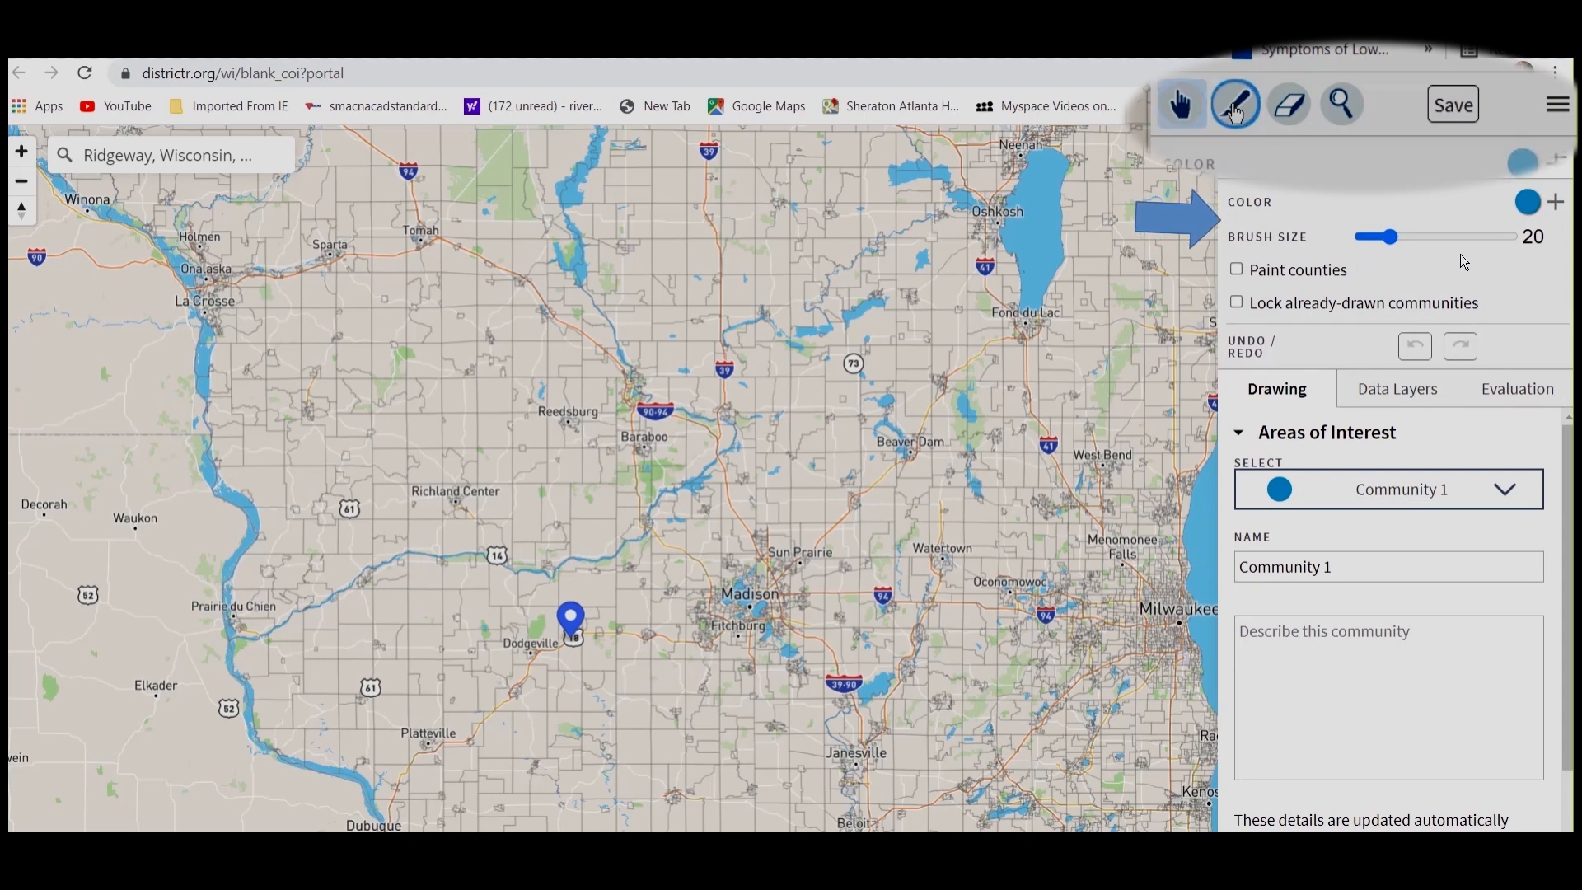
{"action": "mouse_move", "coordinate": [1390, 237]}
{"action": "left_mouse_down"}
{"action": "mouse_move", "coordinate": [1491, 239]}
{"action": "mouse_move", "coordinate": [1328, 258]}
{"action": "left_mouse_up"}
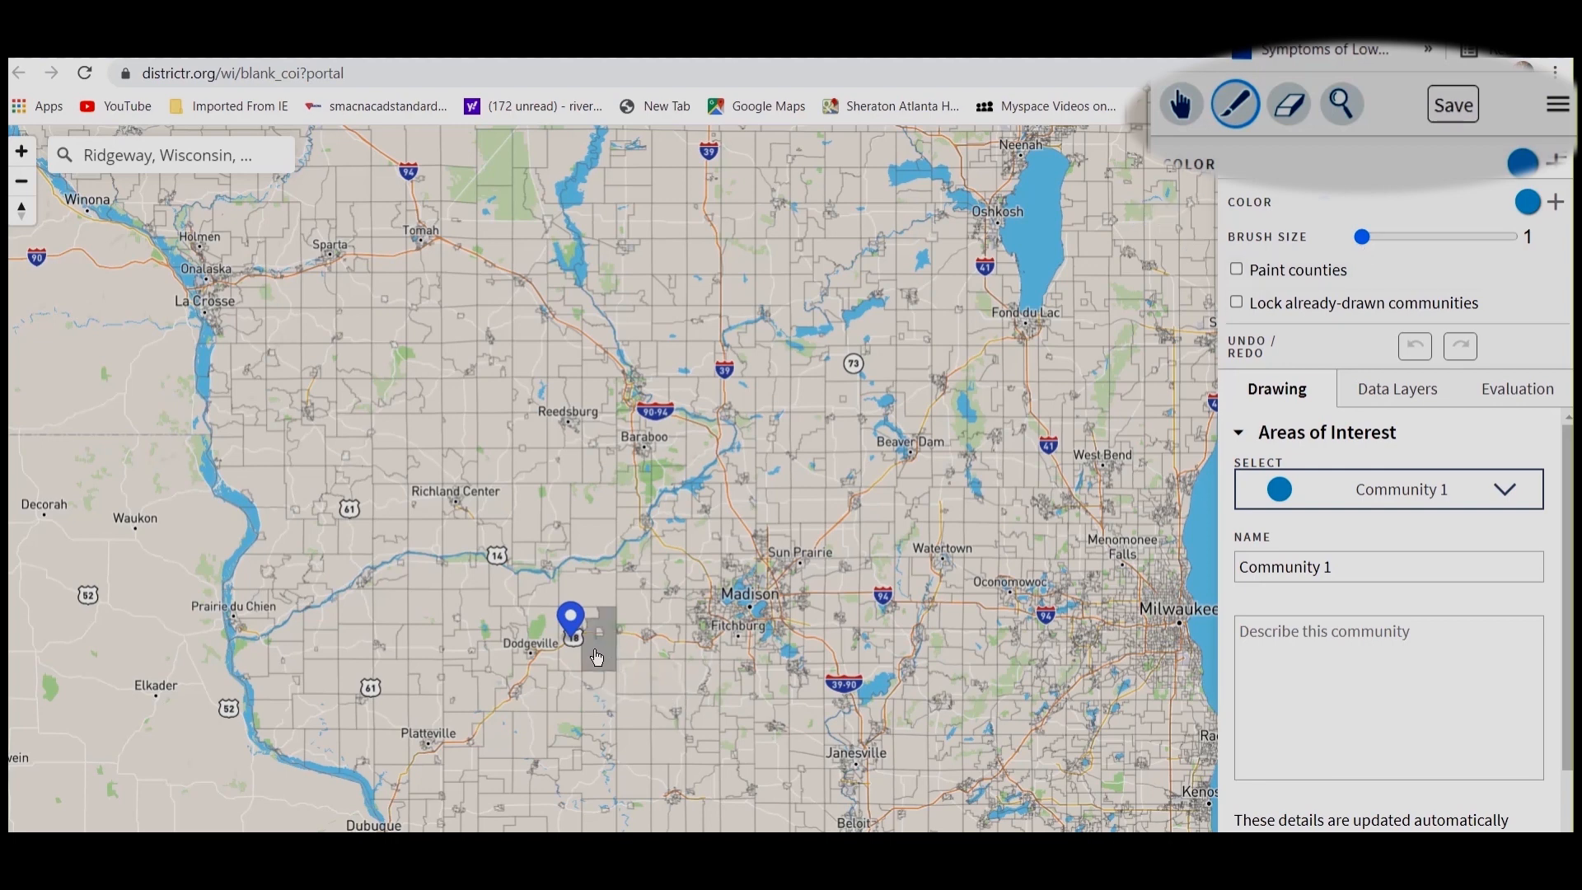
Paint the areas surrounding Ridgeway, the piece northwest of Barneveld and the areas around Dodgeville as Community 1.
{"action": "scroll", "coordinate": [597, 657], "scroll_direction": "up", "scroll_amount": 5}
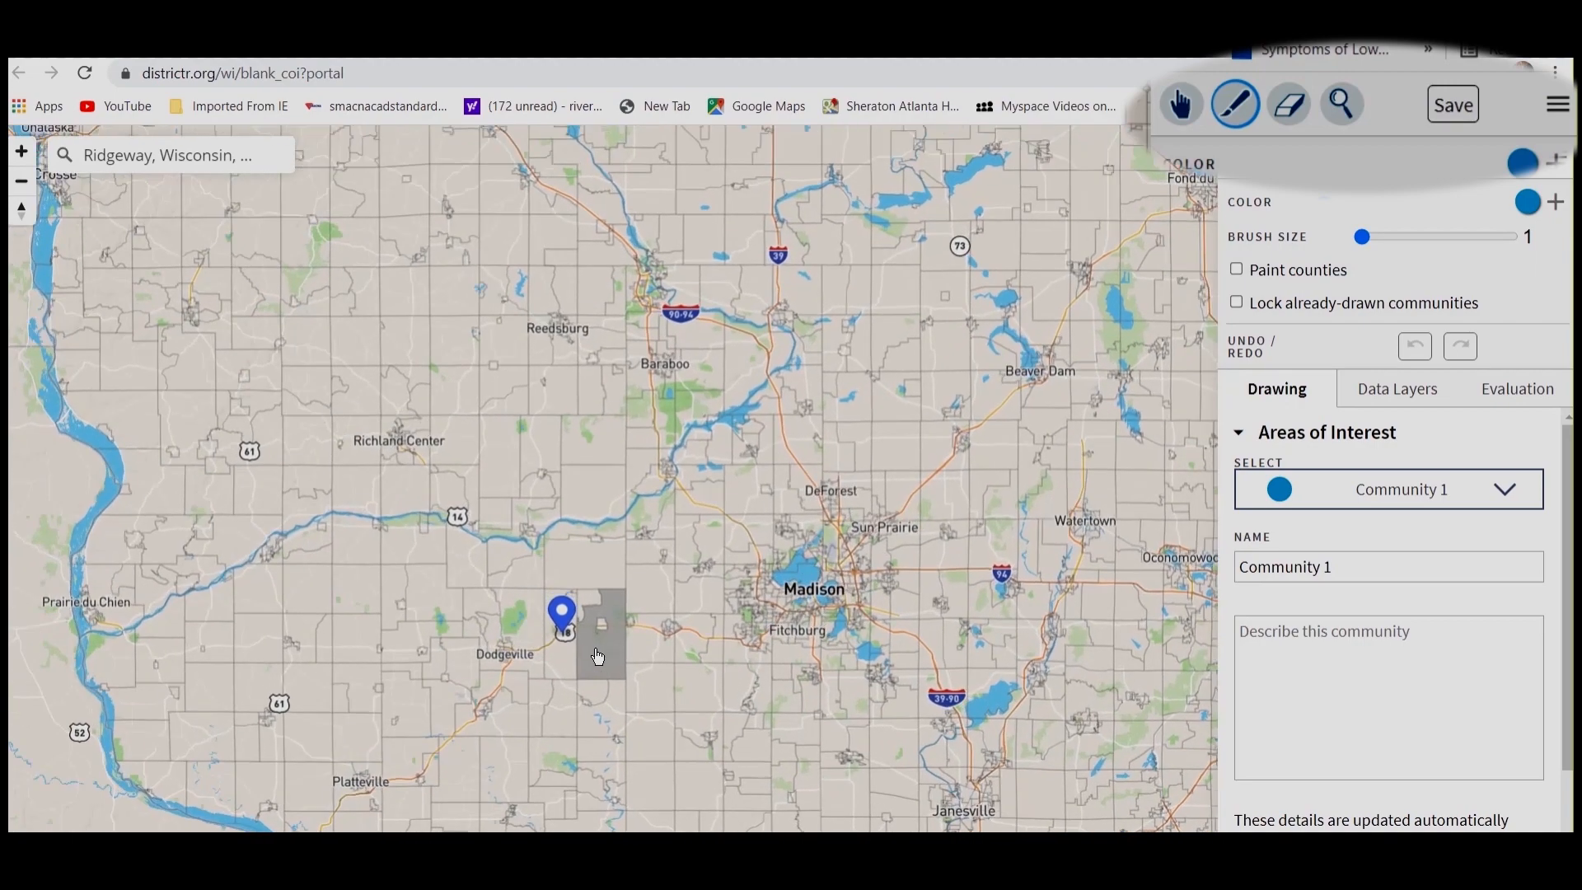
{"action": "scroll", "coordinate": [604, 659], "scroll_direction": "up", "scroll_amount": 2}
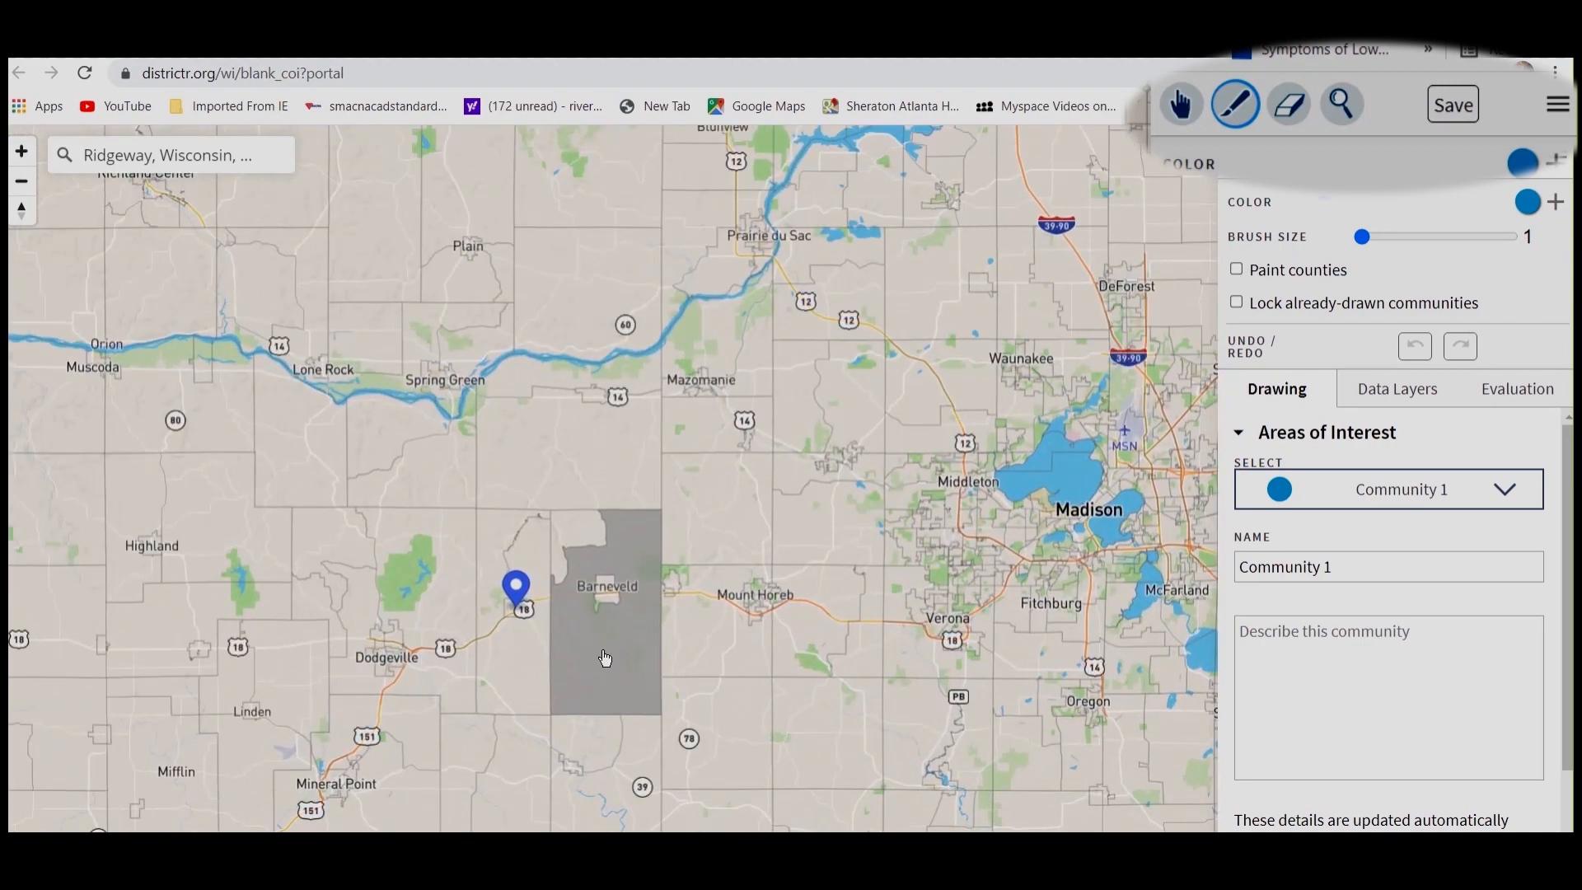
{"action": "left_click", "coordinate": [534, 646]}
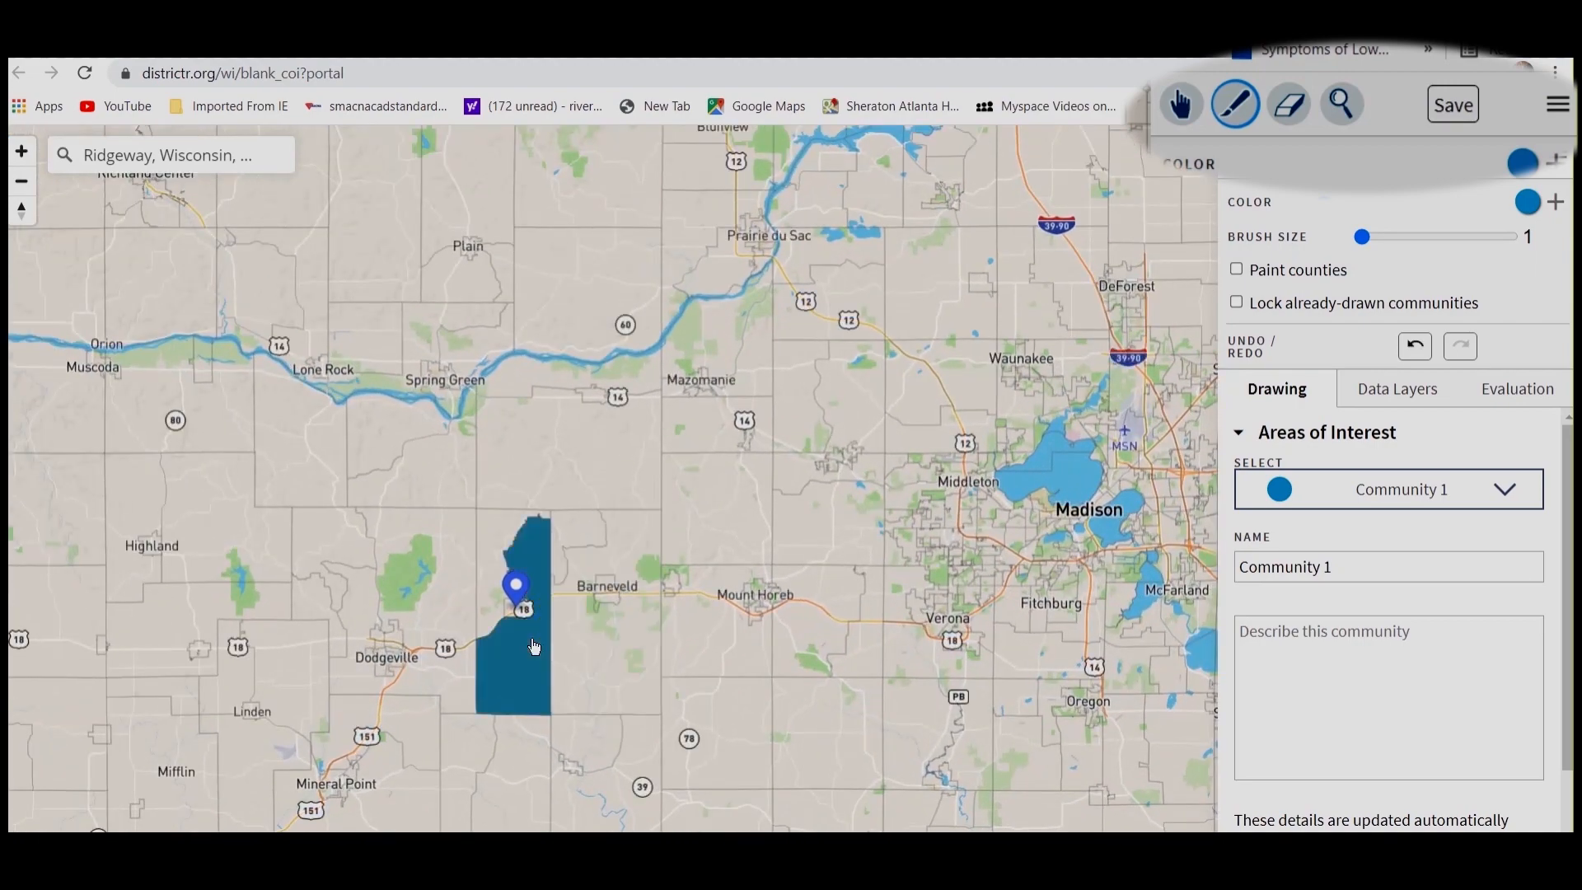
{"action": "left_click", "coordinate": [486, 595]}
{"action": "left_click", "coordinate": [574, 540]}
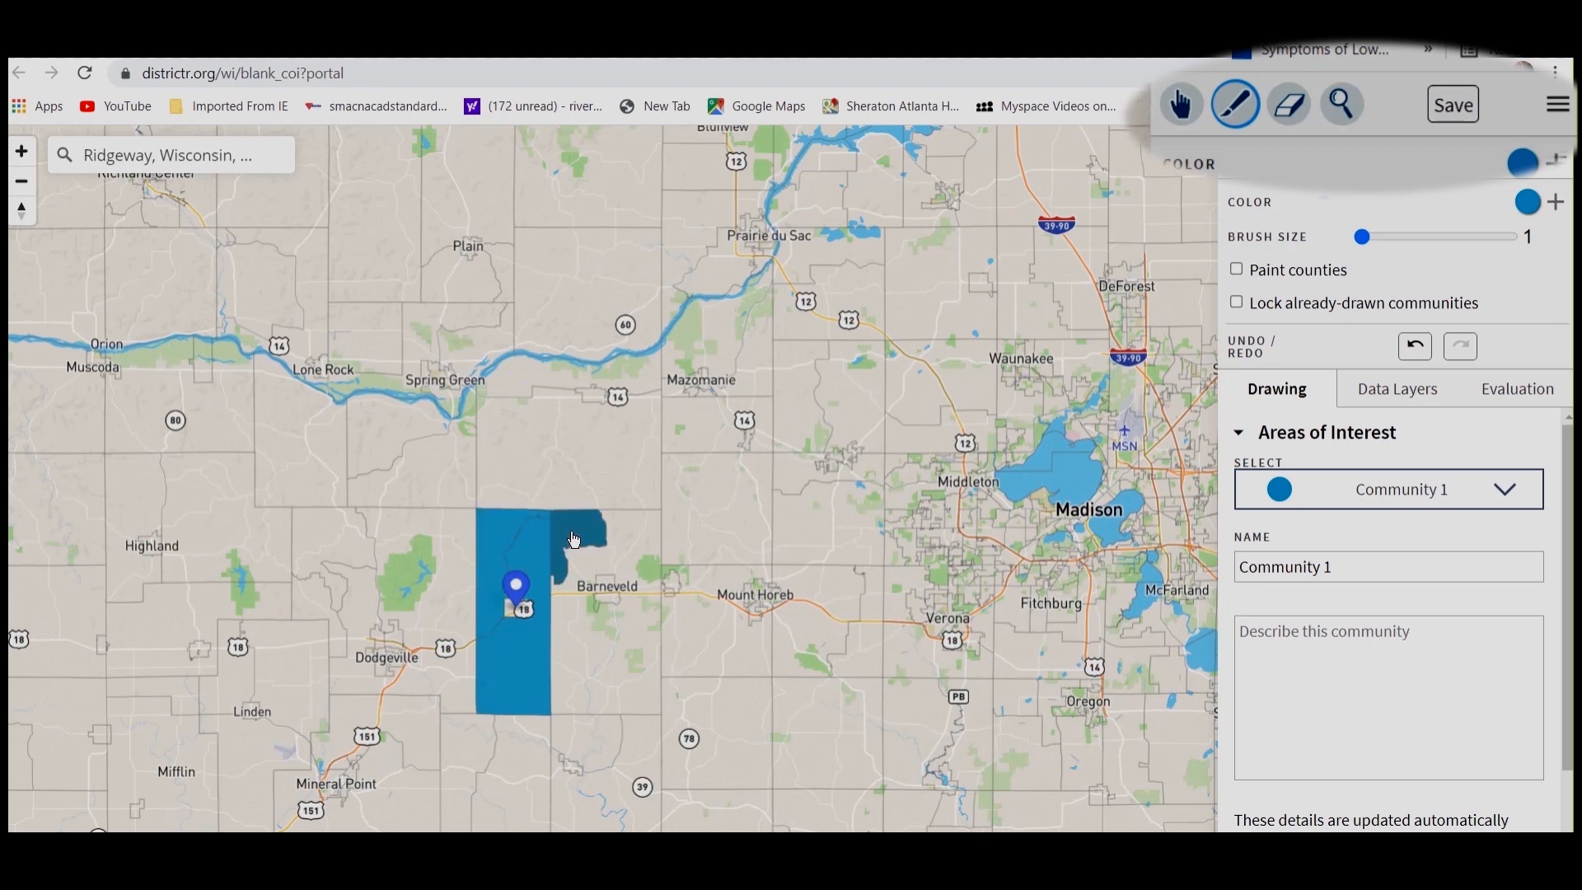
{"action": "left_click", "coordinate": [430, 590]}
{"action": "left_click", "coordinate": [447, 672]}
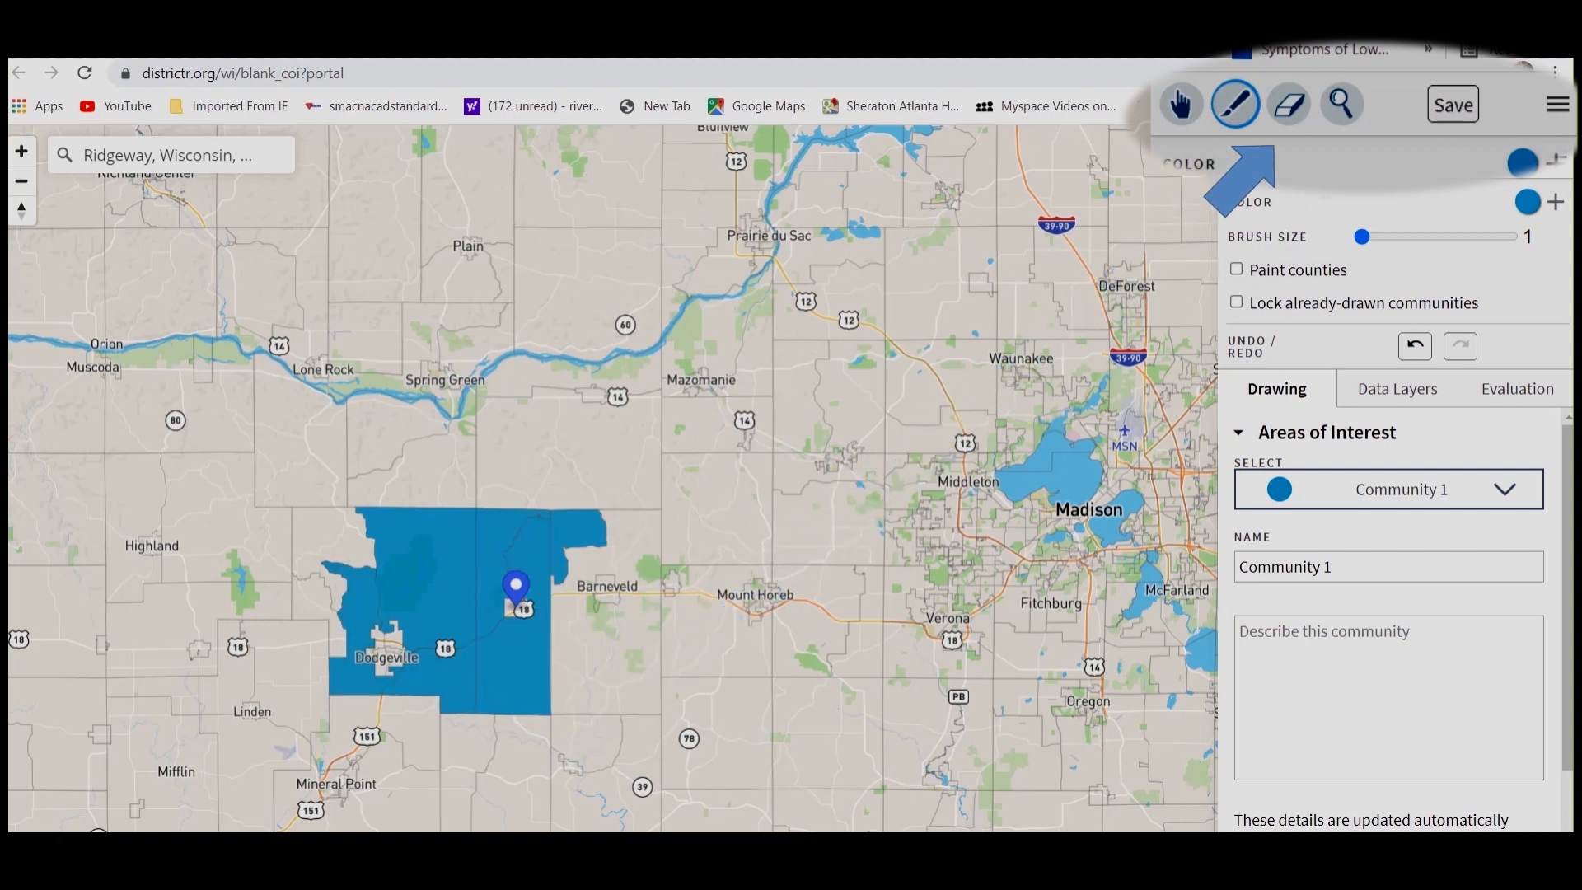
Erase the piece northwest of Barneveld and the area west and south of Dodgeville from Community 1.
{"action": "left_click", "coordinate": [1334, 153]}
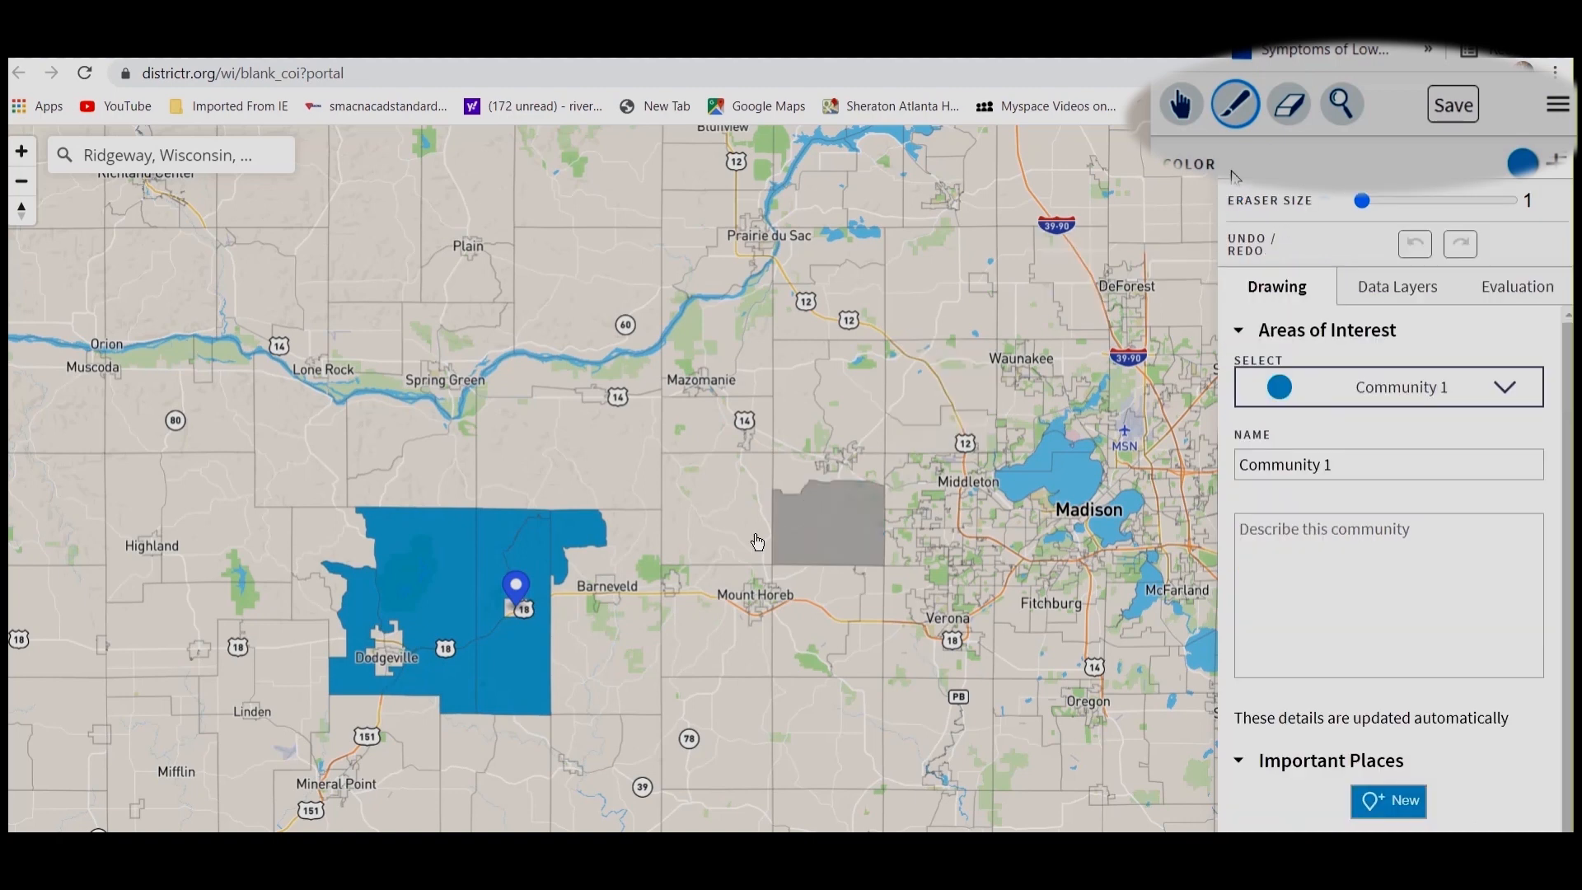
{"action": "left_click", "coordinate": [582, 537]}
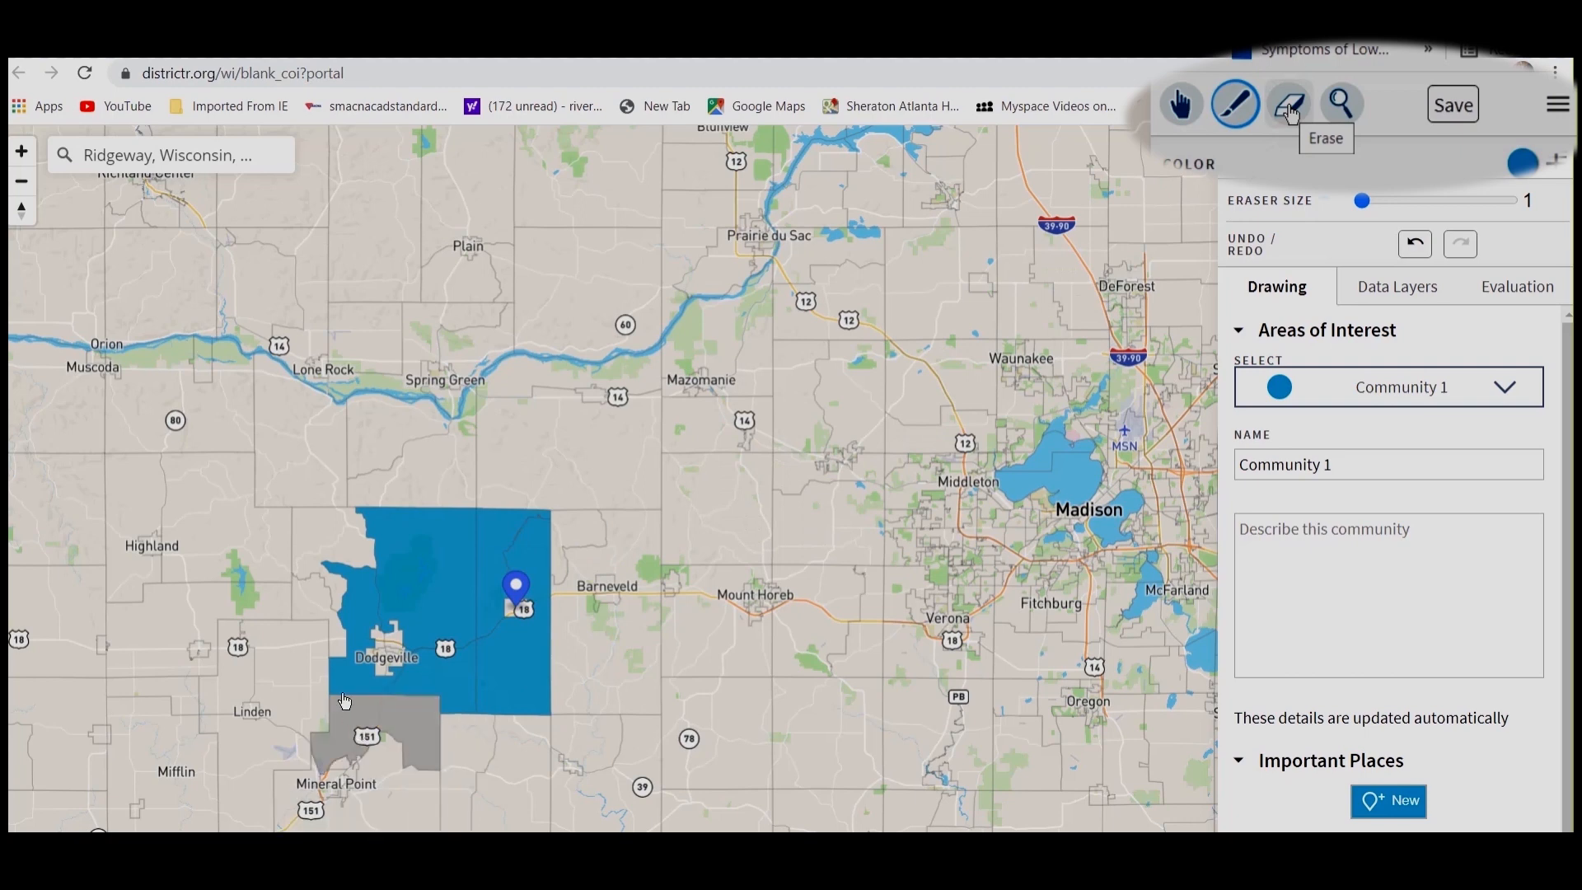
{"action": "left_click", "coordinate": [359, 618]}
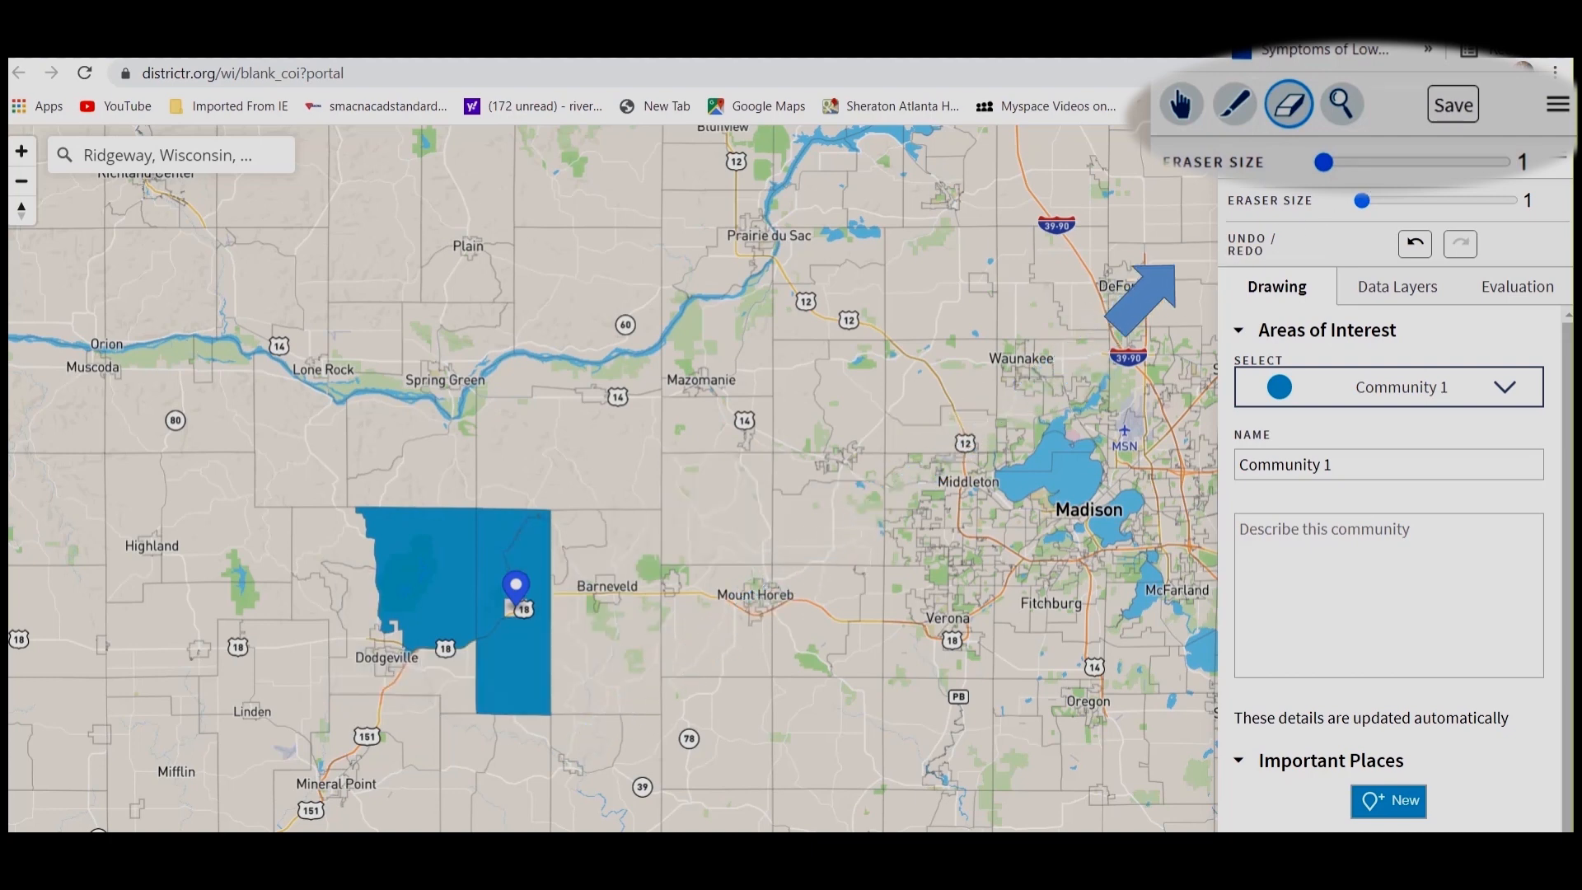
{"action": "left_click", "coordinate": [1330, 141]}
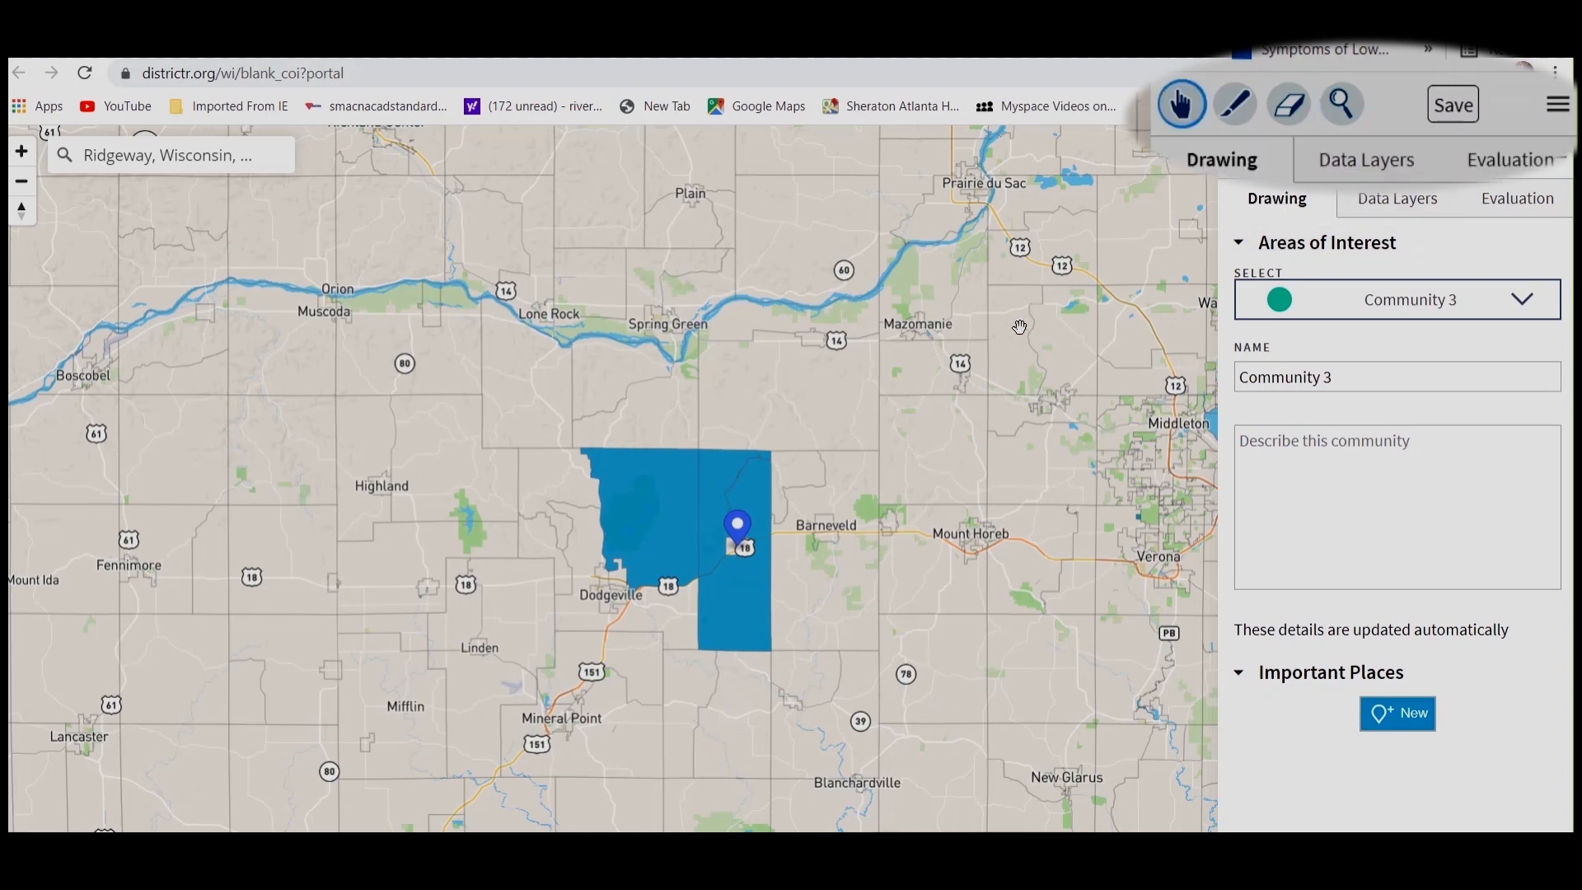
{"action": "scroll", "coordinate": [1024, 346], "scroll_direction": "down", "scroll_amount": 5}
{"action": "mouse_move", "coordinate": [1022, 395]}
{"action": "left_mouse_down"}
{"action": "mouse_move", "coordinate": [981, 436]}
{"action": "mouse_move", "coordinate": [586, 568]}
{"action": "left_mouse_up"}
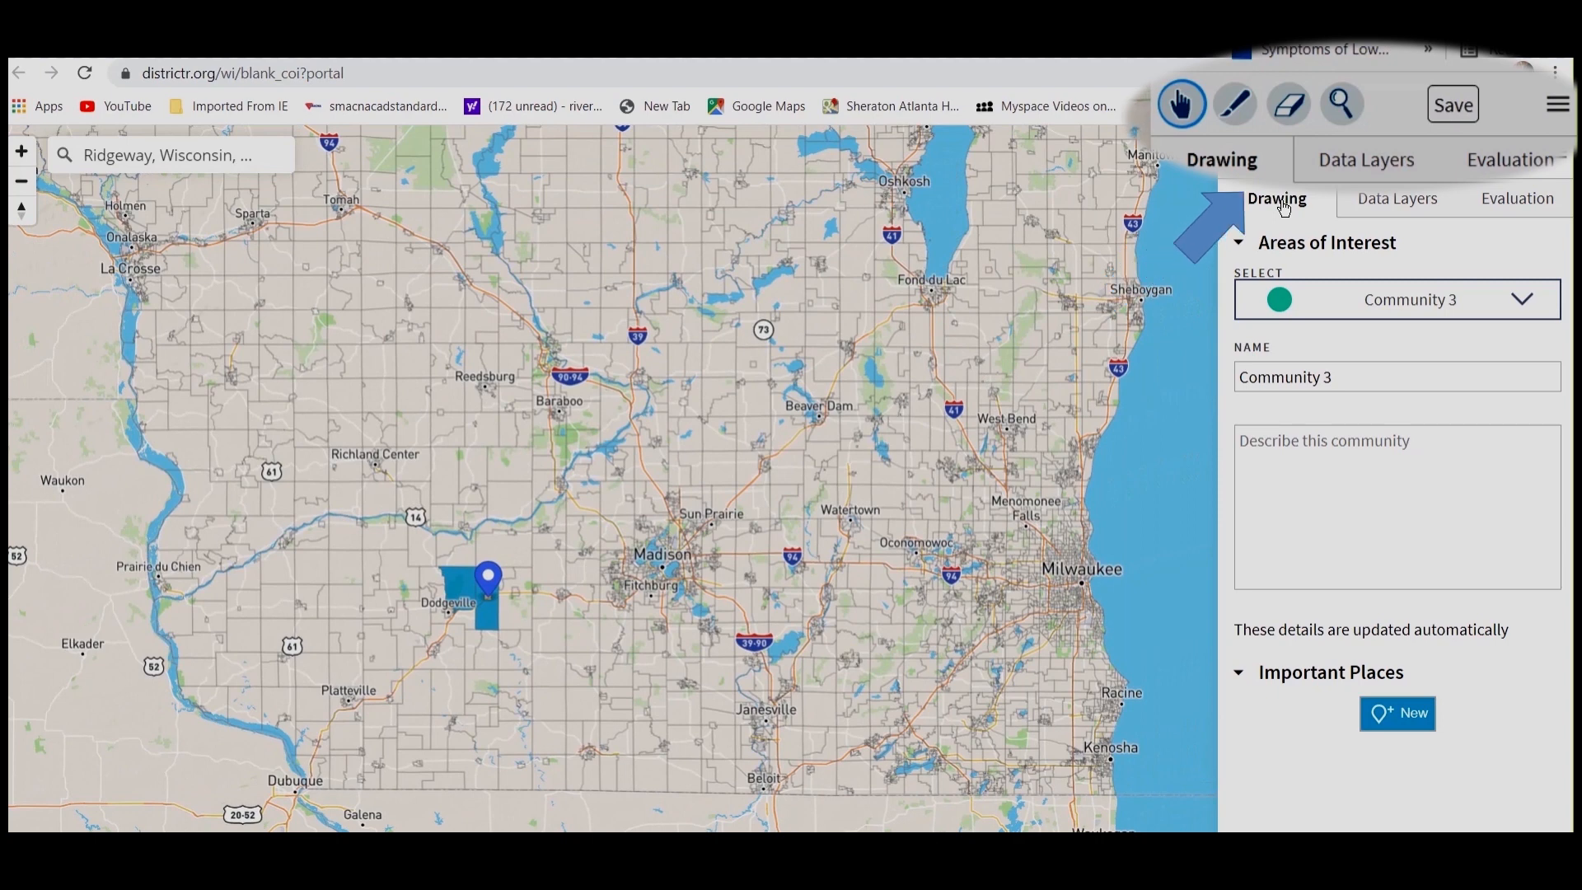
Overlay the county boundaries on the Wisconsin map to view them, leaving them hidden at the end.
{"action": "left_click", "coordinate": [1404, 208]}
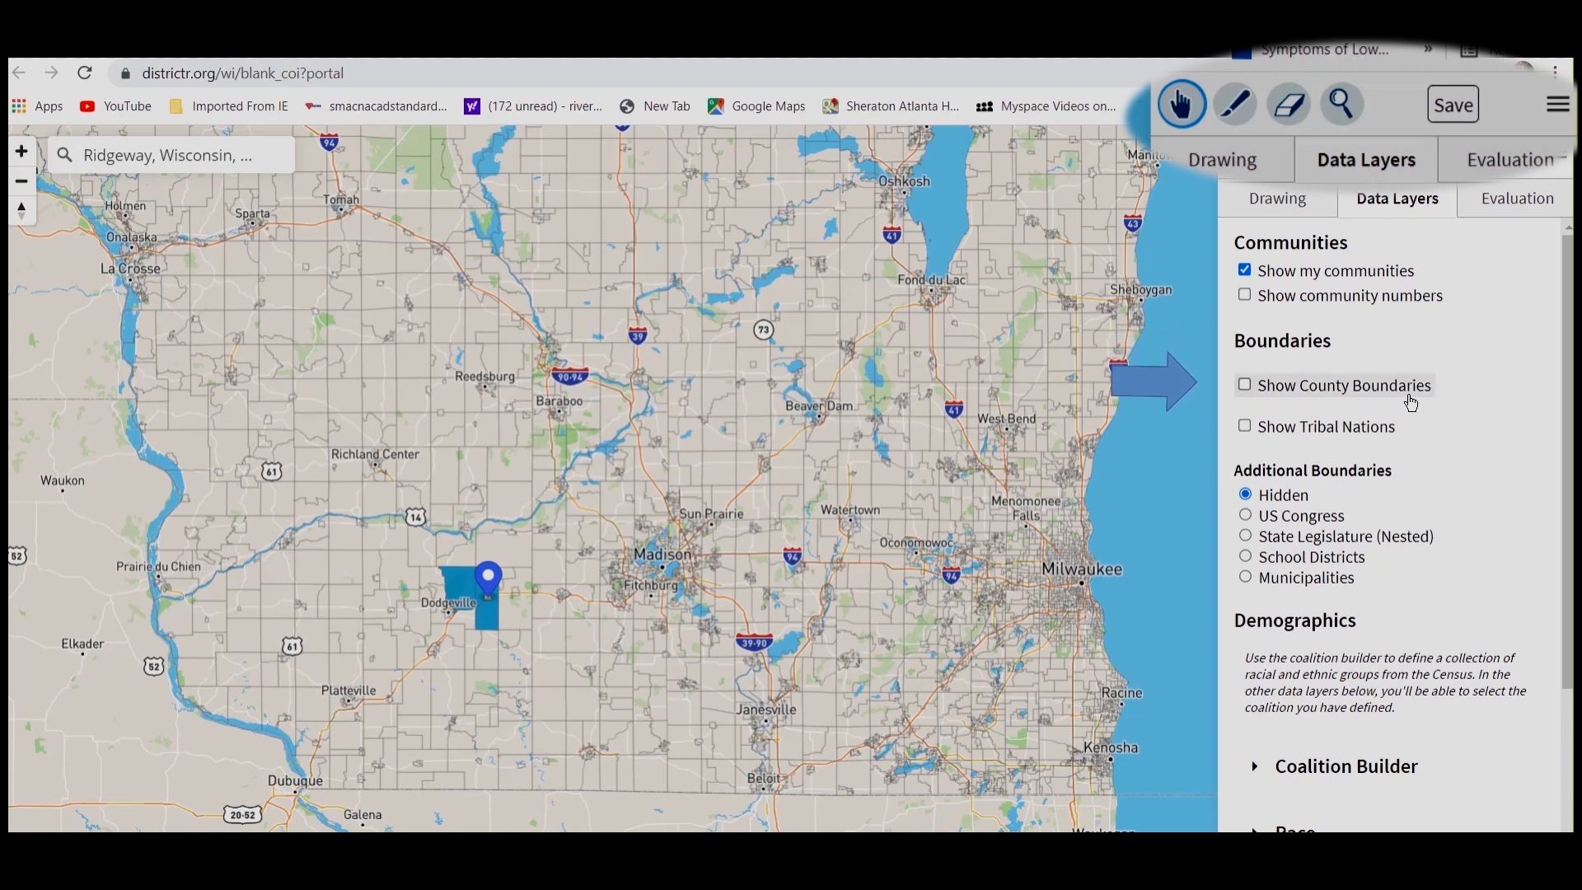
{"action": "left_click", "coordinate": [1245, 387]}
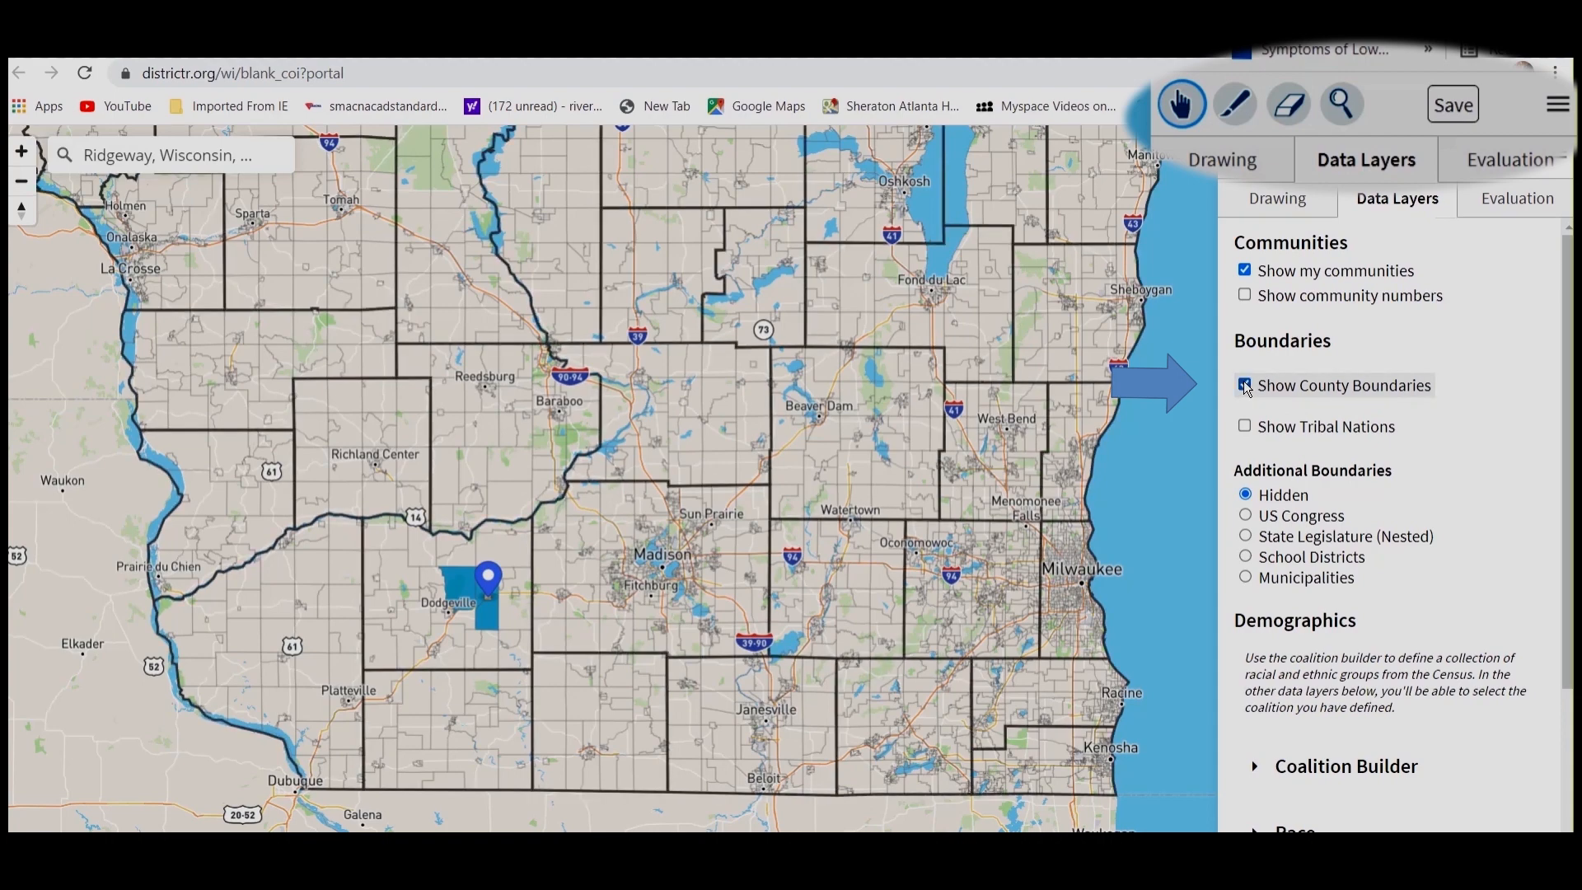
{"action": "left_click", "coordinate": [1246, 386]}
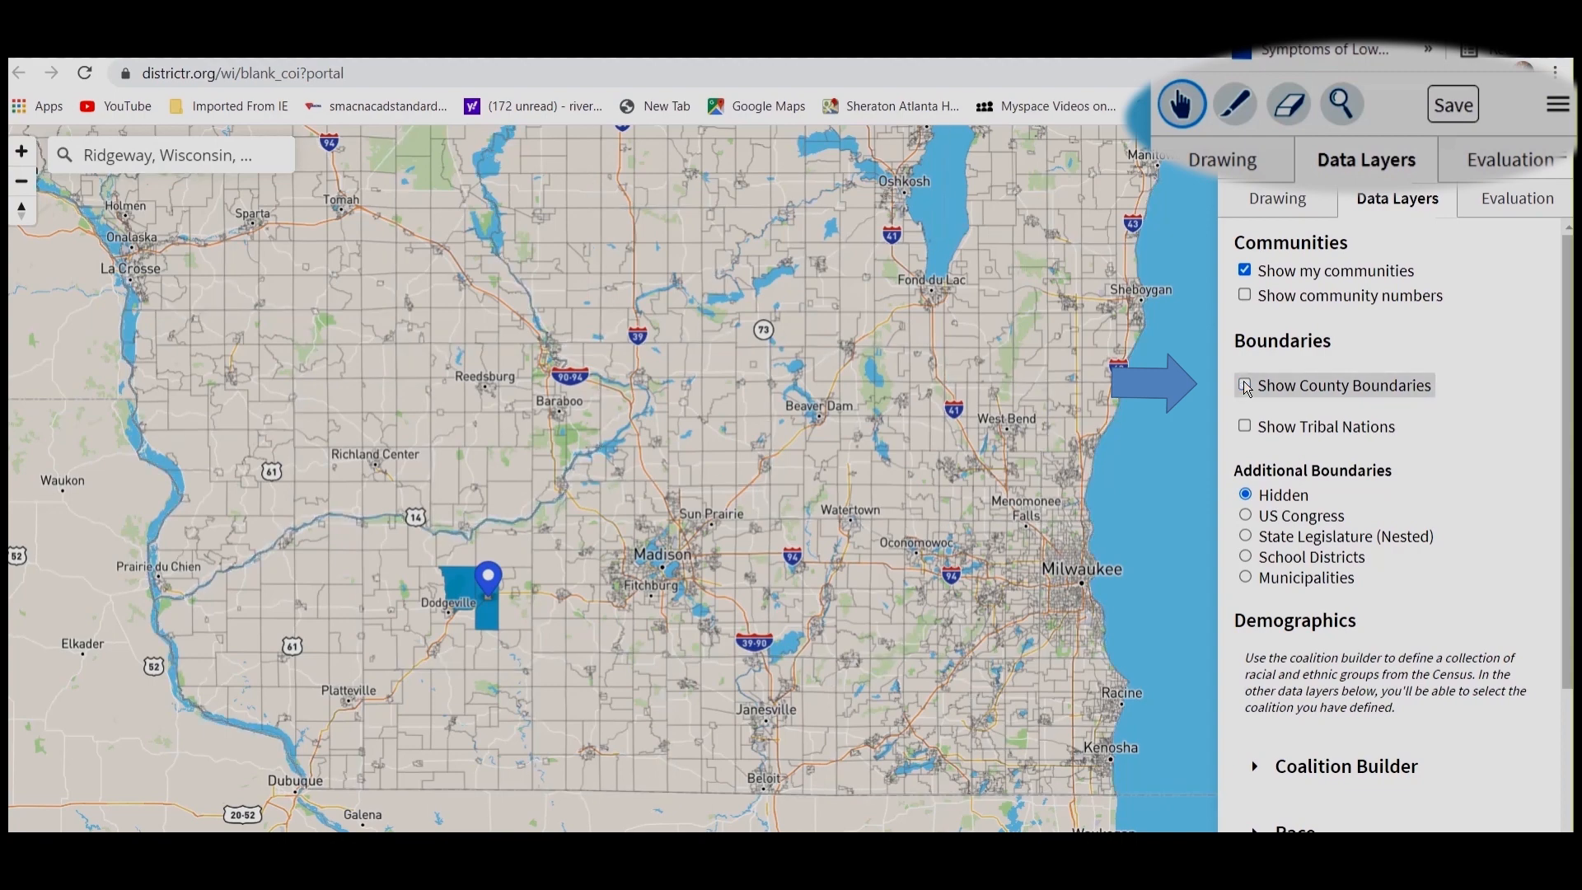
{"action": "left_click", "coordinate": [1245, 386]}
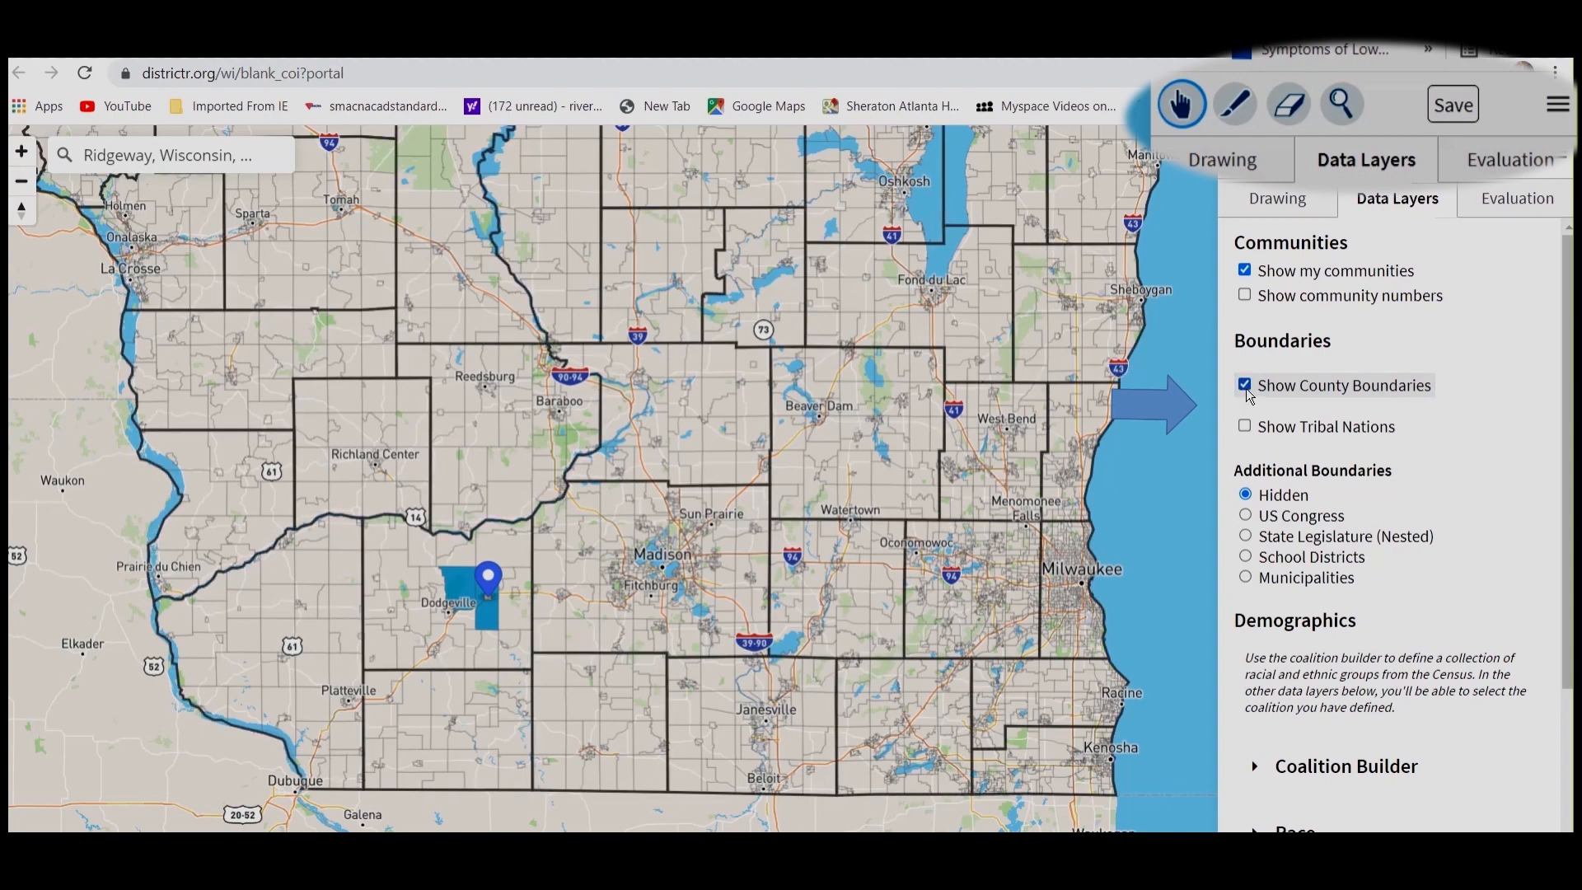
{"action": "left_click", "coordinate": [1245, 386]}
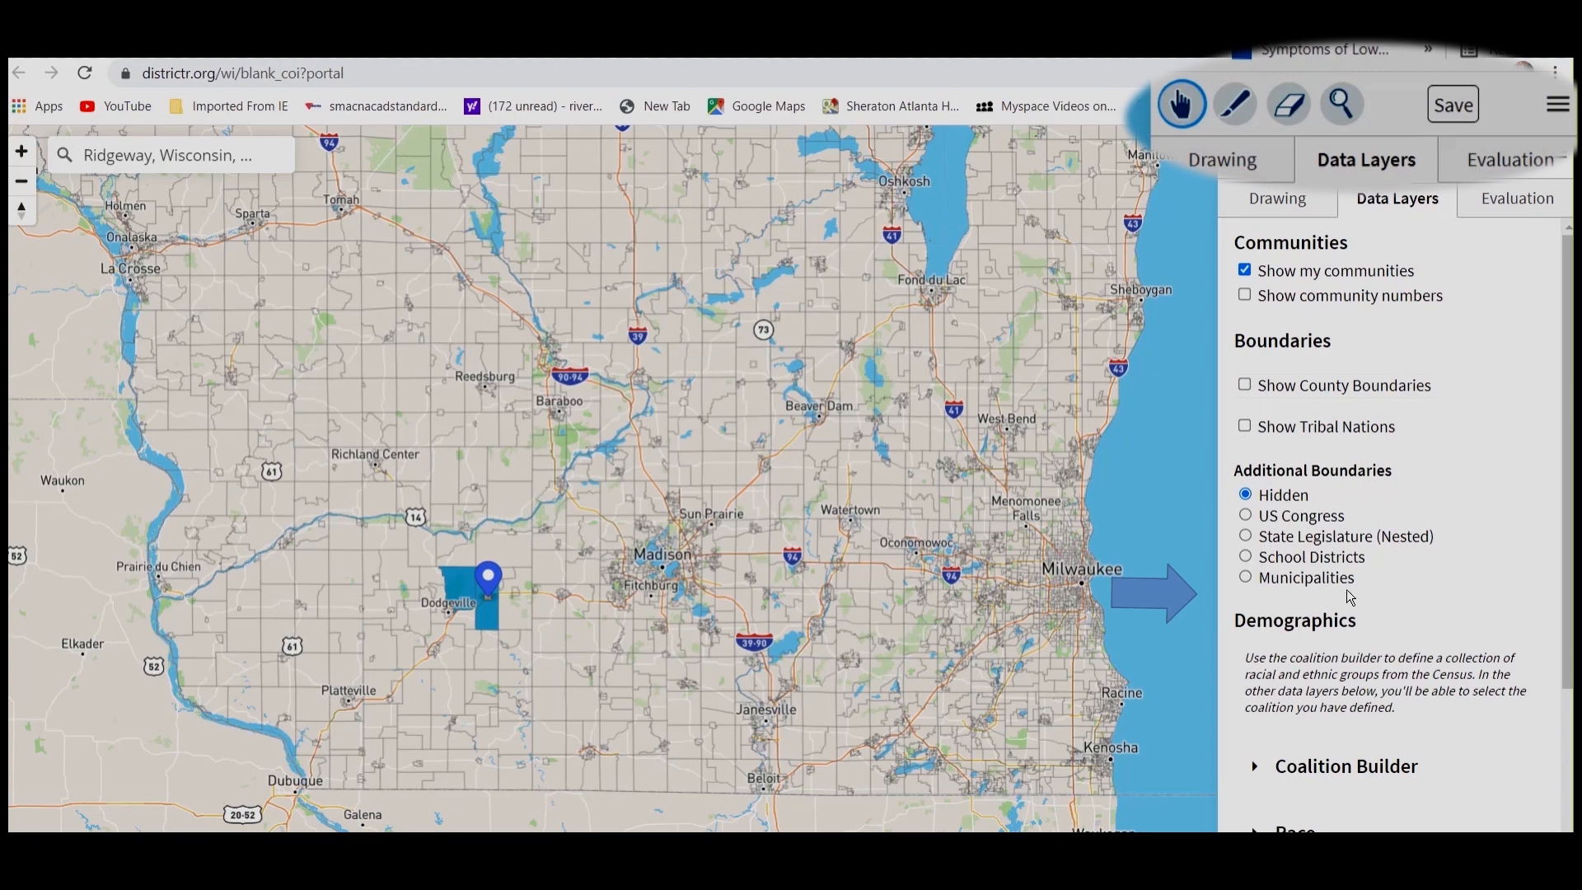
View the municipality and school district boundaries on the map, and set the additional boundaries back to Hidden.
{"action": "left_click", "coordinate": [1245, 578]}
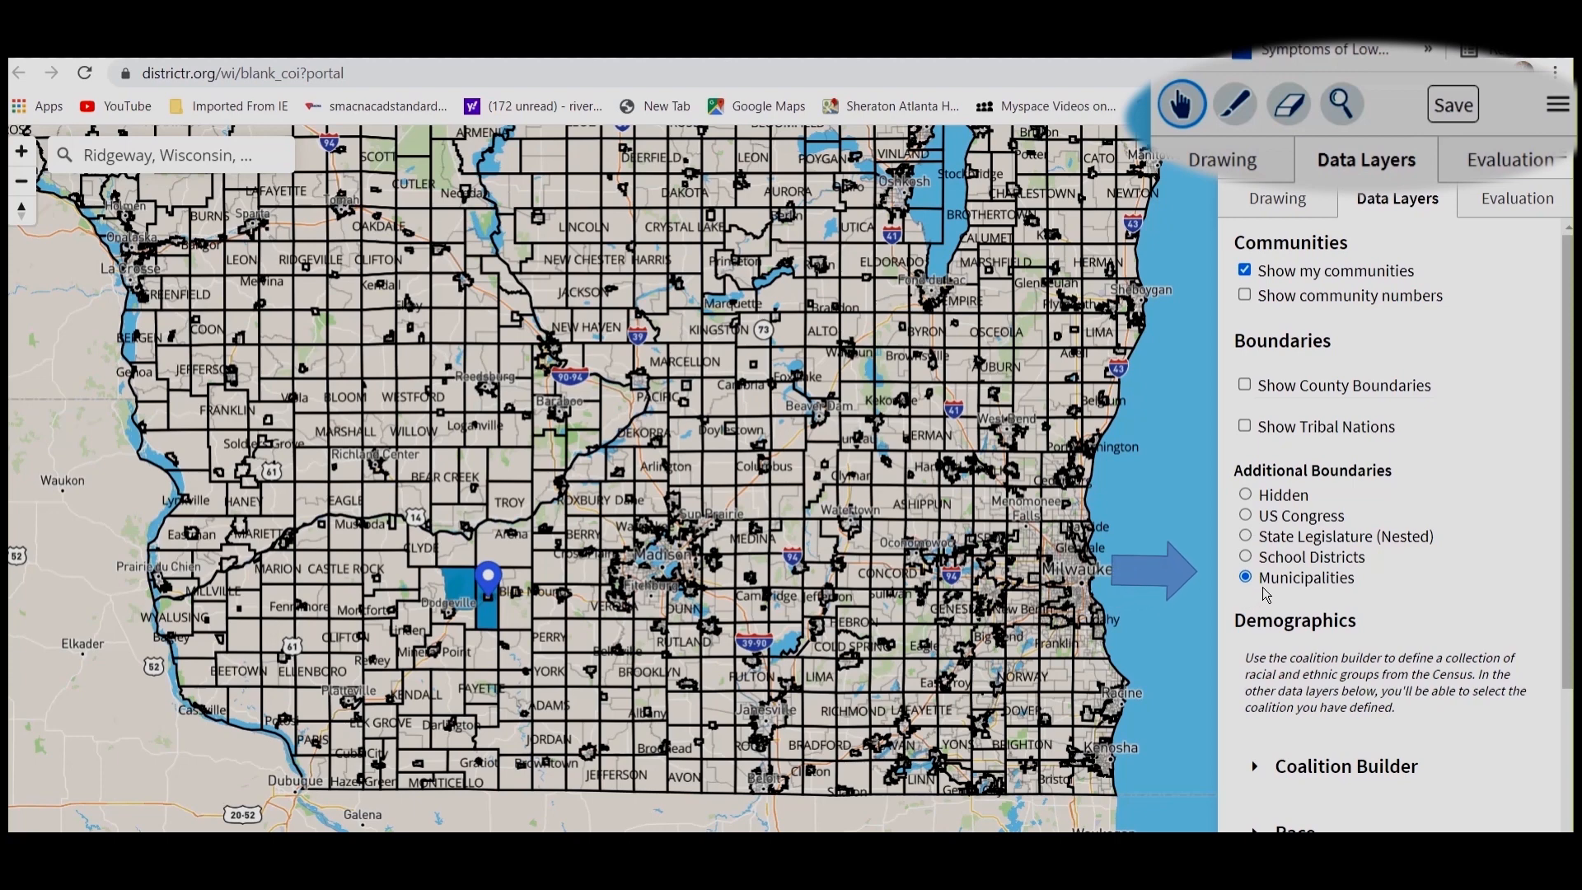
{"action": "left_click", "coordinate": [1248, 558]}
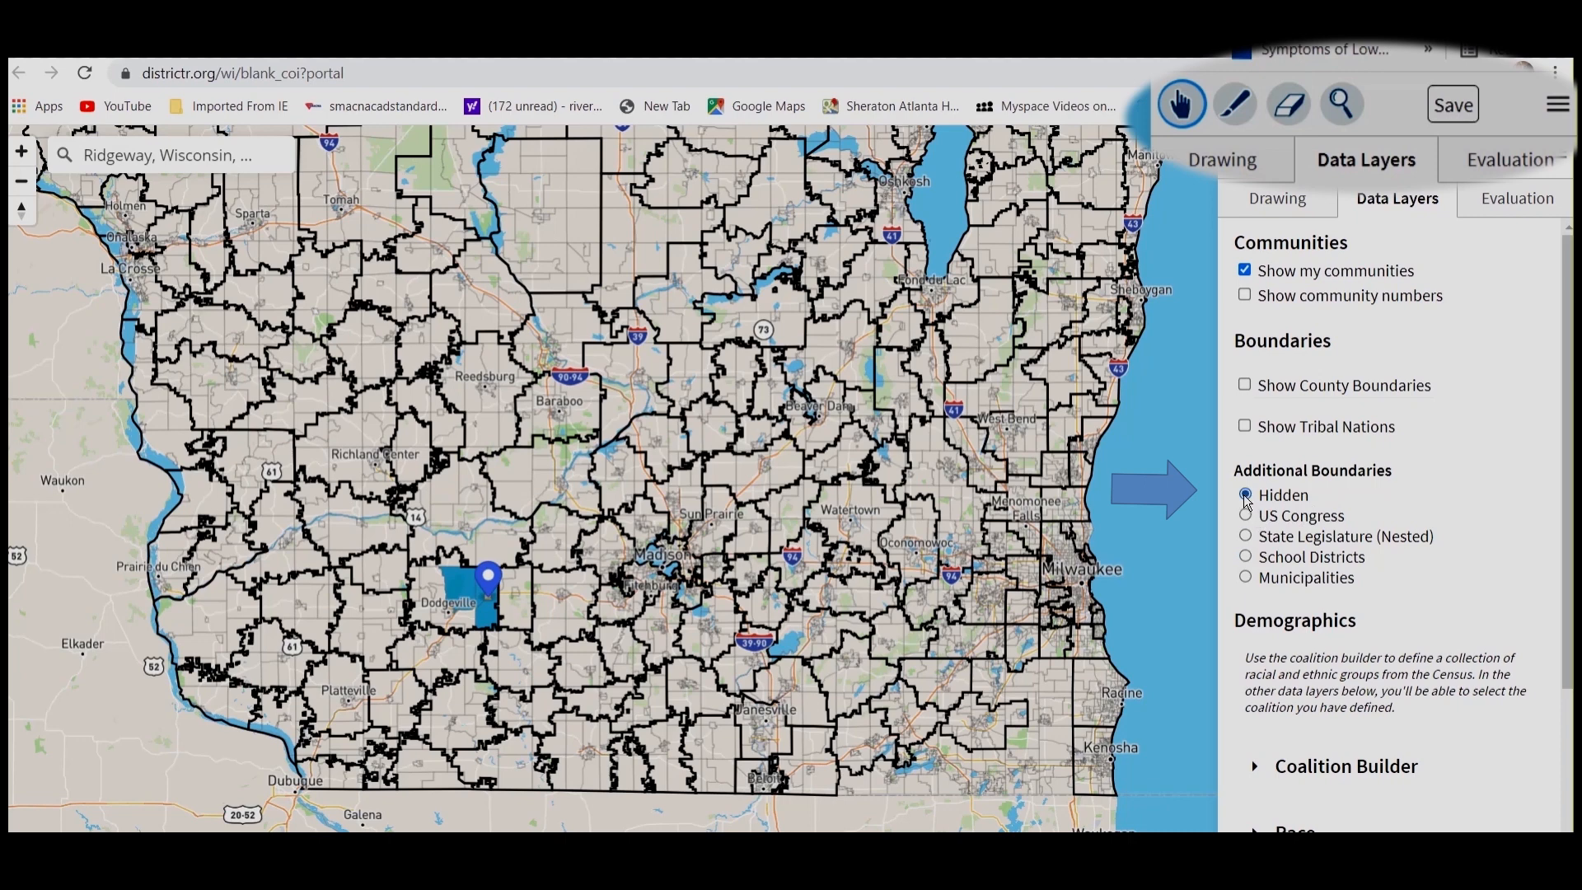
{"action": "left_click", "coordinate": [1246, 496]}
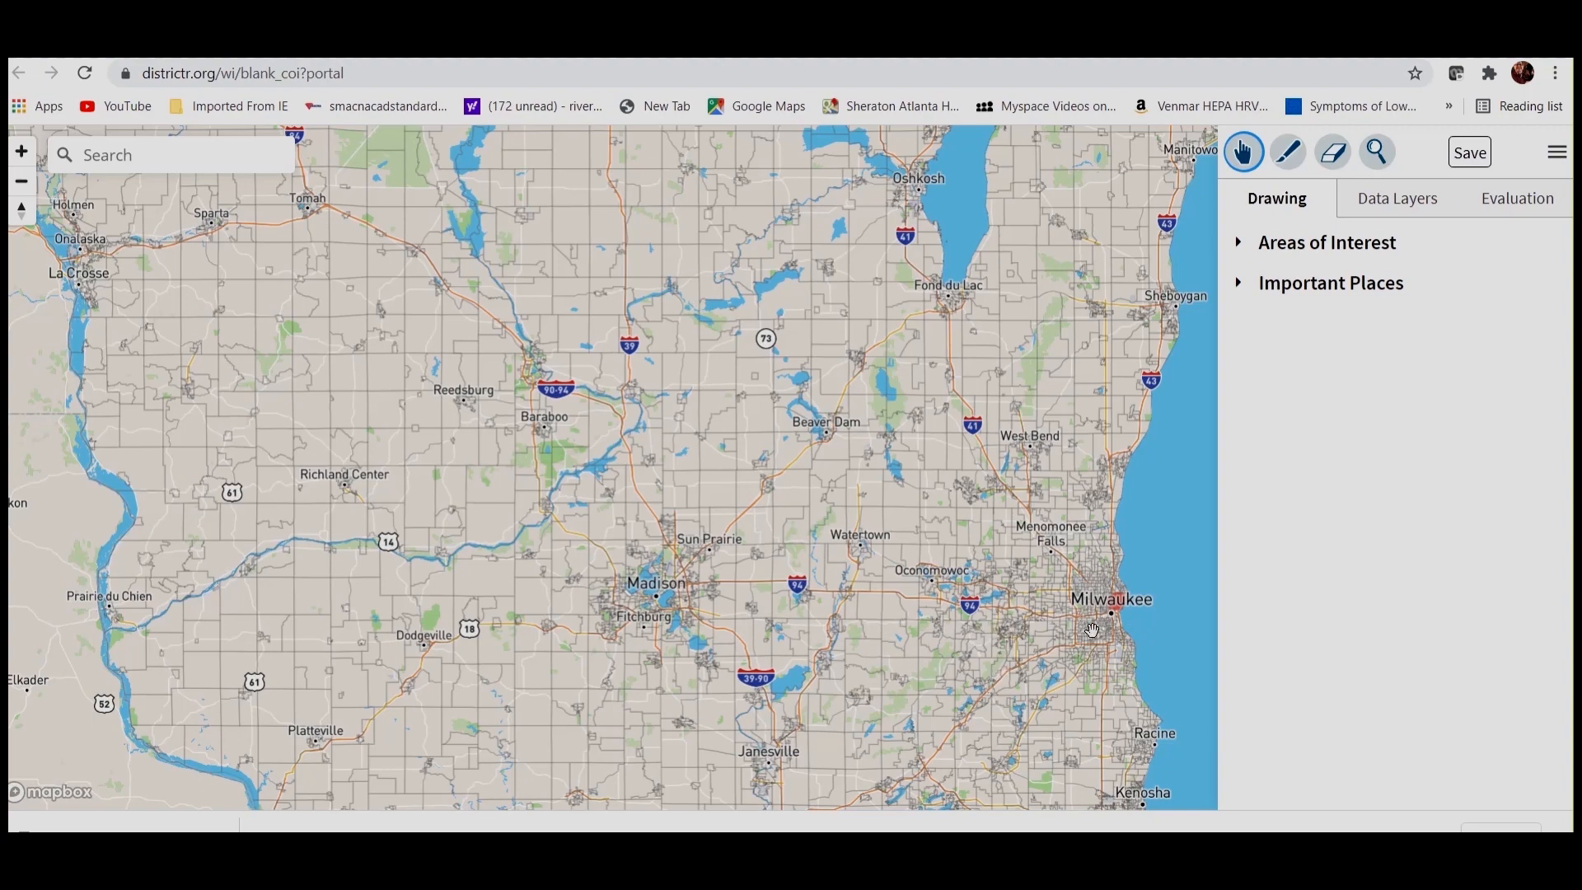
Examine the painted neighborhood communities north of downtown Milwaukee up close.
{"action": "scroll", "coordinate": [1089, 636], "scroll_direction": "up", "scroll_amount": 7}
{"action": "left_click_drag", "start_coordinate": [1005, 634], "coordinate": [855, 623]}
{"action": "scroll", "coordinate": [791, 630], "scroll_direction": "up", "scroll_amount": 3}
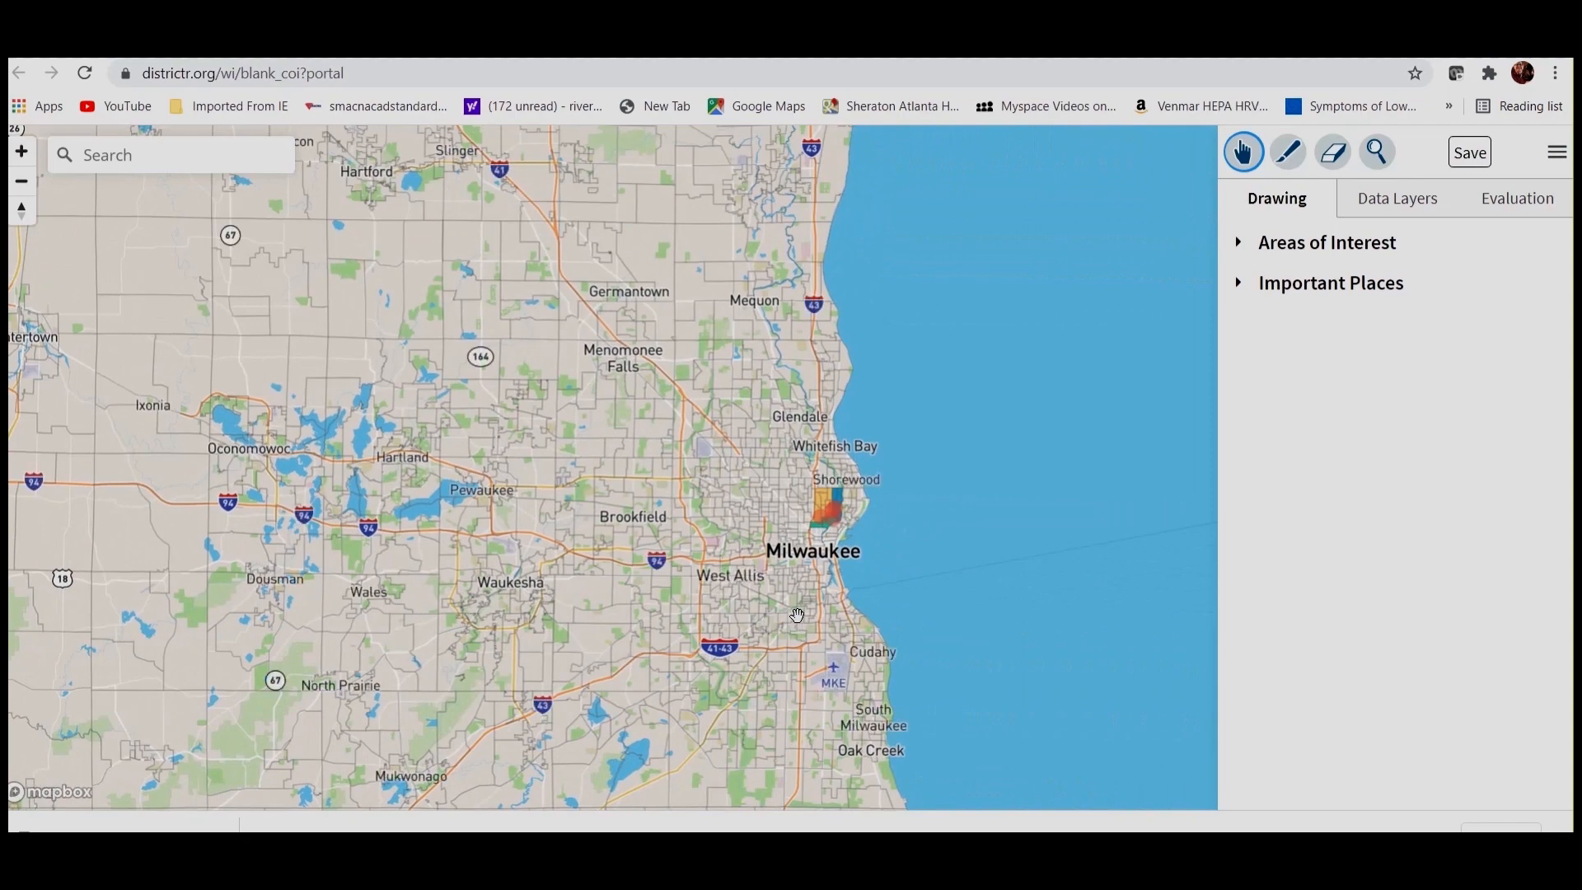
{"action": "scroll", "coordinate": [796, 614], "scroll_direction": "up", "scroll_amount": 5}
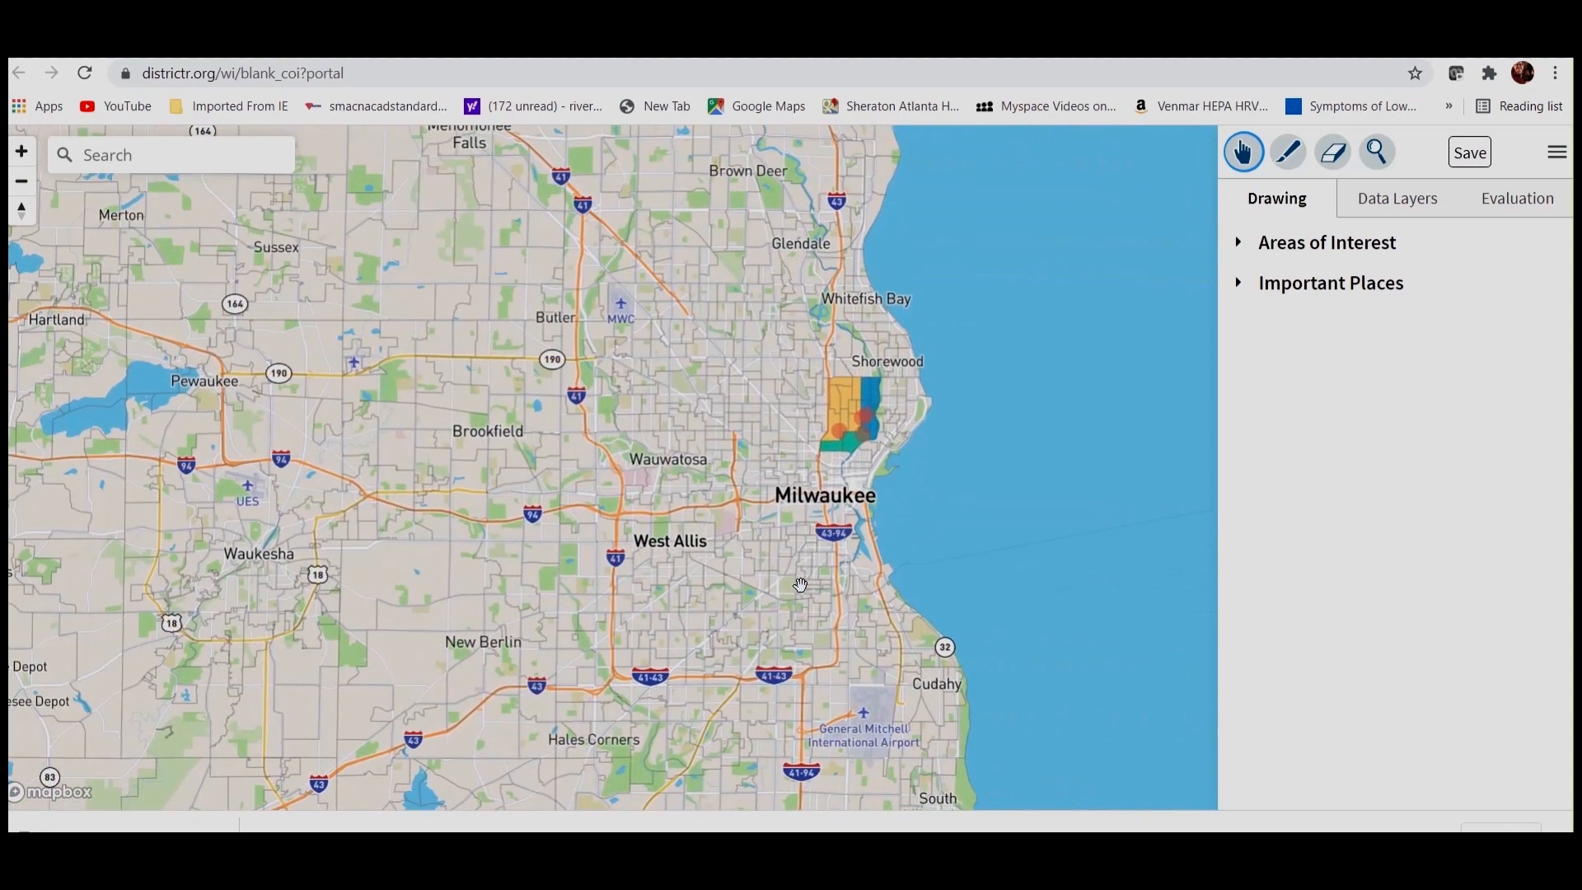
{"action": "left_click_drag", "start_coordinate": [780, 679], "coordinate": [780, 727]}
{"action": "scroll", "coordinate": [782, 708], "scroll_direction": "up", "scroll_amount": 3}
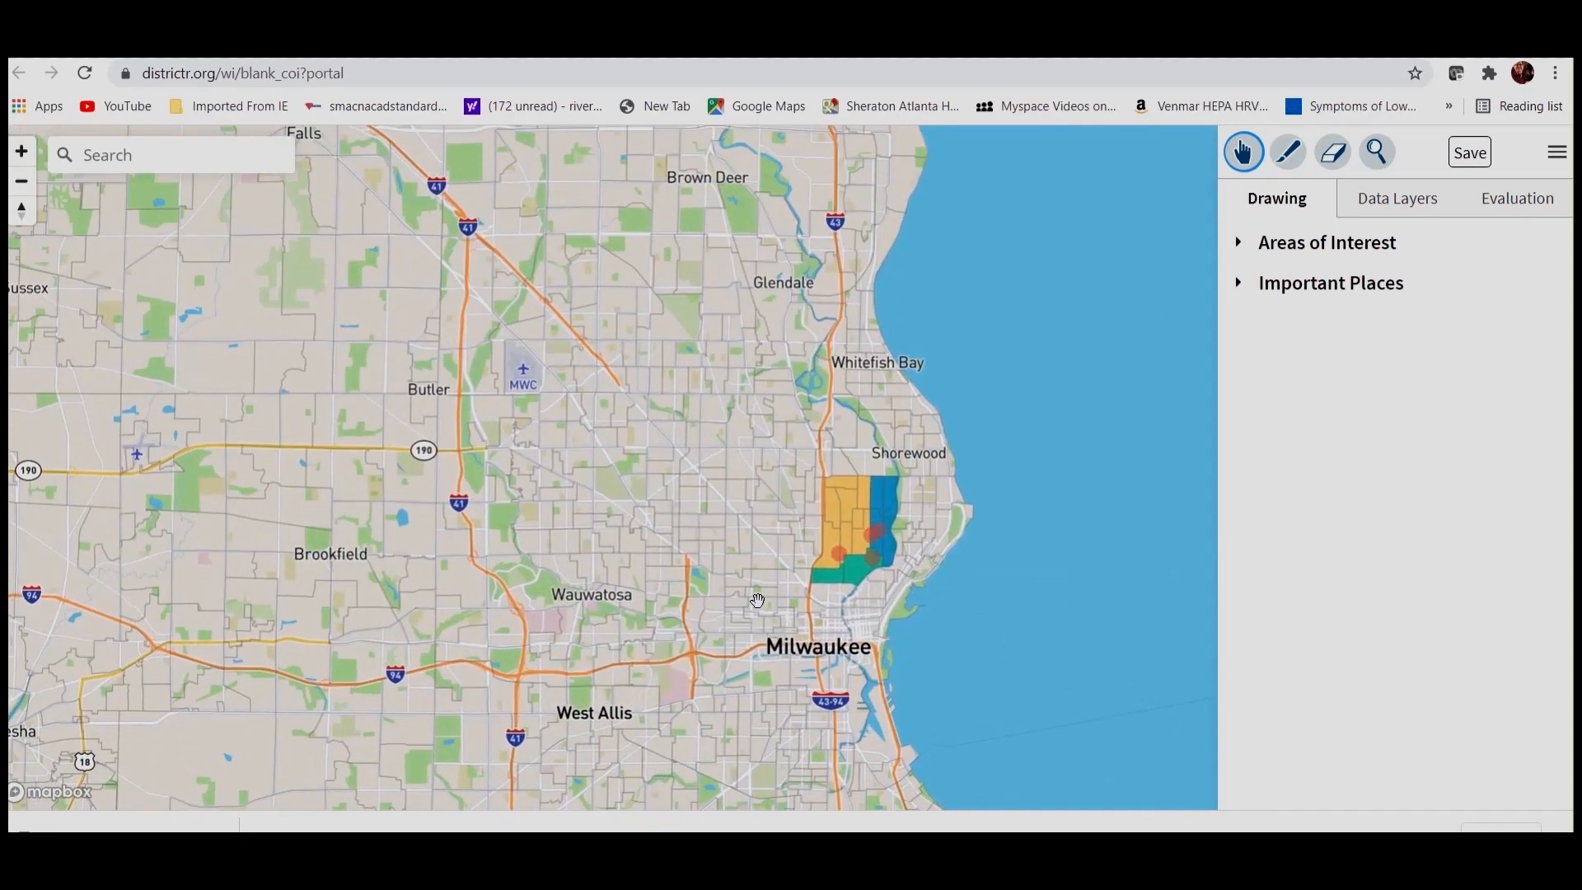
{"action": "scroll", "coordinate": [752, 571], "scroll_direction": "up", "scroll_amount": 3}
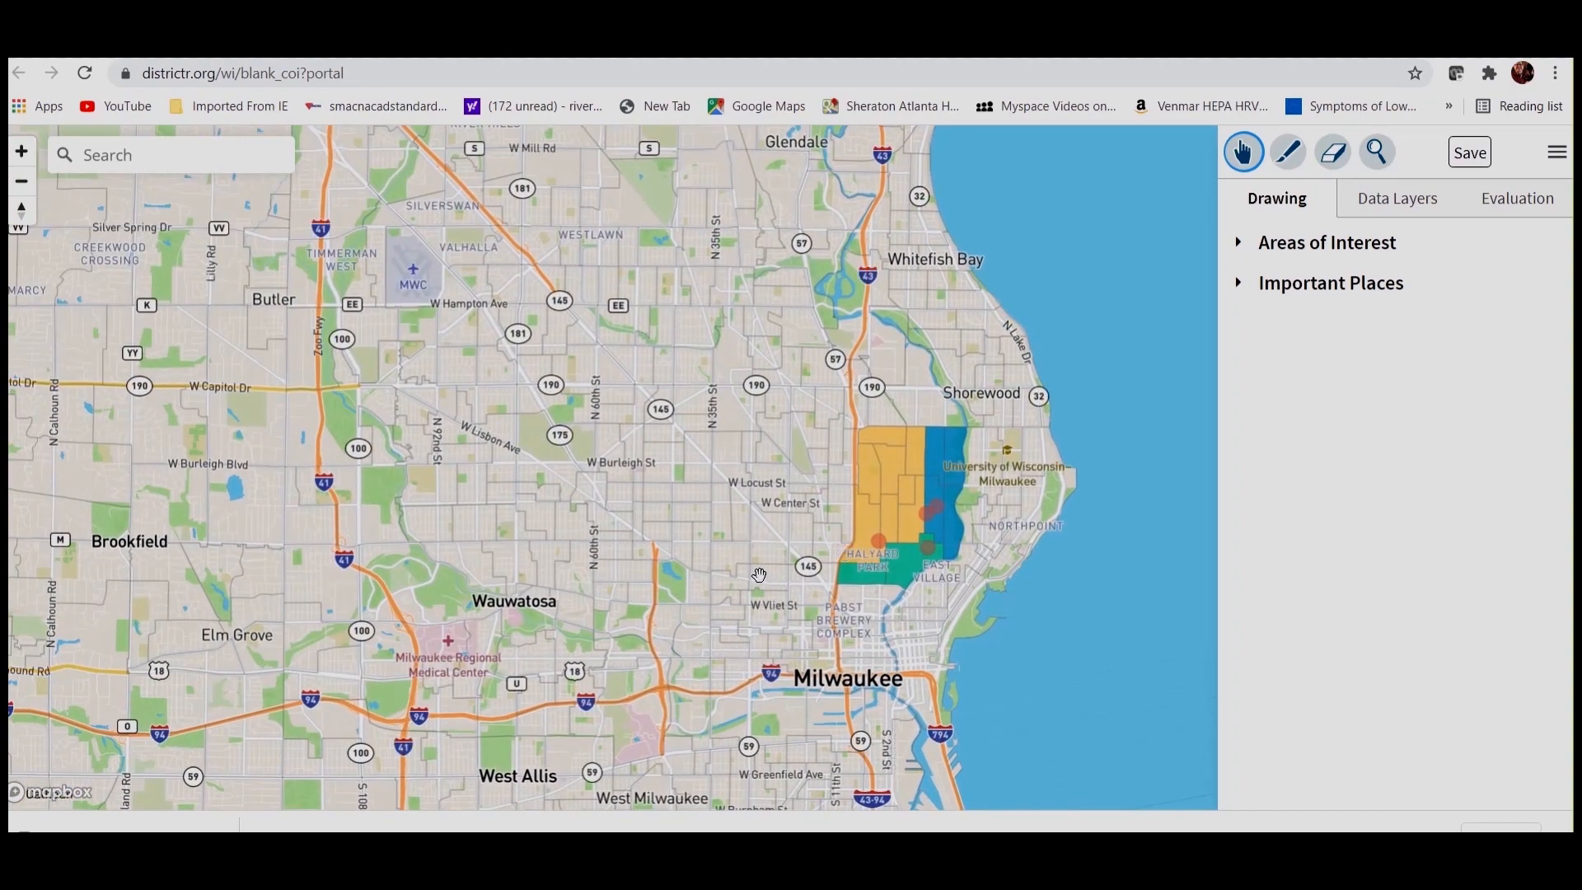
{"action": "scroll", "coordinate": [761, 574], "scroll_direction": "up", "scroll_amount": 1}
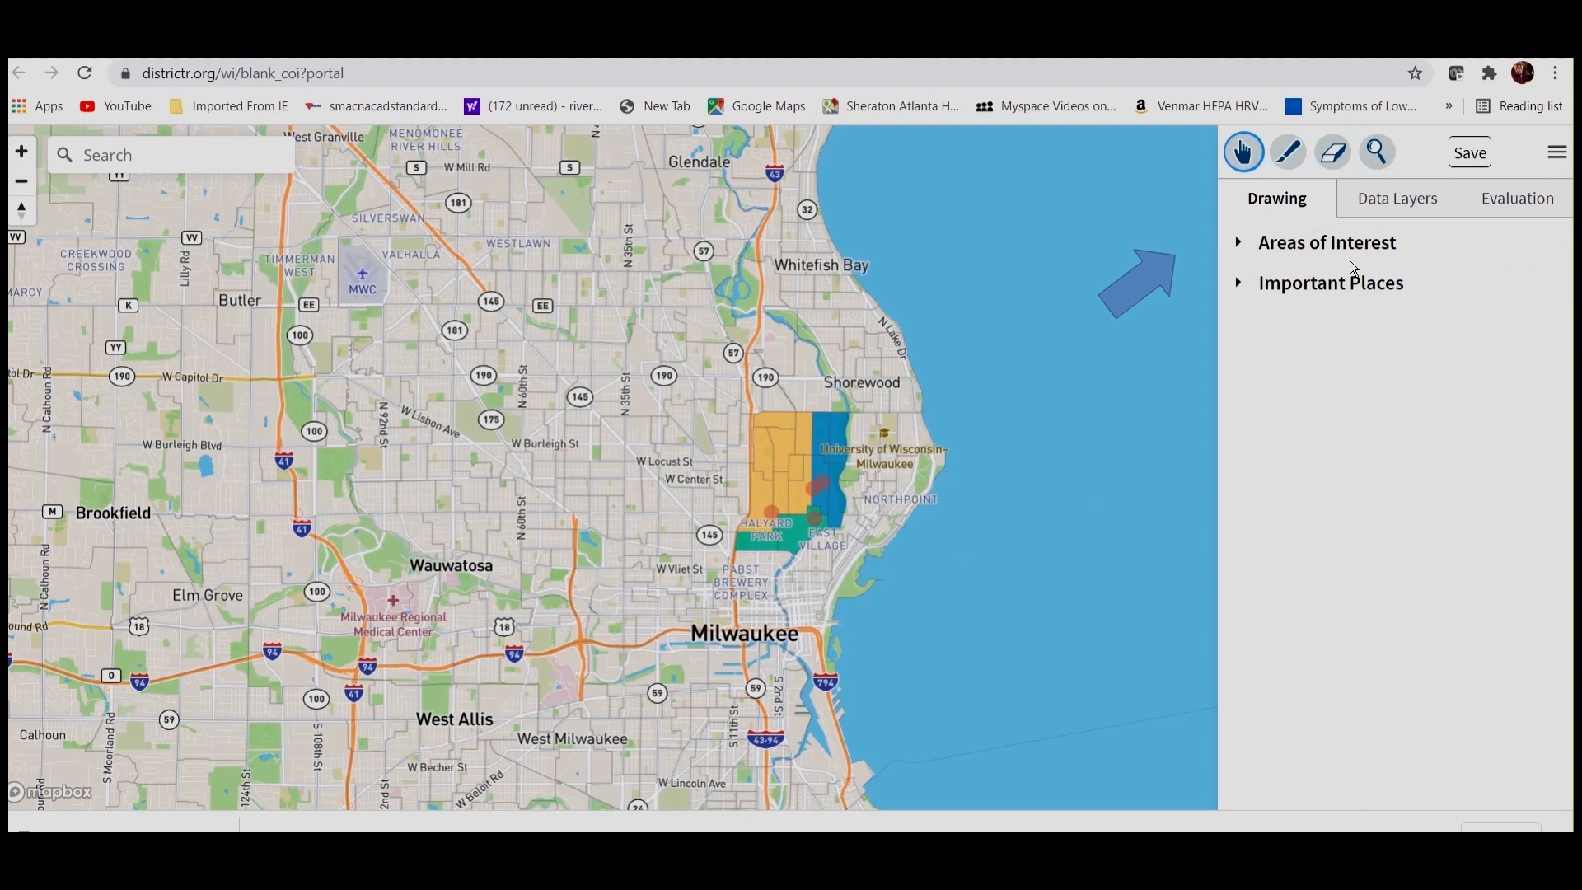
Review the Brewers Hill name and description and the list of communities under Areas of Interest.
{"action": "left_click", "coordinate": [1239, 245]}
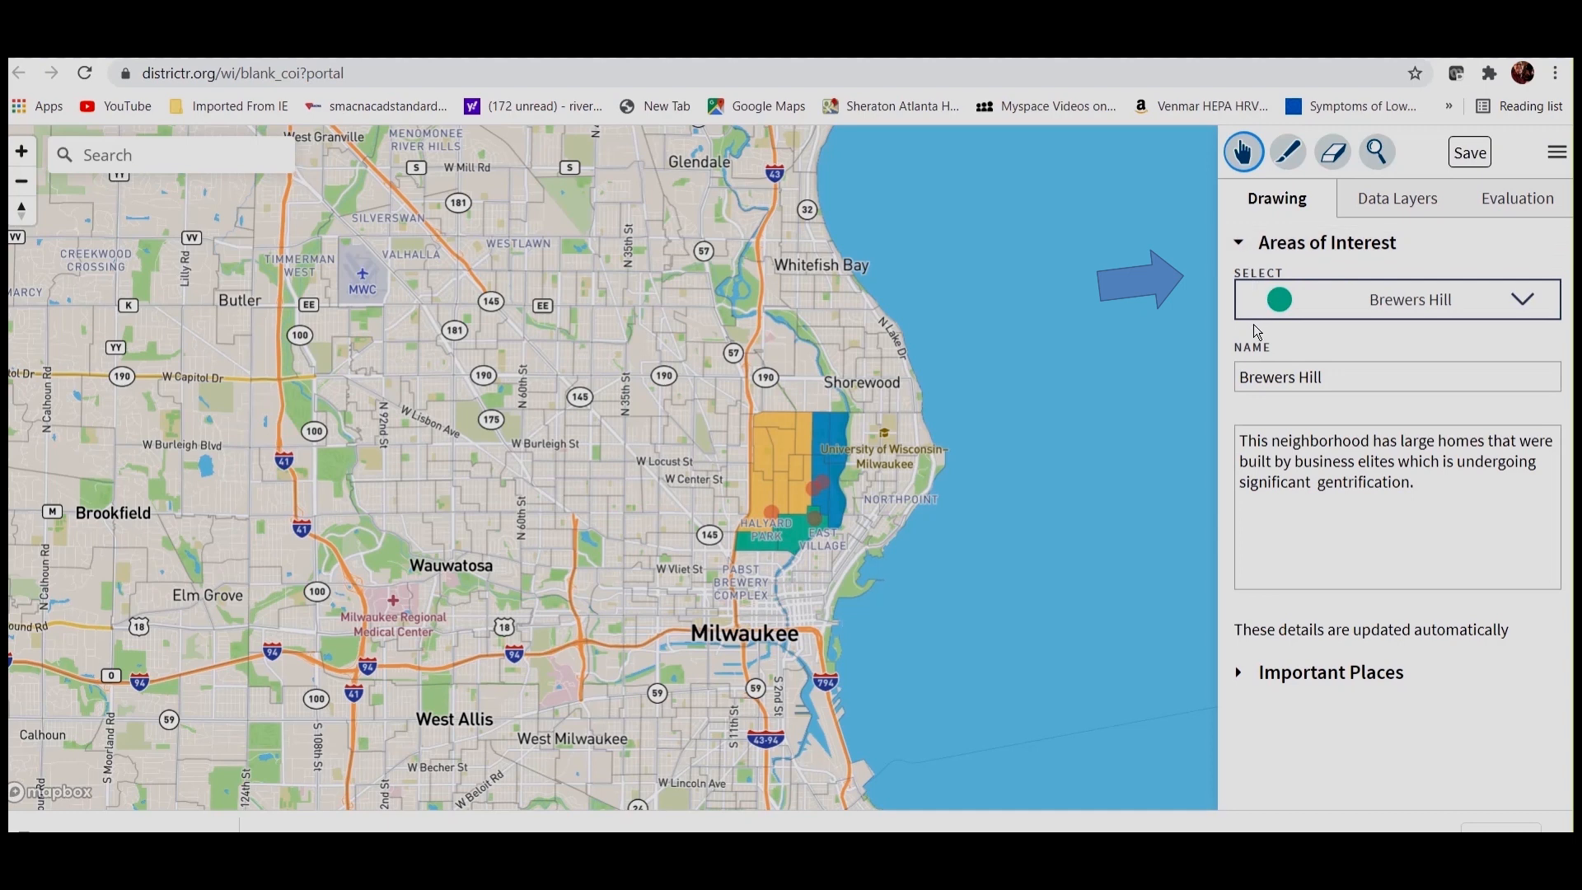
{"action": "left_click", "coordinate": [1521, 307]}
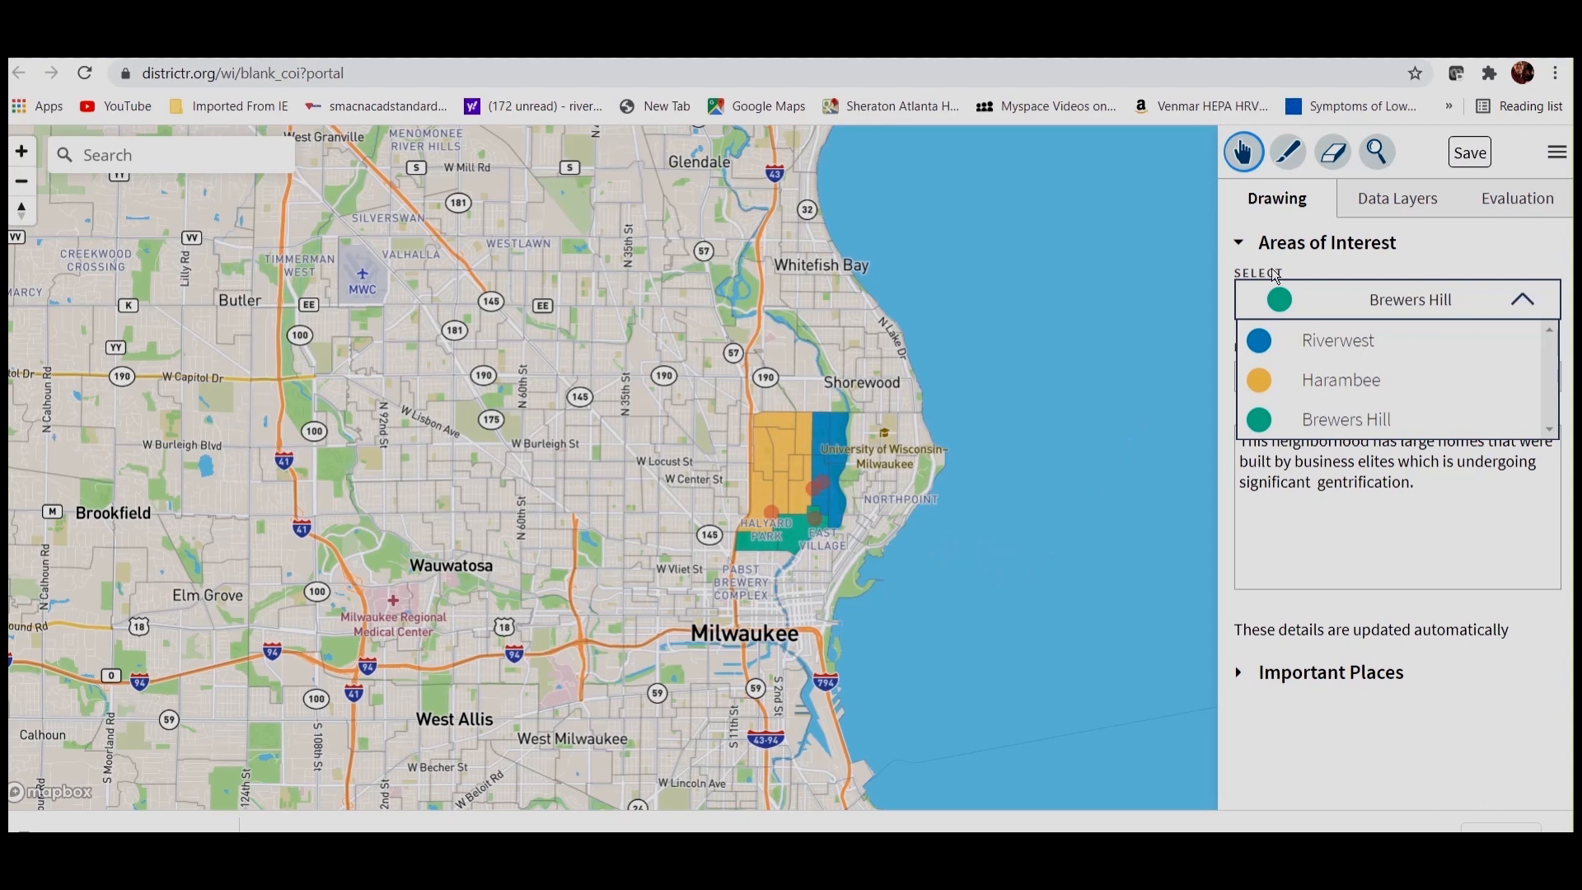
{"action": "left_click", "coordinate": [1243, 246]}
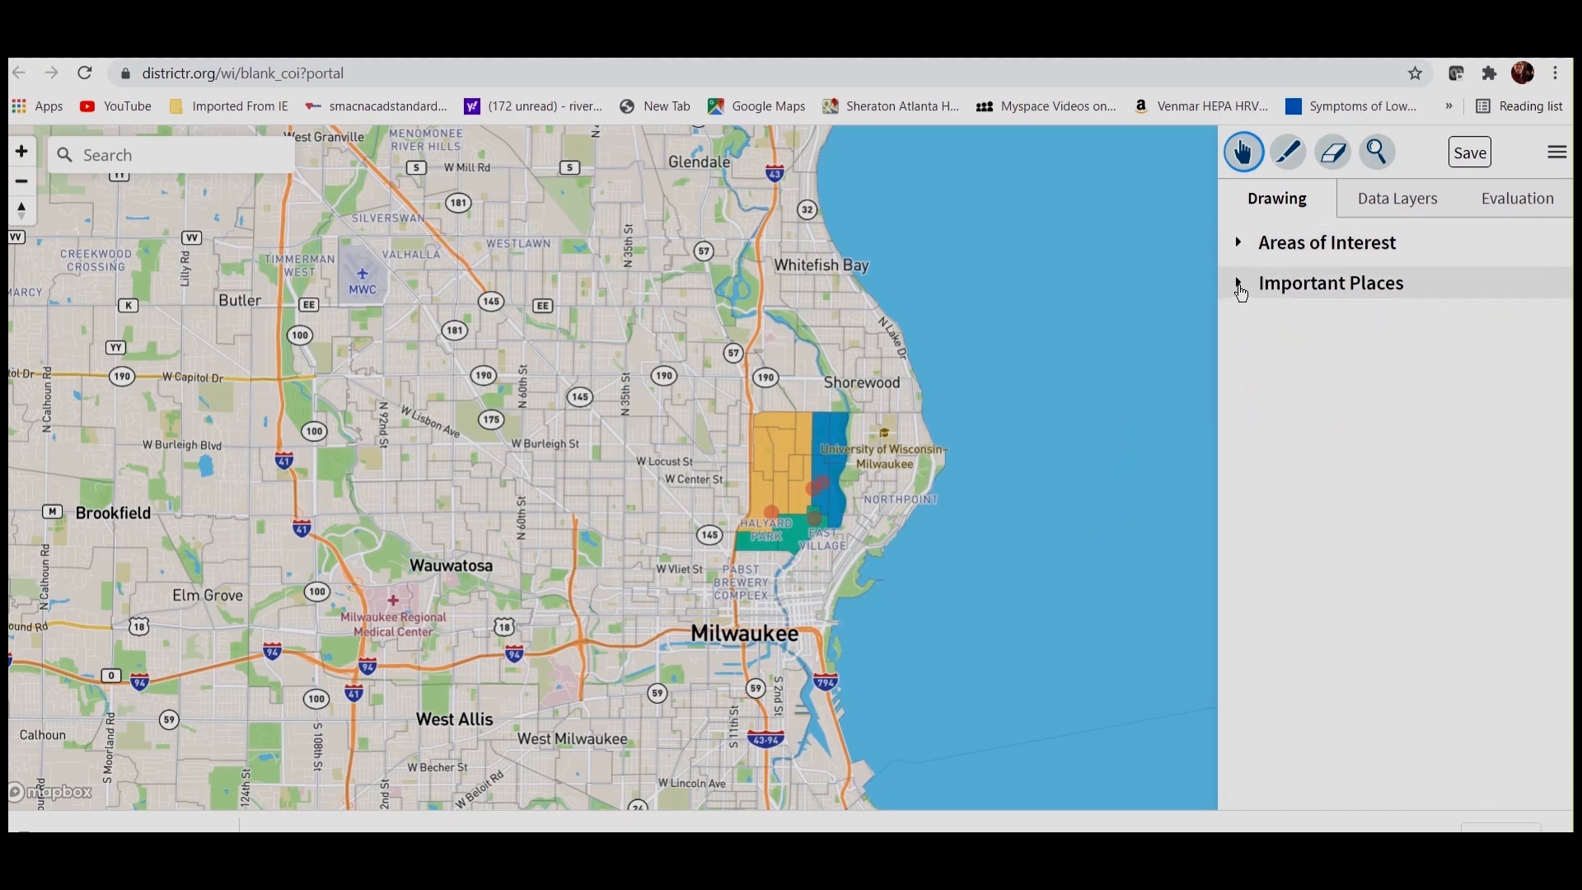
Show the Important Places details and examine the place marker in the blue Riverwest community.
{"action": "left_click", "coordinate": [1241, 290]}
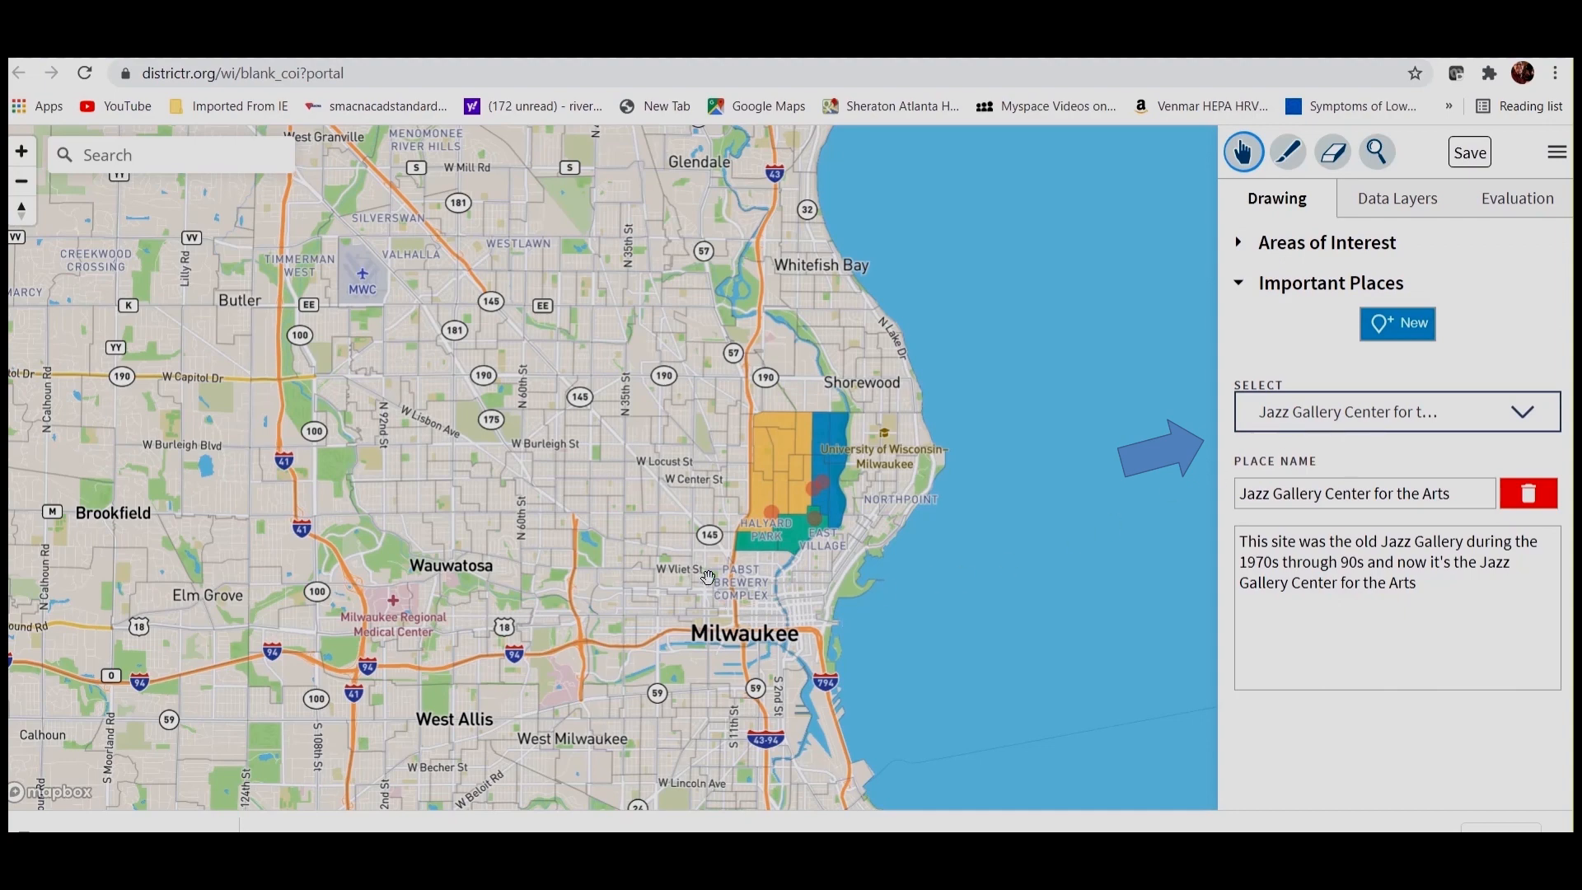
{"action": "scroll", "coordinate": [713, 566], "scroll_direction": "up", "scroll_amount": 3}
{"action": "scroll", "coordinate": [802, 599], "scroll_direction": "up", "scroll_amount": 3}
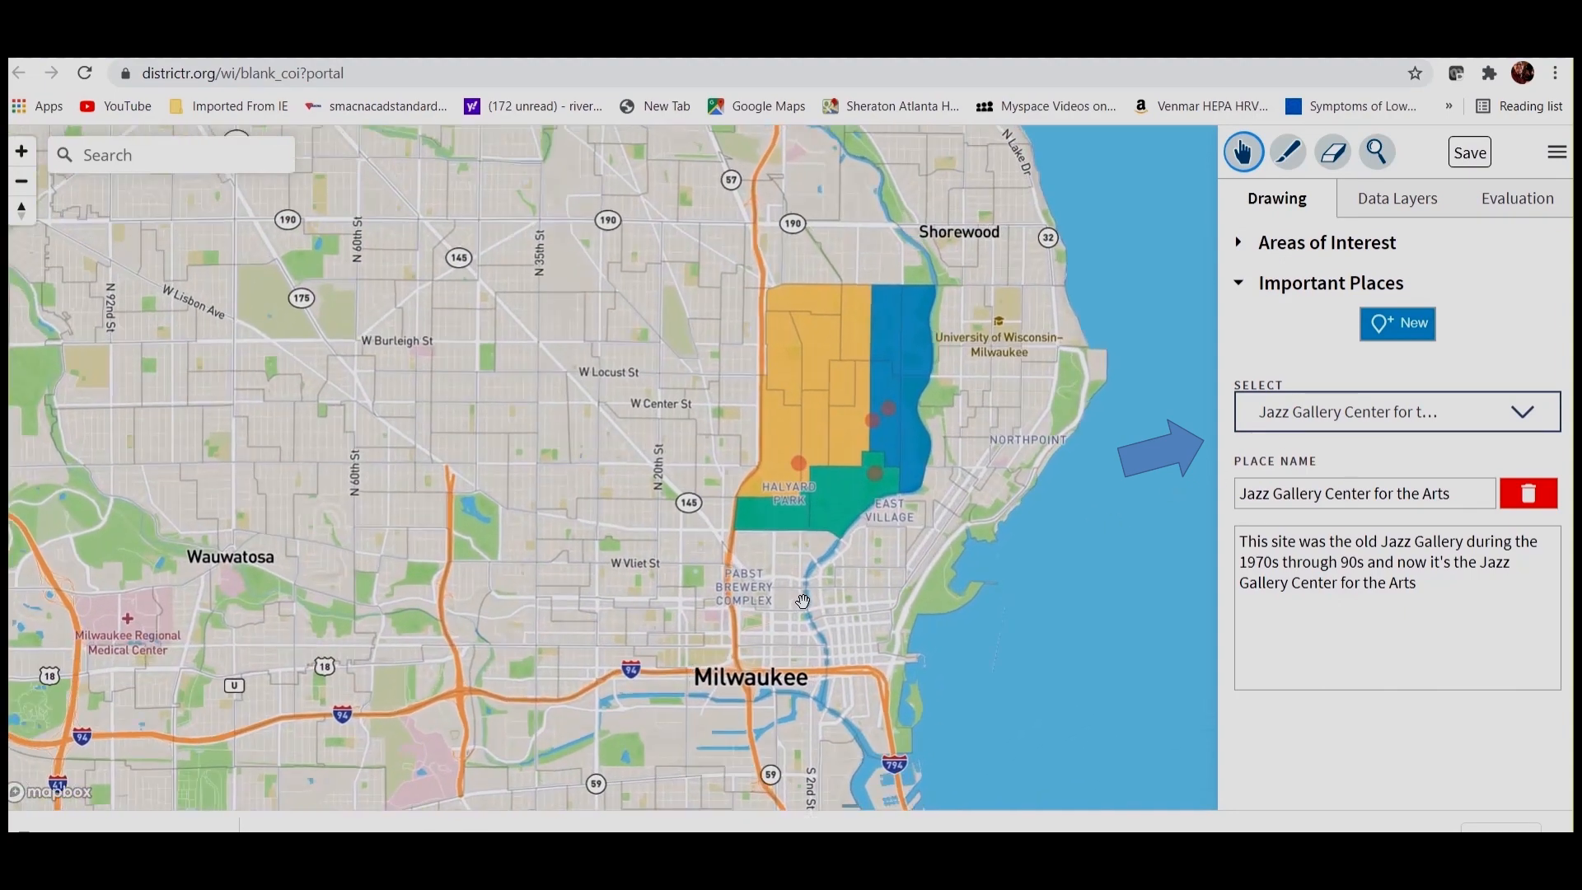
{"action": "left_click_drag", "start_coordinate": [774, 547], "coordinate": [675, 604]}
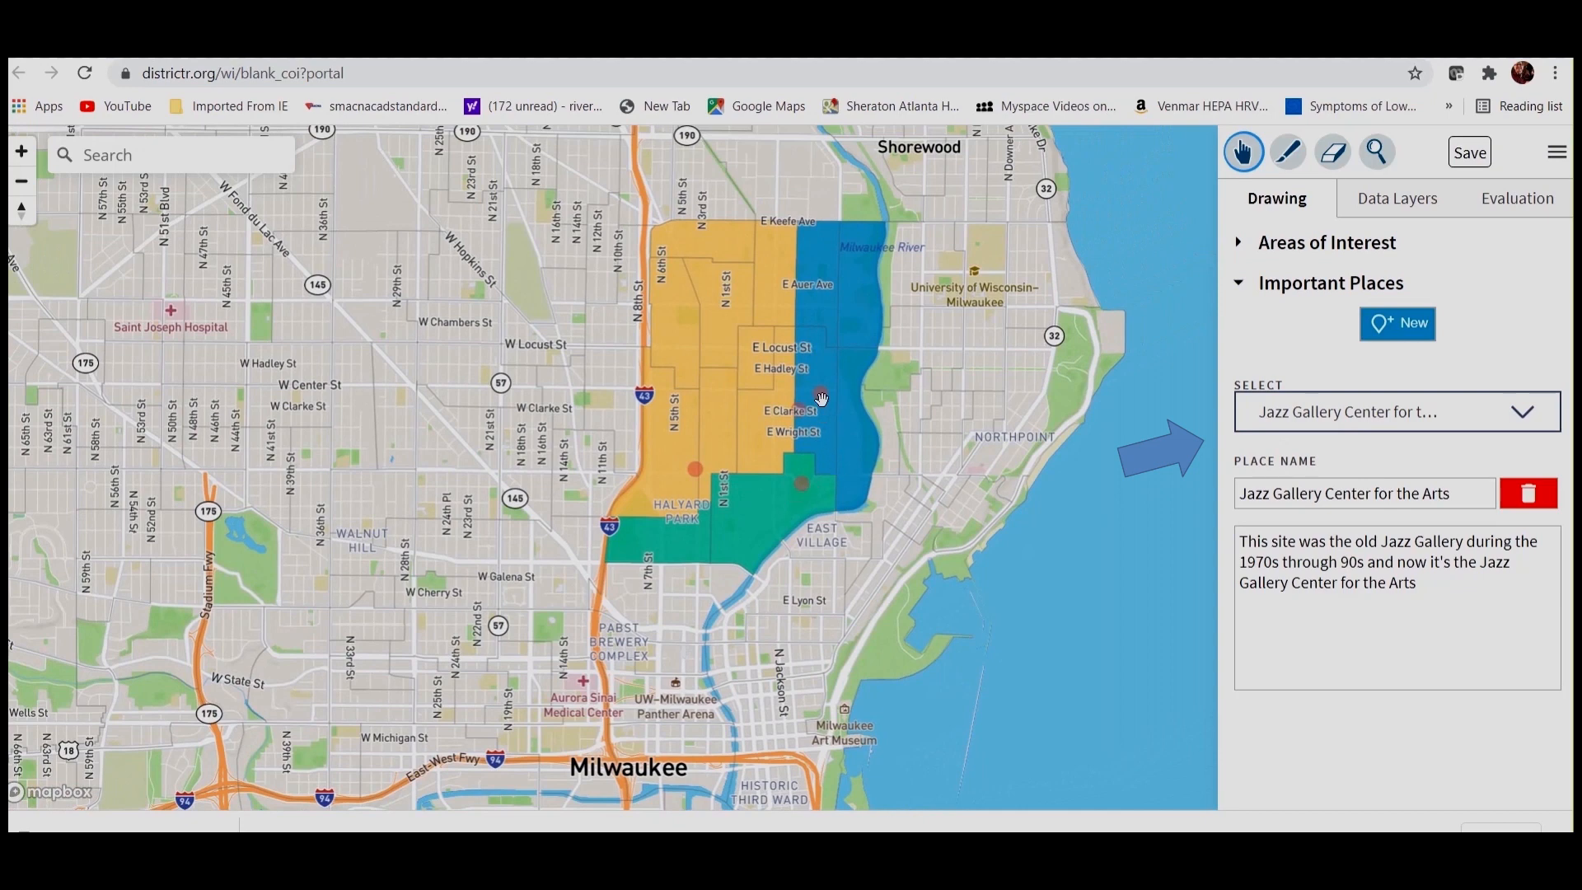
{"action": "mouse_move", "coordinate": [821, 397]}
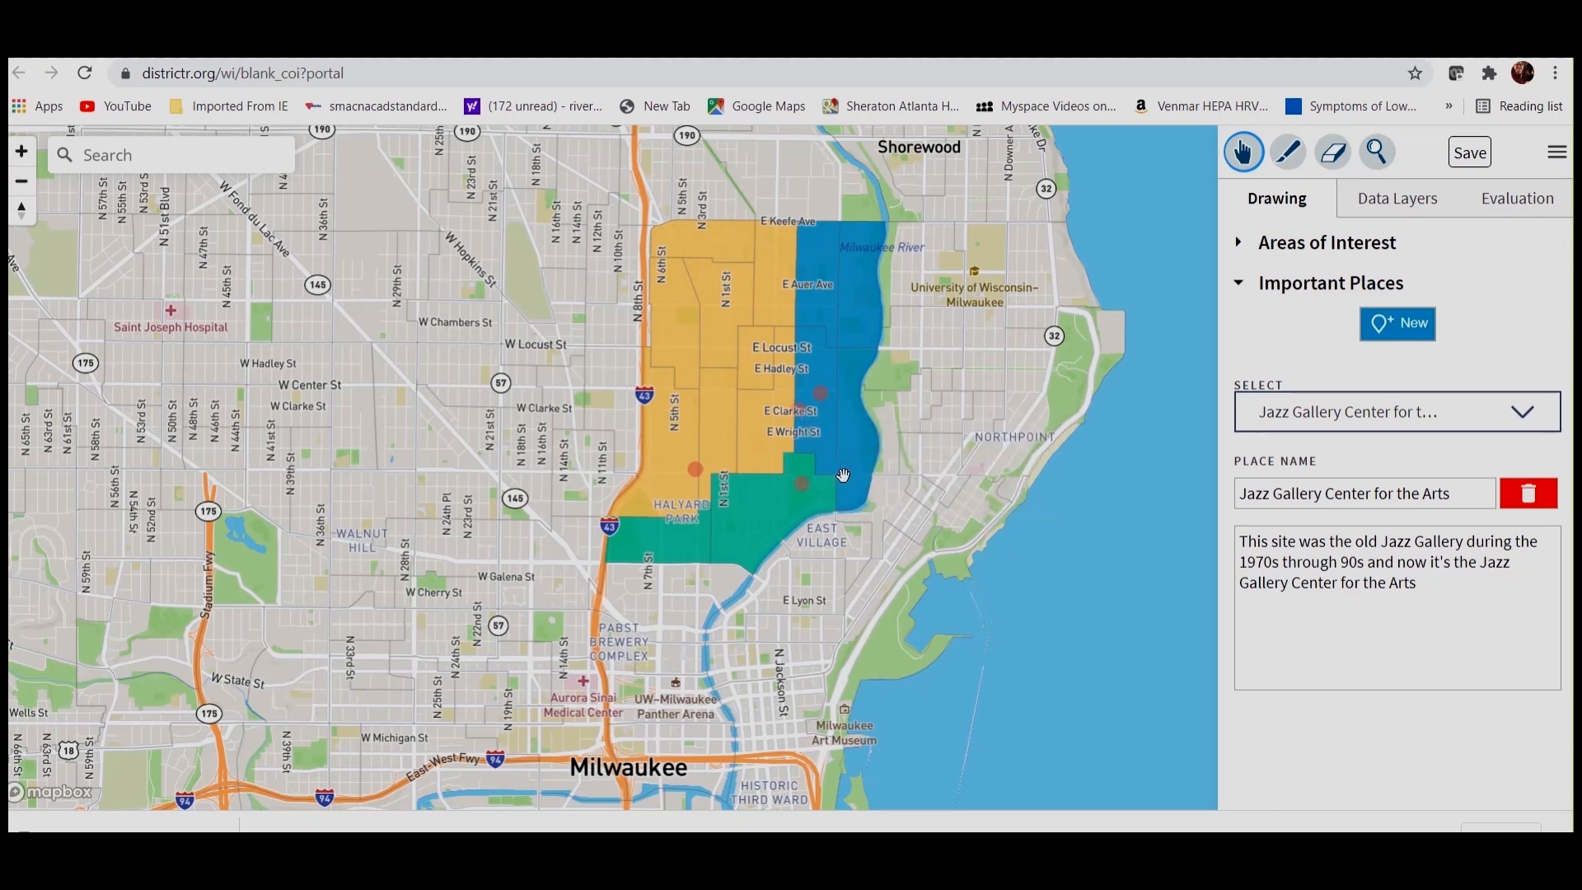
Examine the place marker in the green Brewers Hill community near E North Ave and its surrounding streets.
{"action": "mouse_move", "coordinate": [798, 484]}
{"action": "scroll", "coordinate": [870, 504], "scroll_direction": "up", "scroll_amount": 2}
{"action": "scroll", "coordinate": [868, 511], "scroll_direction": "up", "scroll_amount": 1}
{"action": "scroll", "coordinate": [843, 524], "scroll_direction": "up", "scroll_amount": 3}
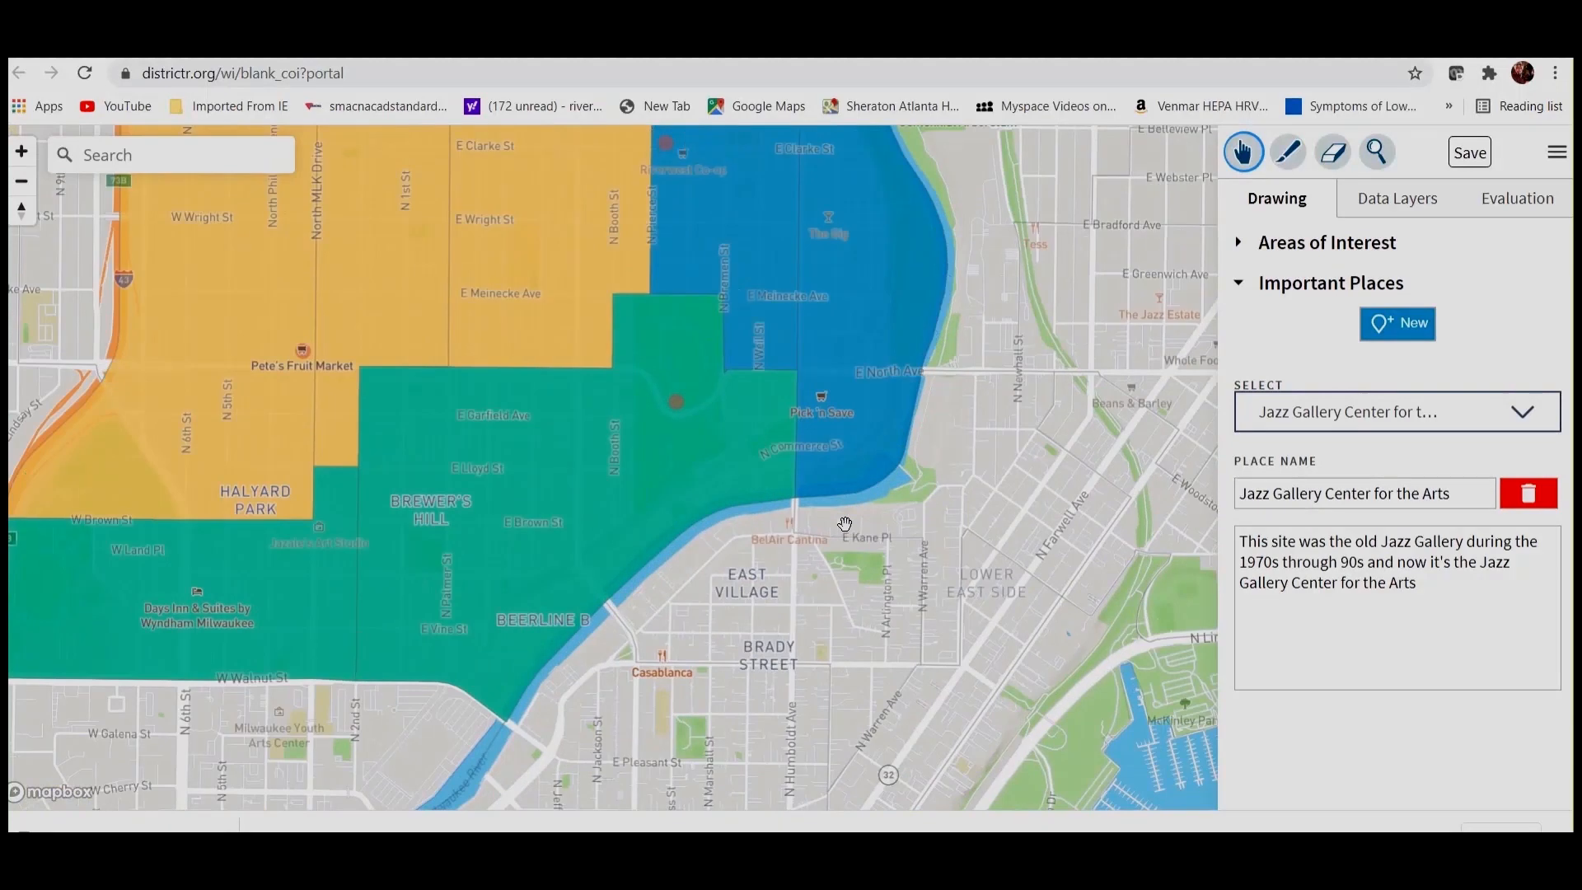
{"action": "left_click_drag", "start_coordinate": [690, 407], "coordinate": [664, 580]}
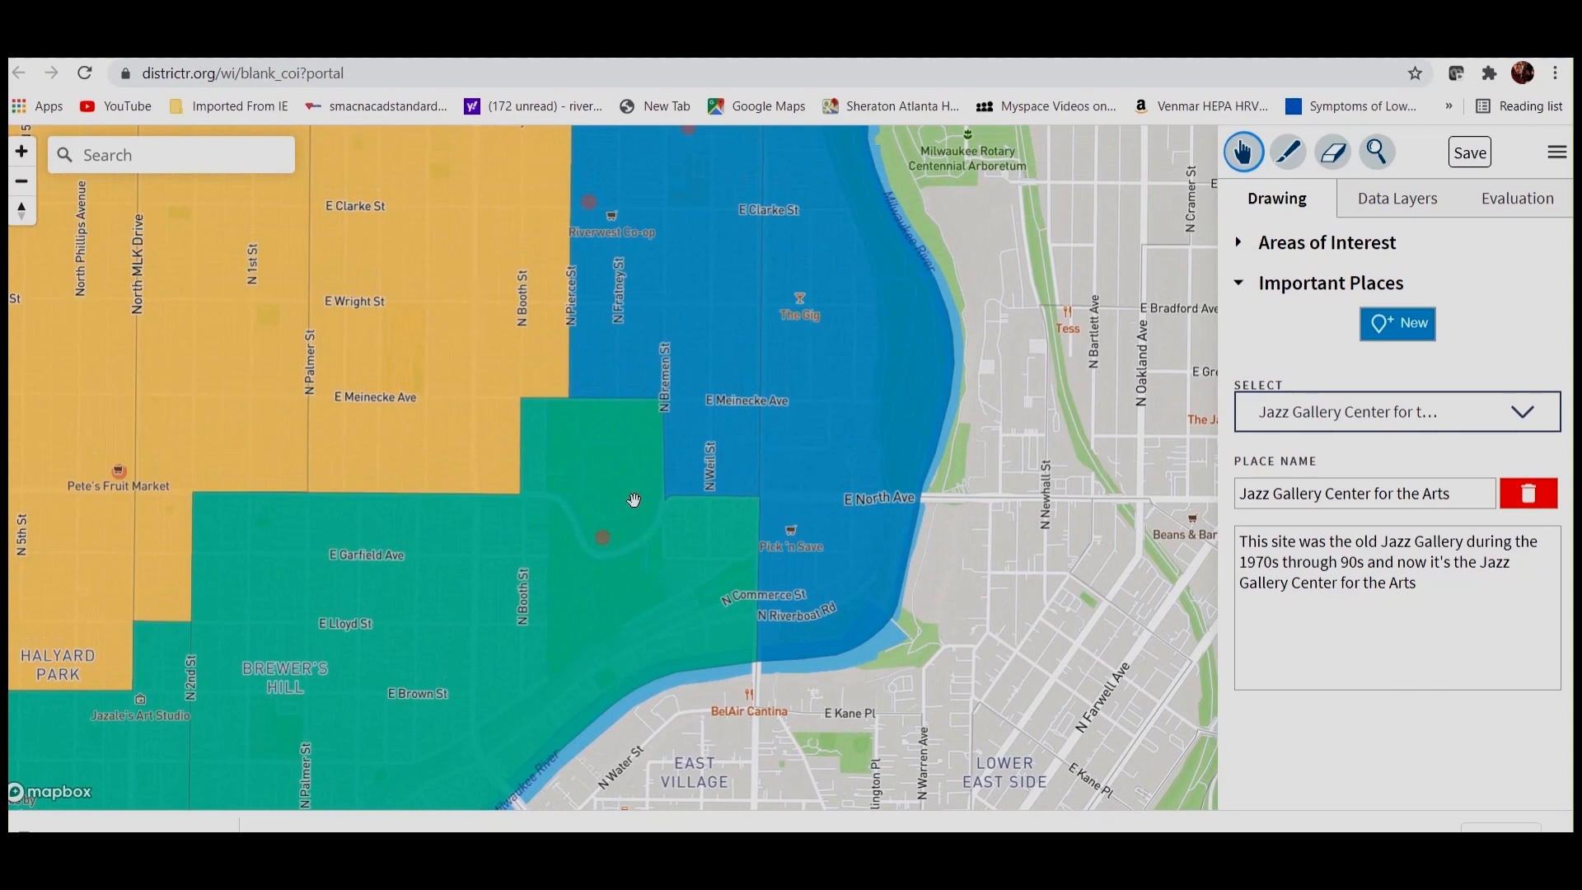
{"action": "mouse_move", "coordinate": [987, 568]}
{"action": "left_mouse_down"}
{"action": "mouse_move", "coordinate": [398, 537]}
{"action": "mouse_move", "coordinate": [1000, 578]}
{"action": "left_mouse_up"}
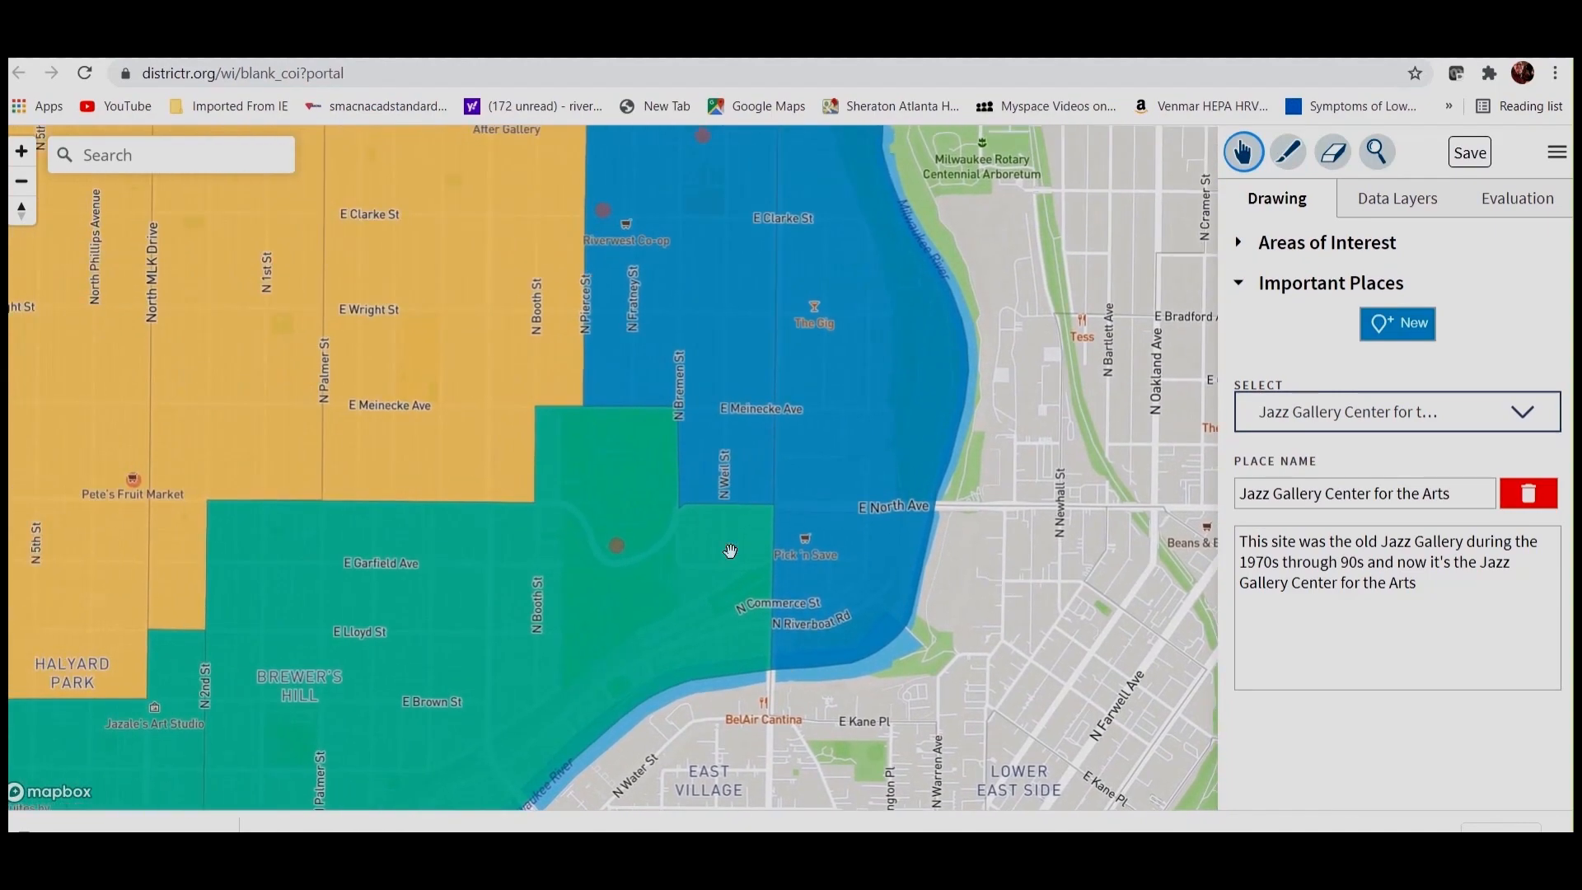
{"action": "scroll", "coordinate": [714, 537], "scroll_direction": "down", "scroll_amount": 1}
{"action": "scroll", "coordinate": [720, 540], "scroll_direction": "down", "scroll_amount": 3}
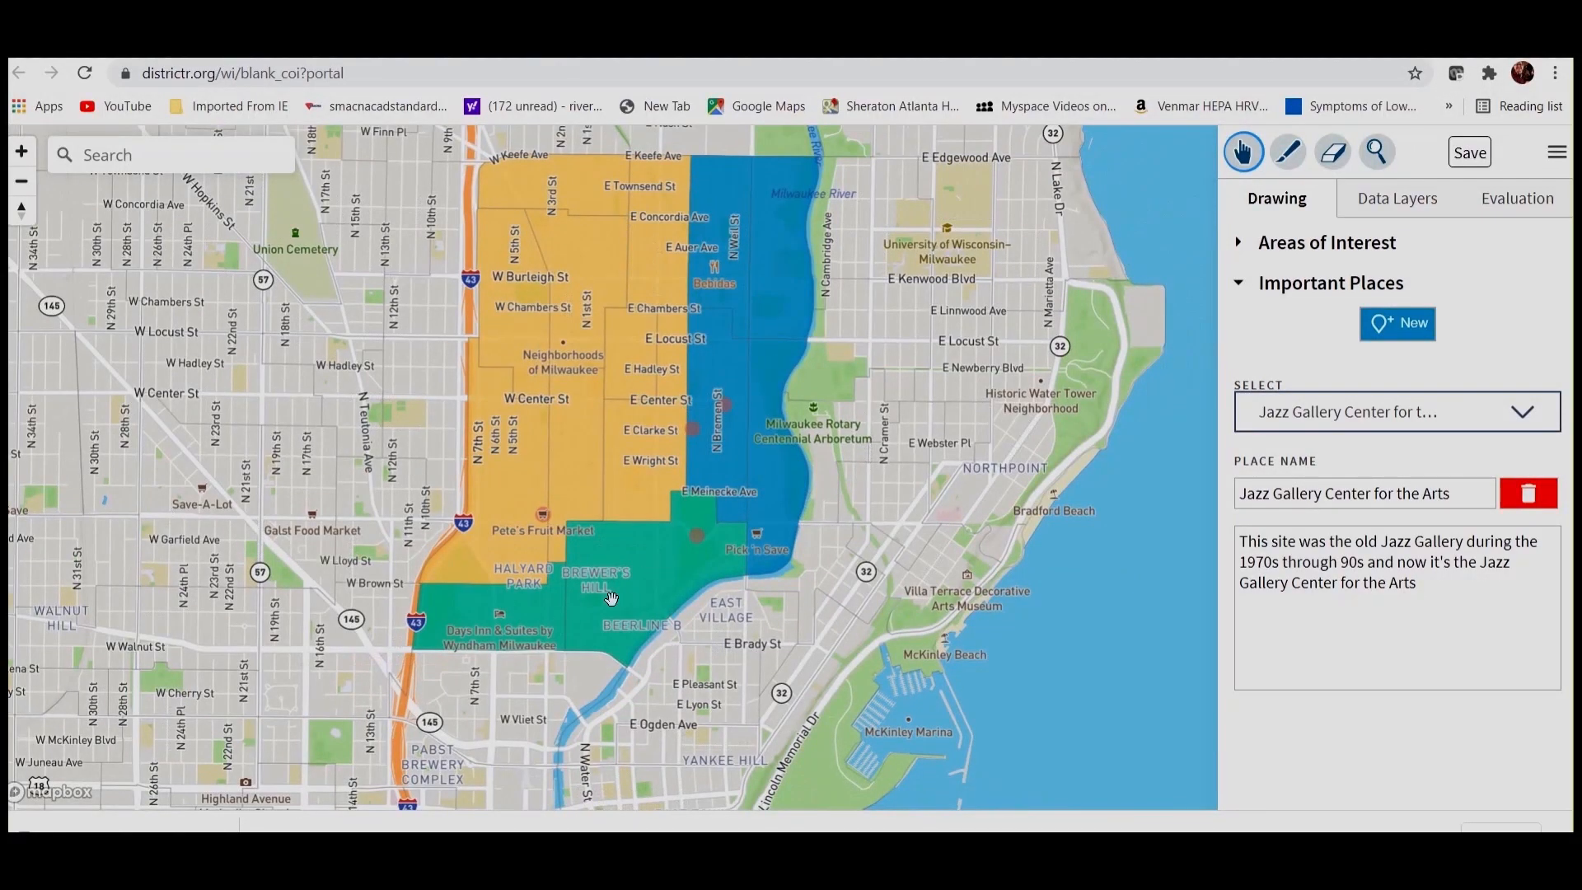
Examine the border between Brewers Hill and Harambee and the place marker at Pete's Fruit Market.
{"action": "scroll", "coordinate": [667, 567], "scroll_direction": "up", "scroll_amount": 3}
{"action": "scroll", "coordinate": [668, 567], "scroll_direction": "up", "scroll_amount": 3}
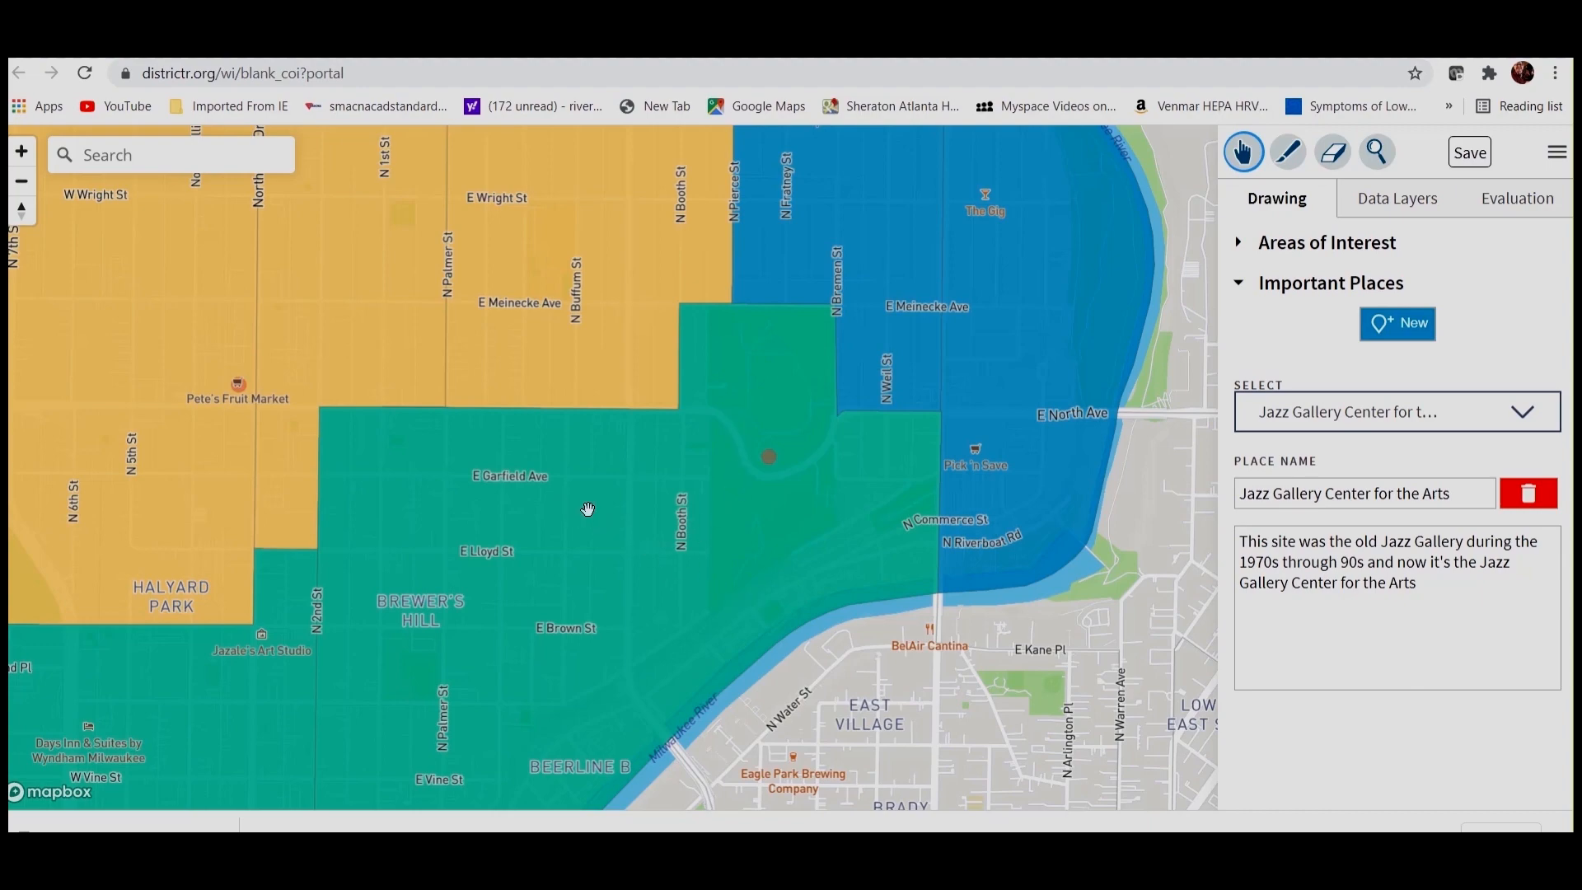
{"action": "scroll", "coordinate": [574, 512], "scroll_direction": "down", "scroll_amount": 1}
{"action": "scroll", "coordinate": [575, 512], "scroll_direction": "down", "scroll_amount": 1}
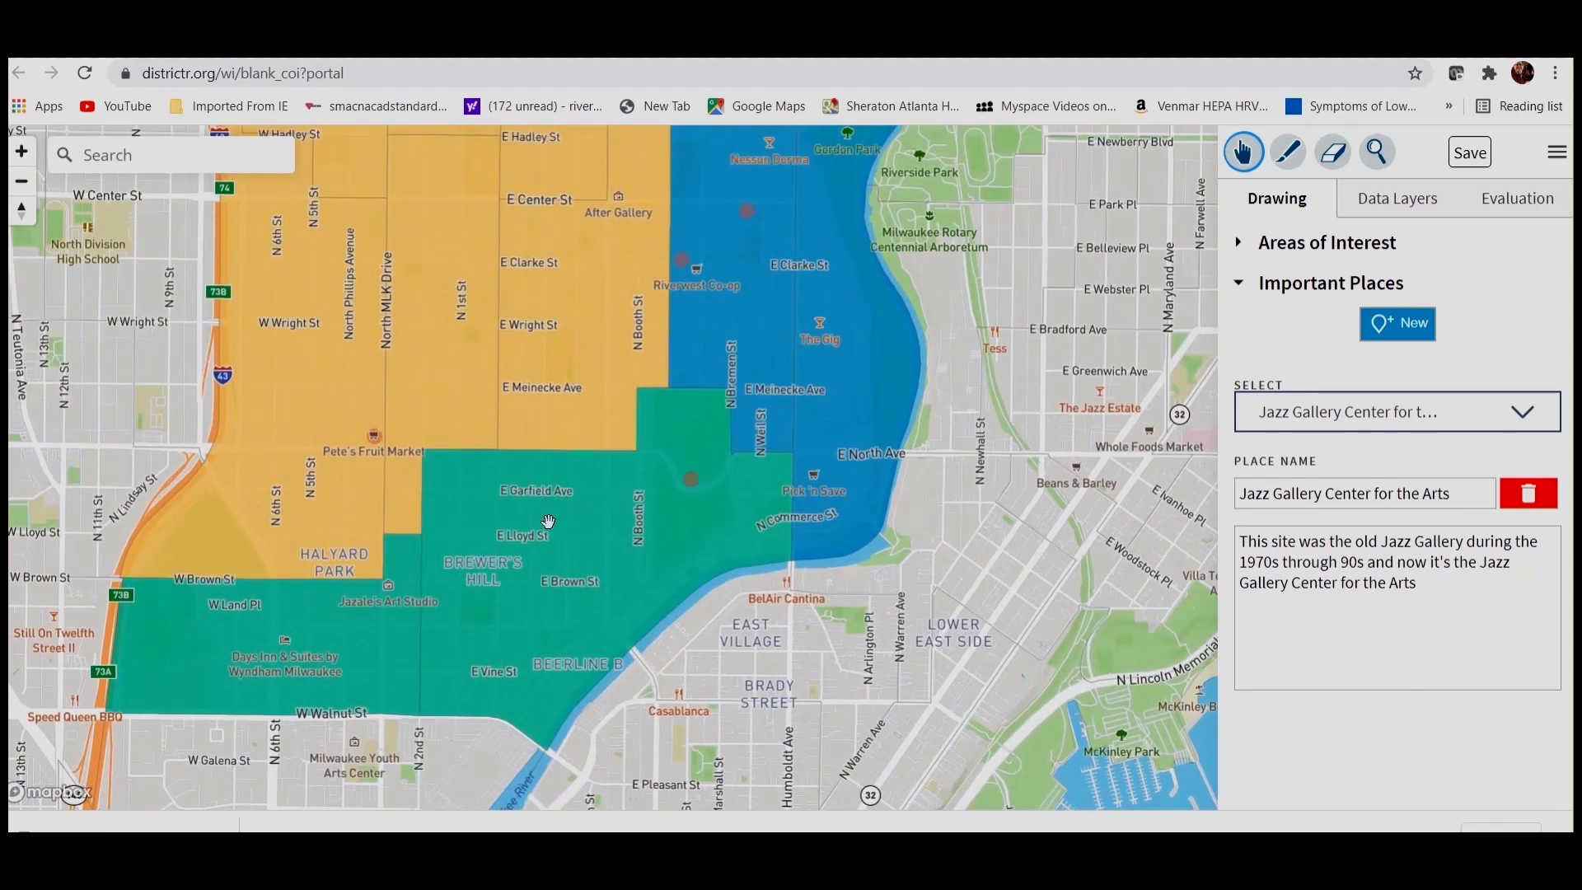
{"action": "scroll", "coordinate": [539, 514], "scroll_direction": "down", "scroll_amount": 1}
{"action": "mouse_move", "coordinate": [467, 473]}
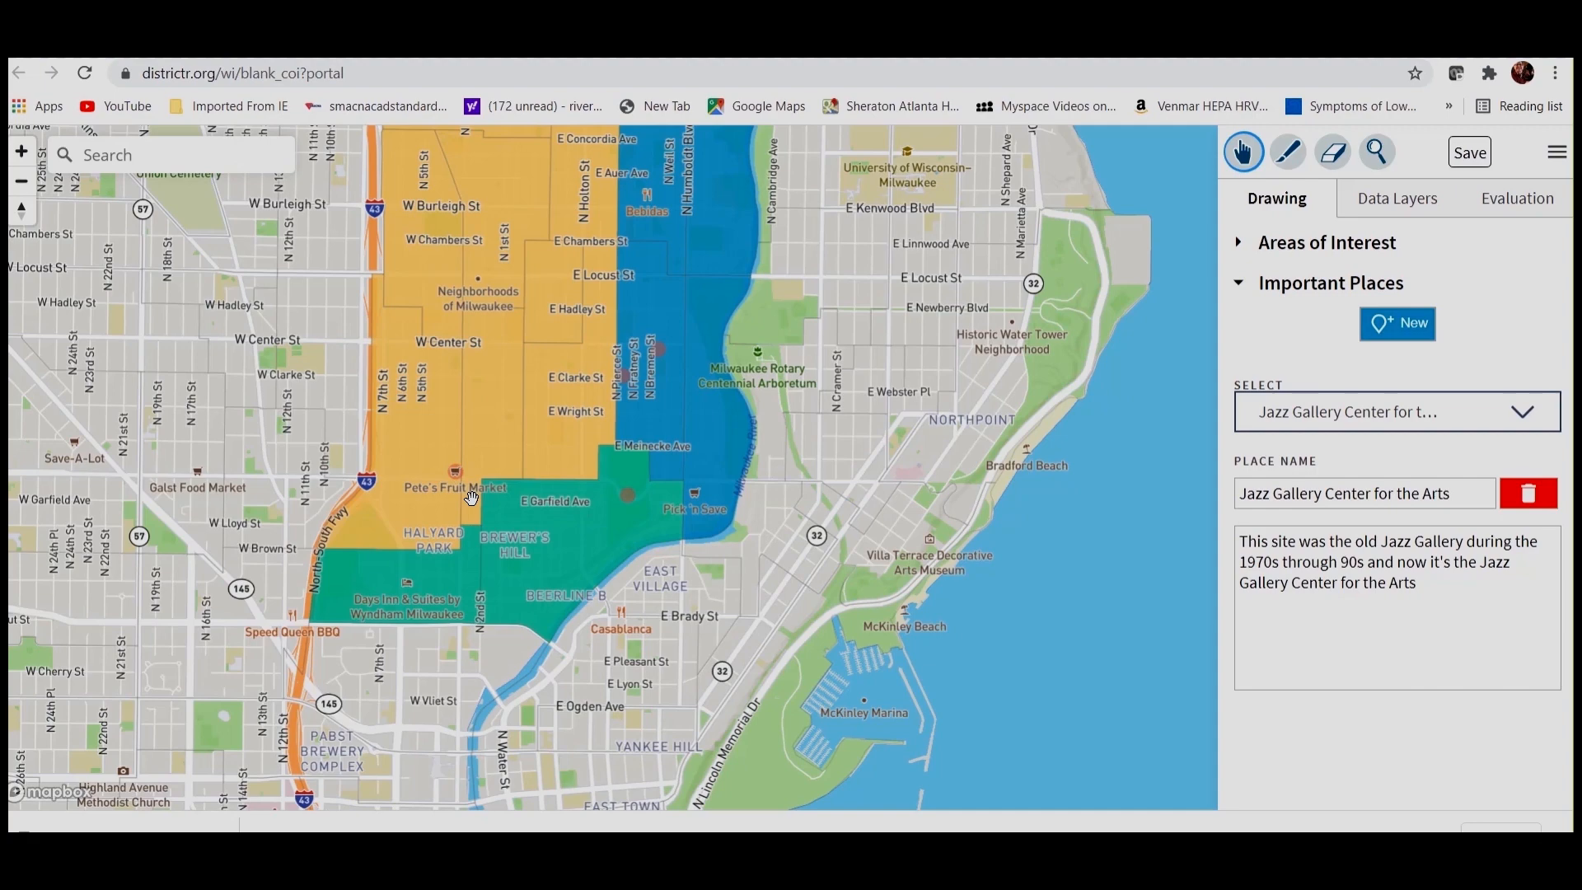
{"action": "scroll", "coordinate": [494, 502], "scroll_direction": "down", "scroll_amount": 1}
{"action": "scroll", "coordinate": [494, 502], "scroll_direction": "down", "scroll_amount": 3}
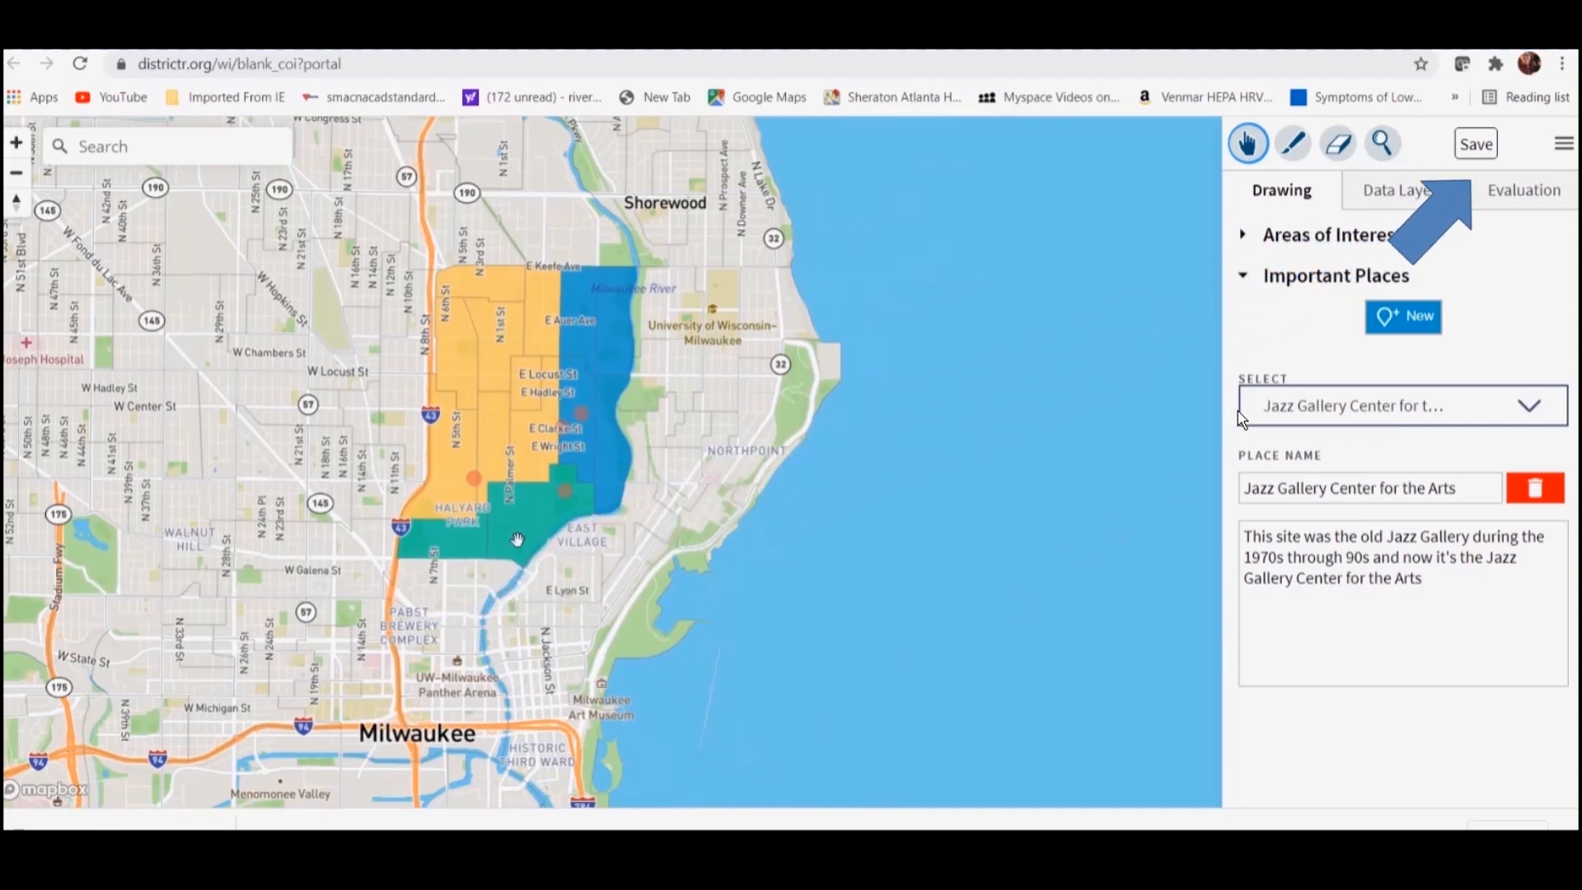
Save the Milwaukee community plan and proceed to submit the map to the public comment portal.
{"action": "left_click", "coordinate": [1472, 148]}
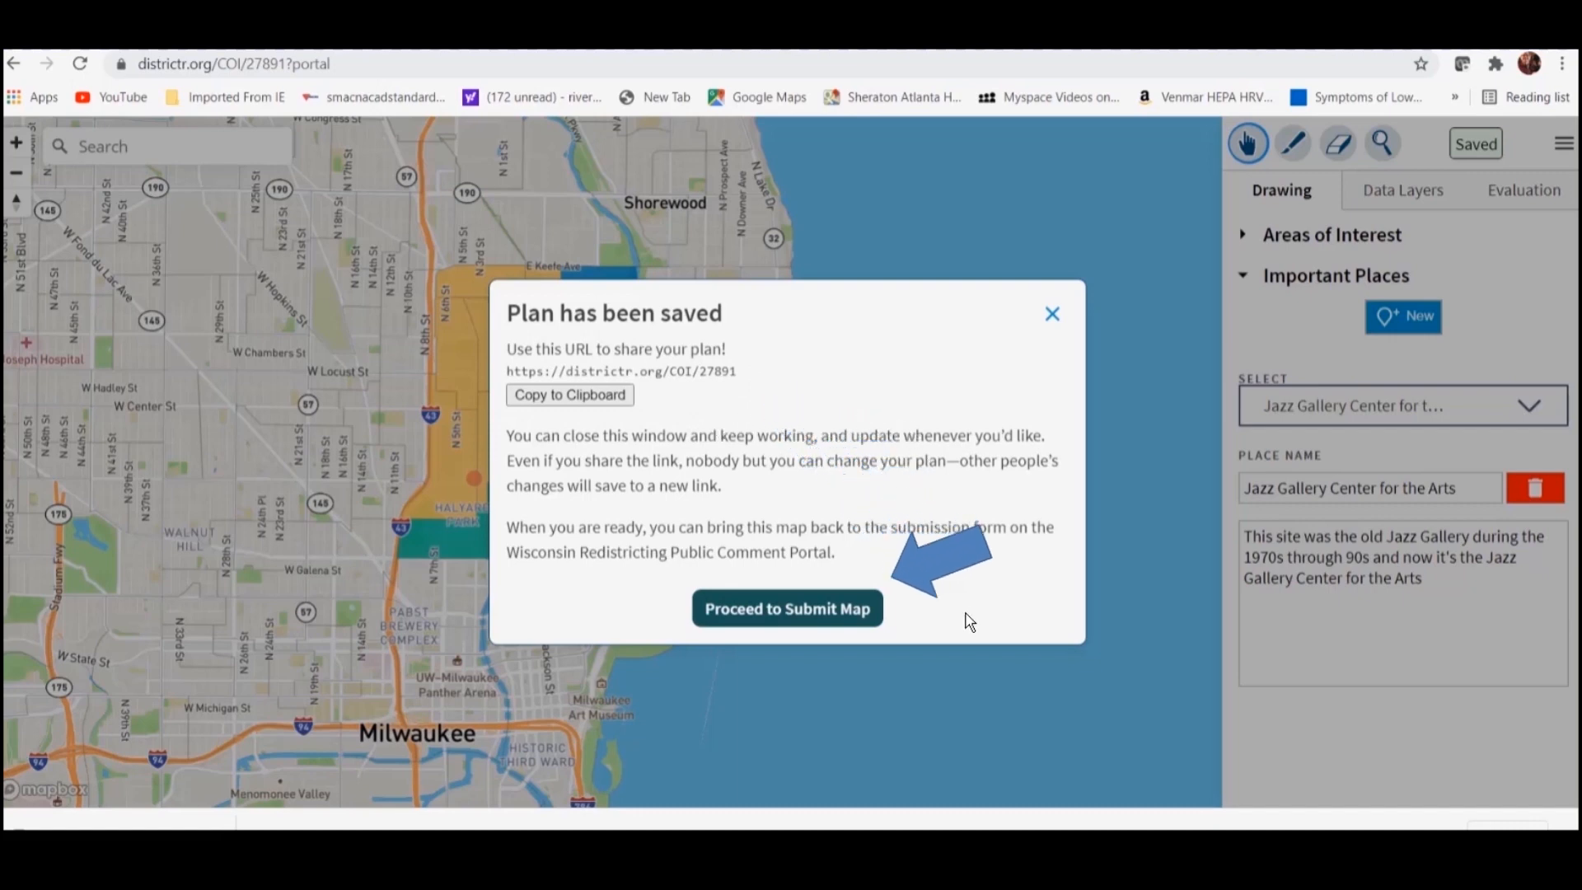
{"action": "left_click", "coordinate": [768, 614]}
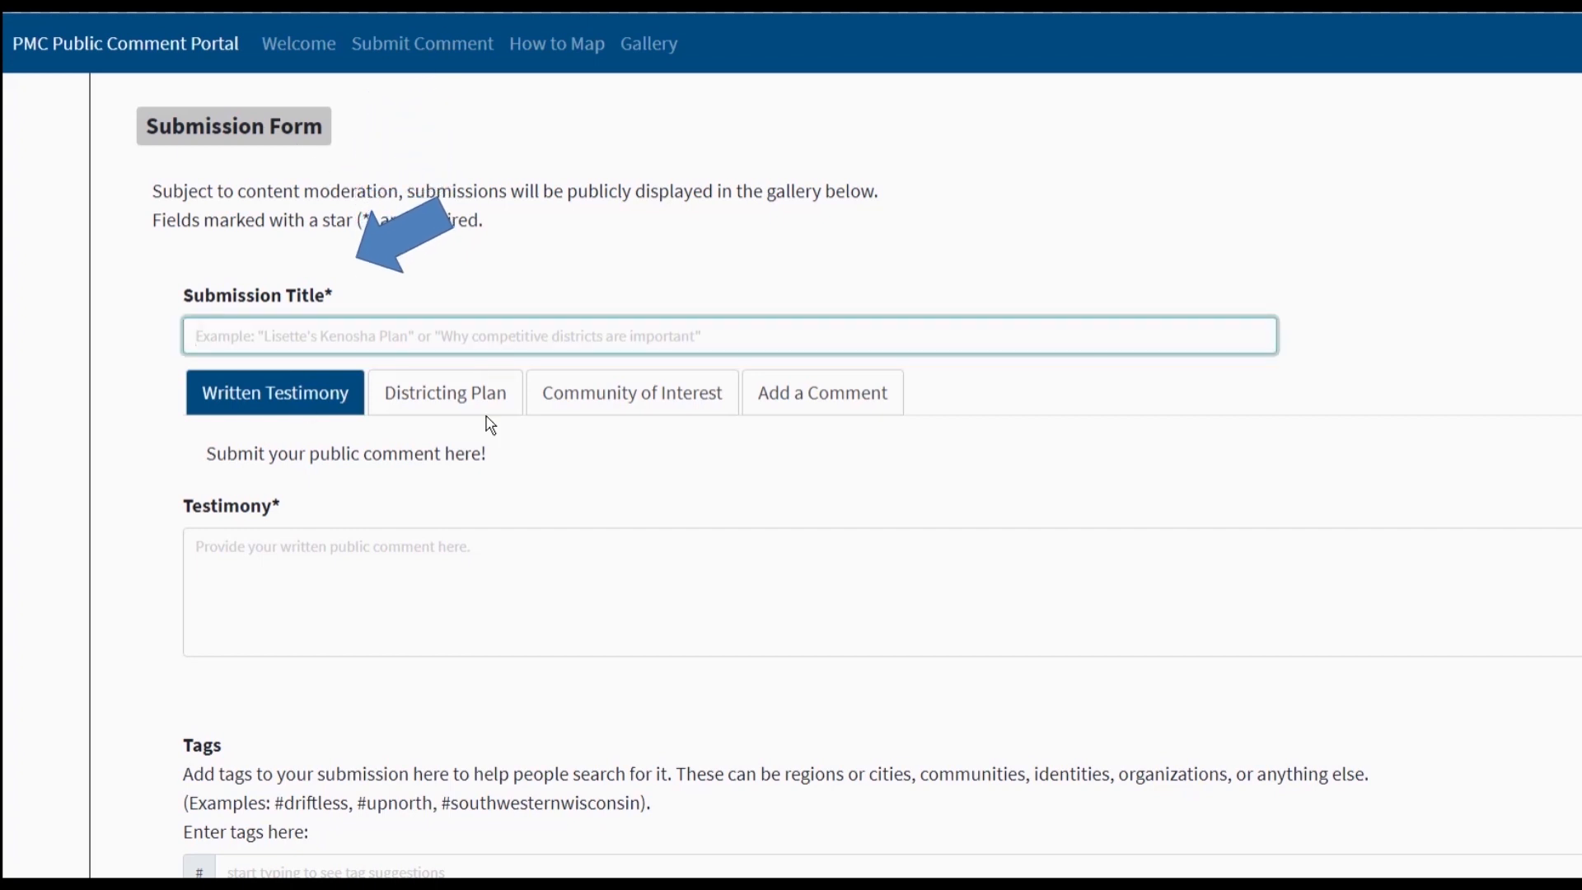
Title the submission "Milwaukee Neighborhoods - Three Make One" and choose Community of Interest as its type.
{"action": "type", "text": "Milwaukee"}
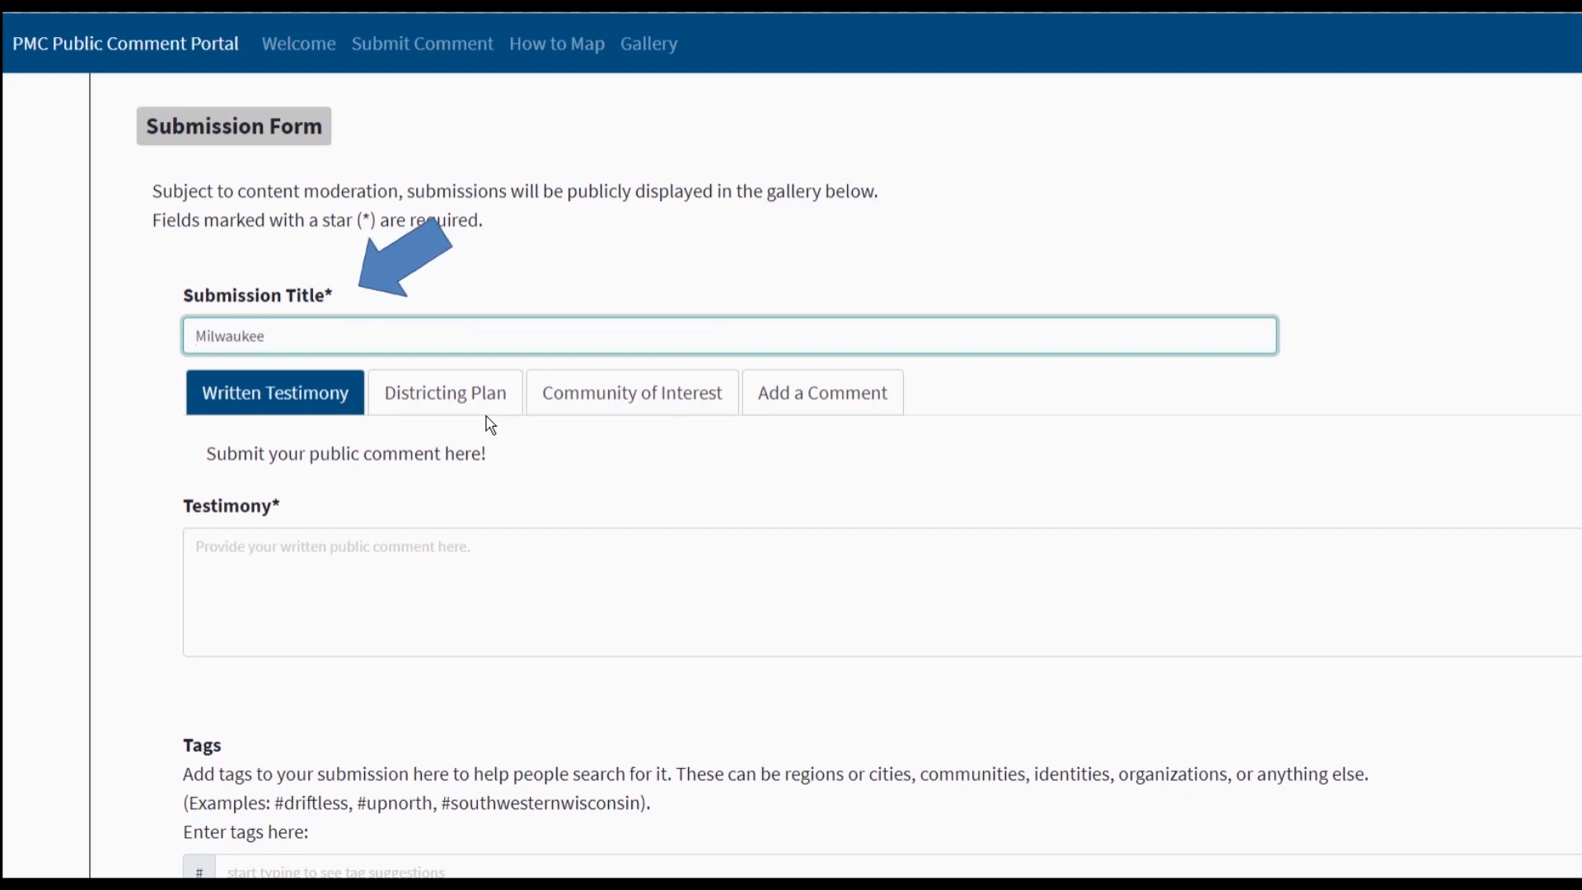
{"action": "type", "text": "Neighborhoods - Three"}
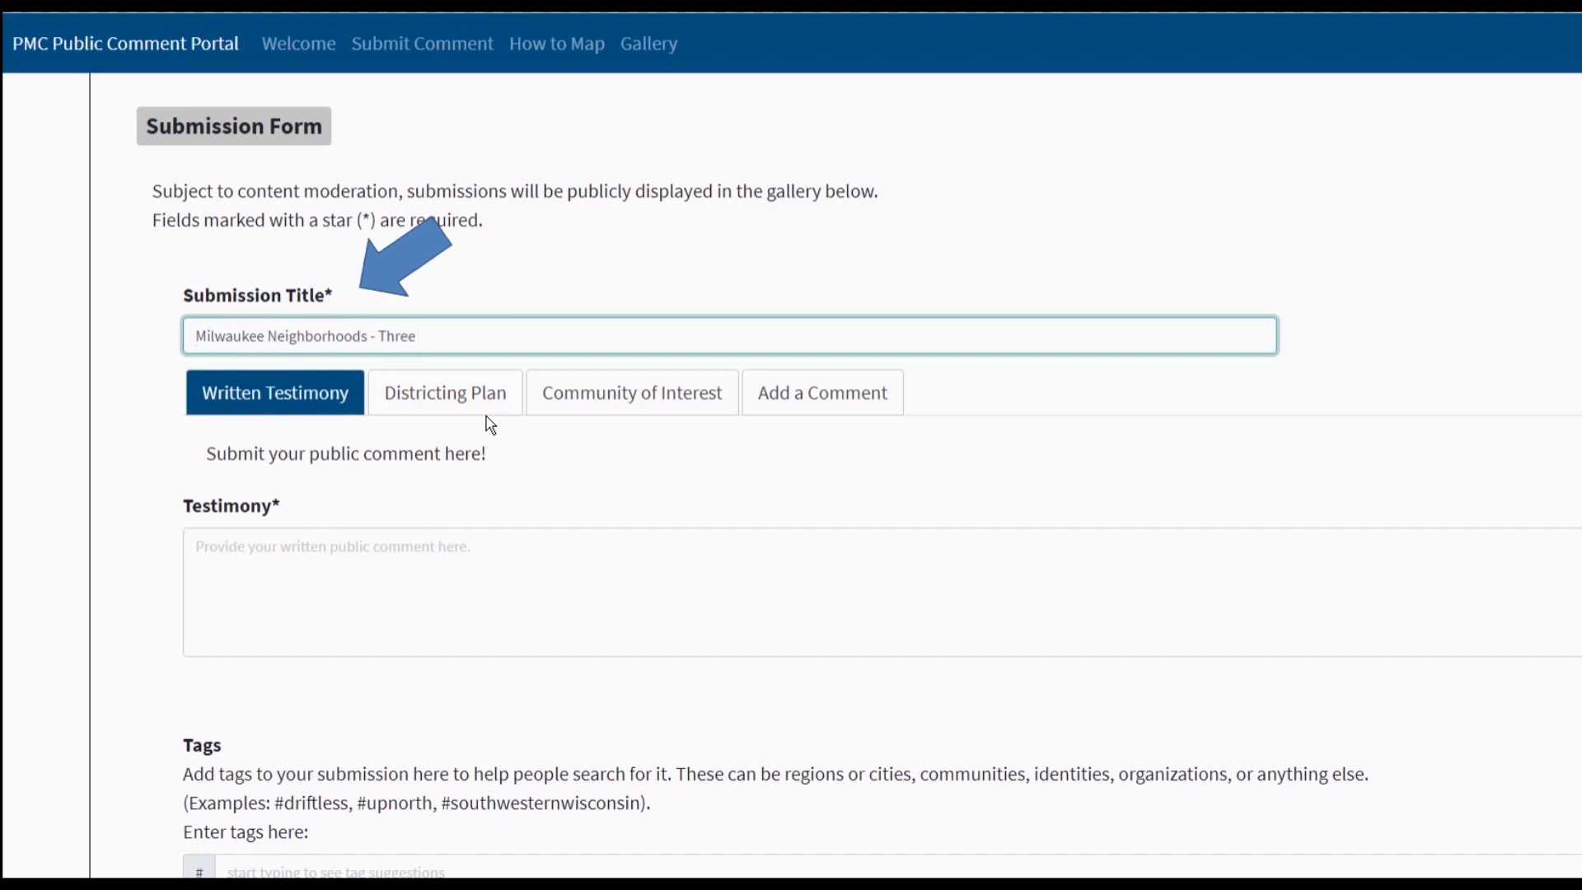
{"action": "type", "text": " Maeke ON"}
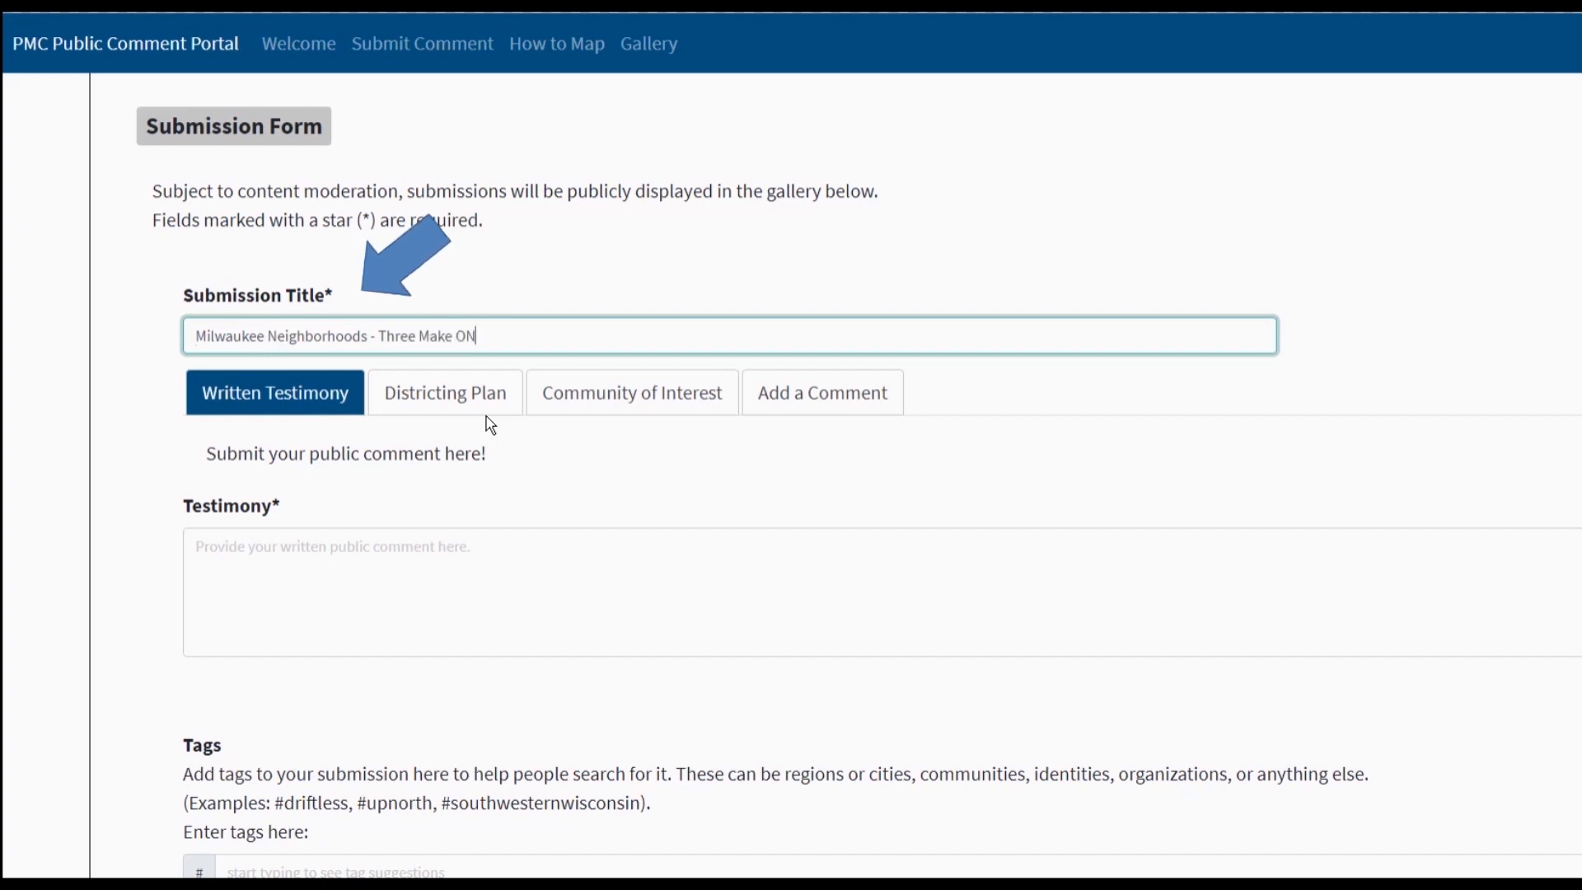
{"action": "type", "text": "e"}
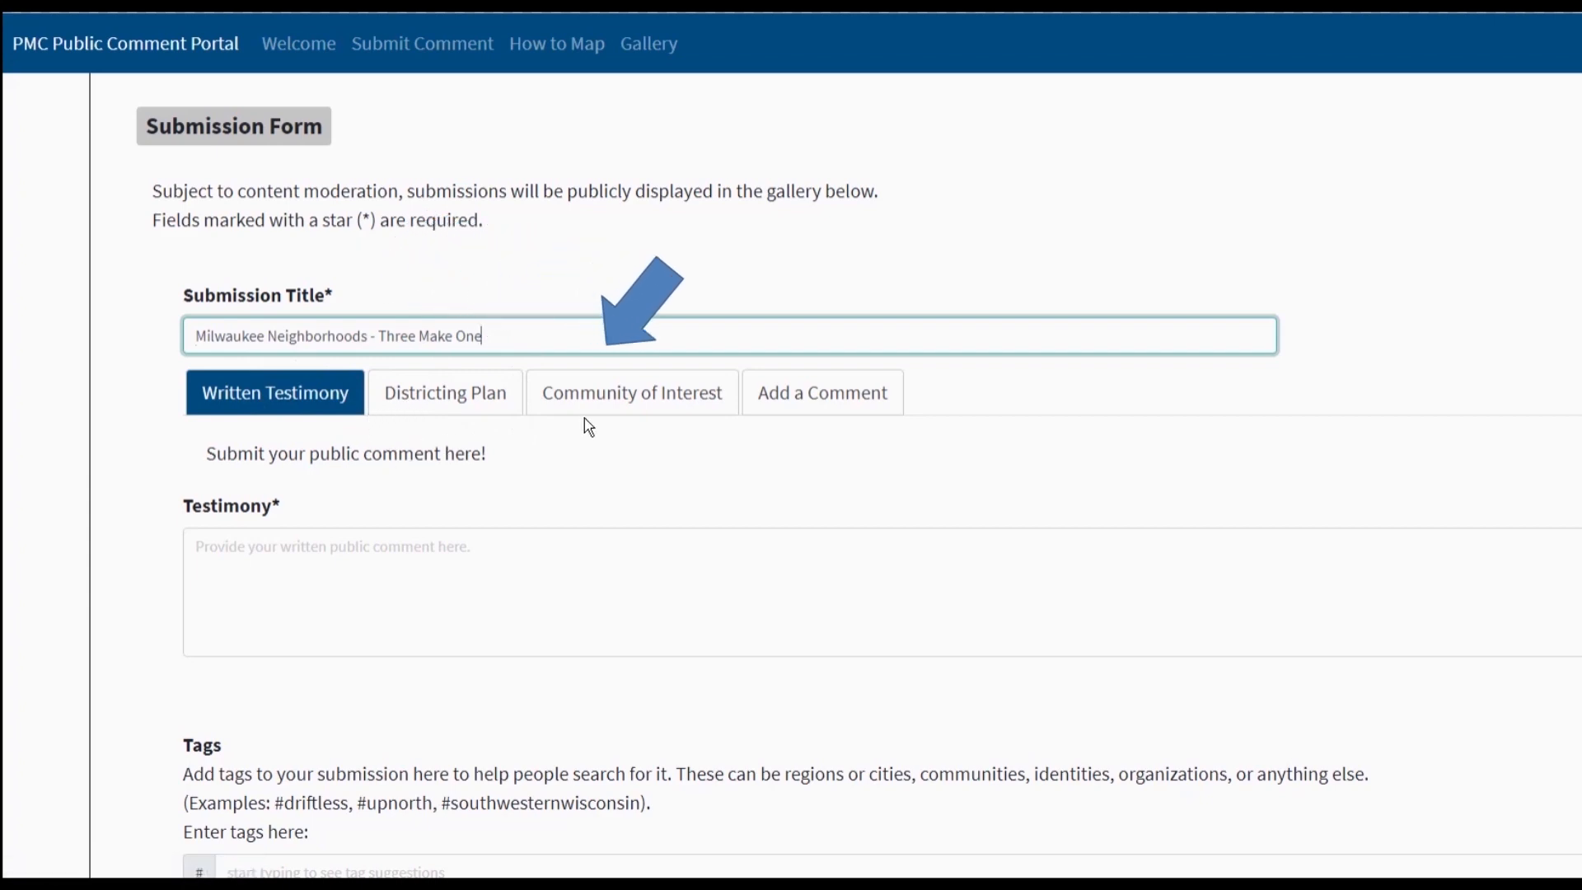
{"action": "left_click", "coordinate": [660, 404]}
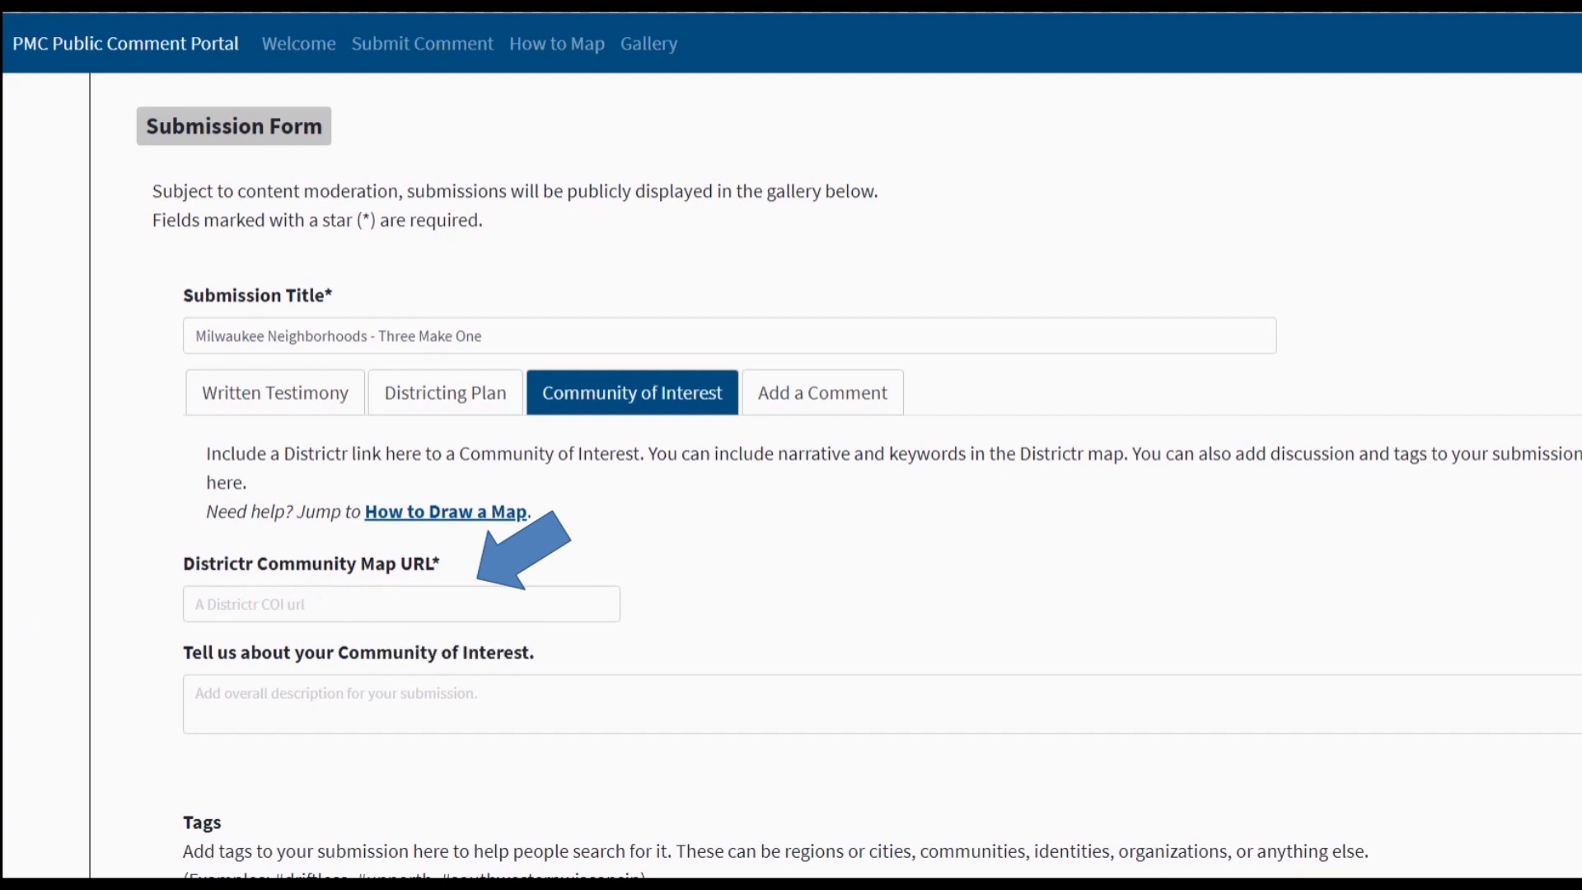
{"action": "left_click", "coordinate": [217, 602]}
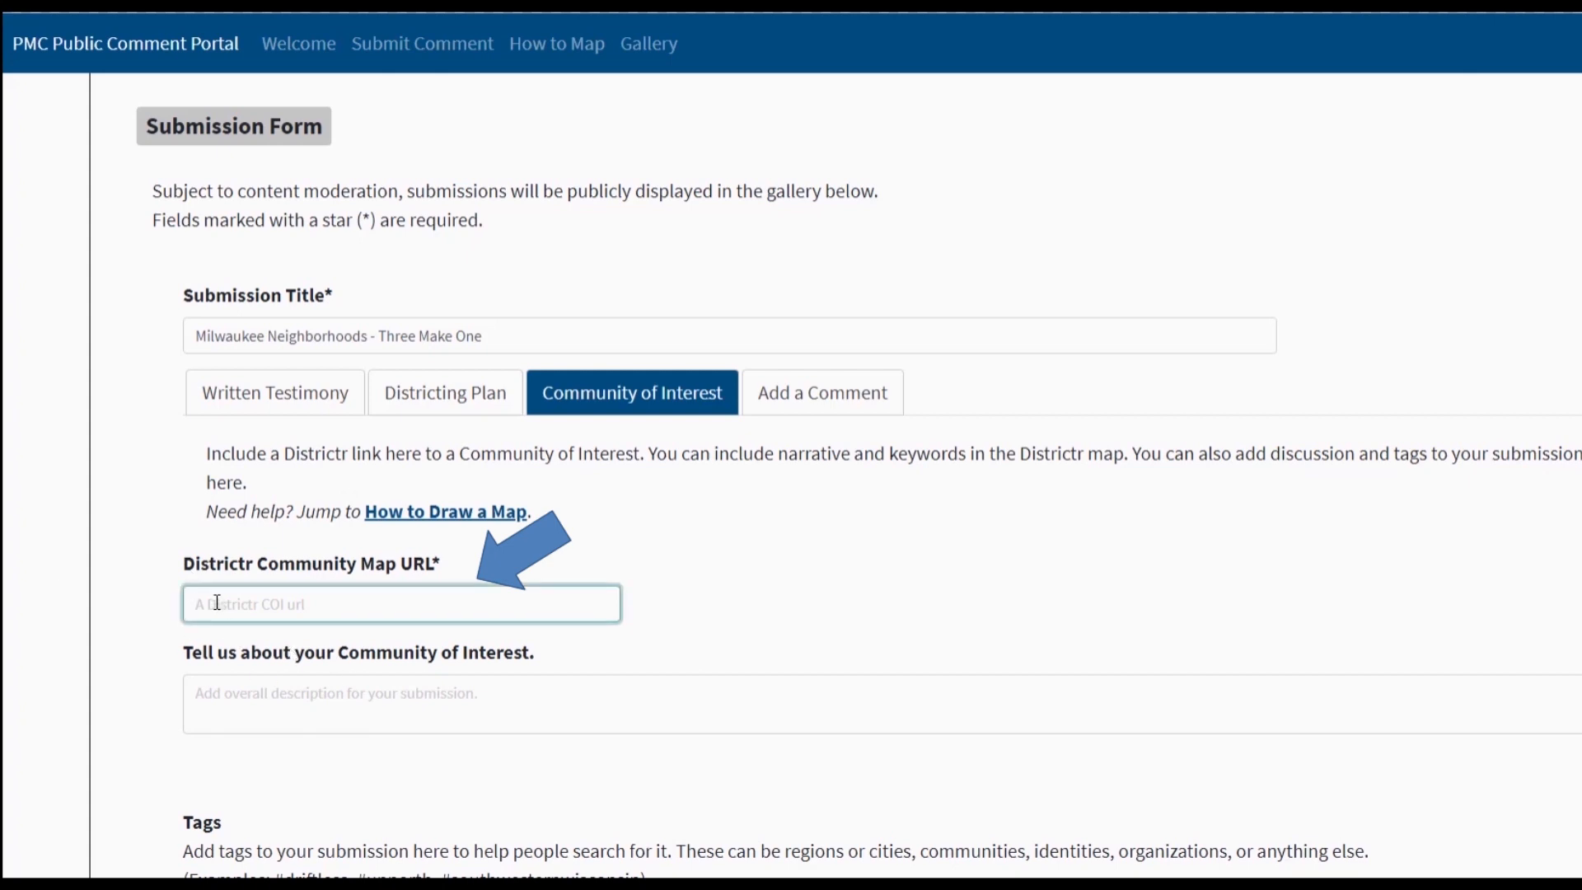
{"action": "type", "text": "https://districtr.org/COI/27891"}
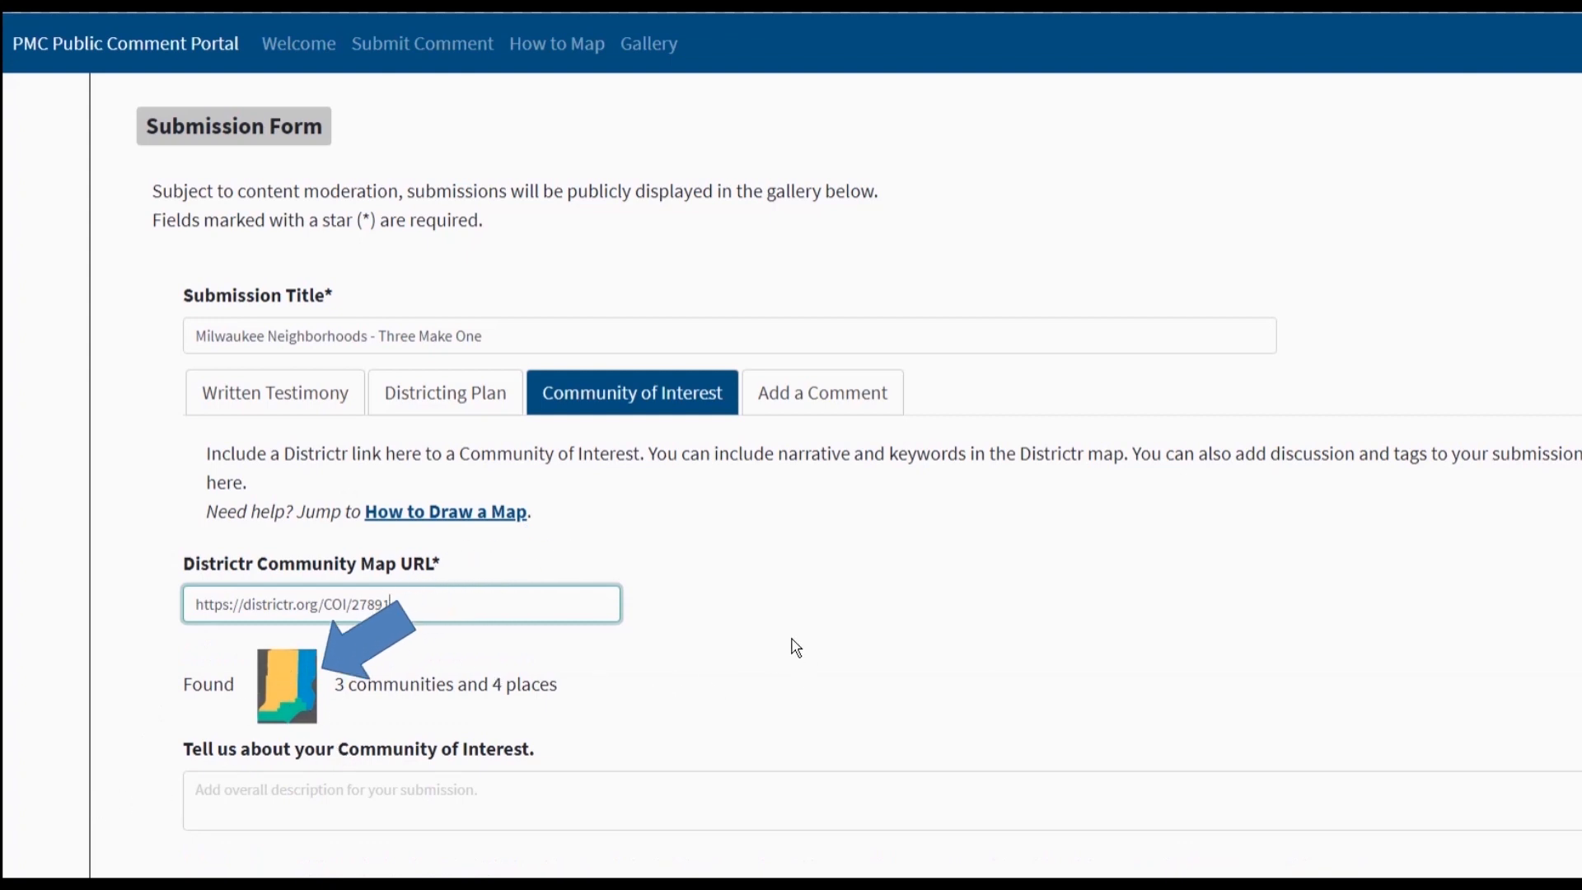
{"action": "scroll", "coordinate": [798, 640], "scroll_direction": "down", "scroll_amount": 1}
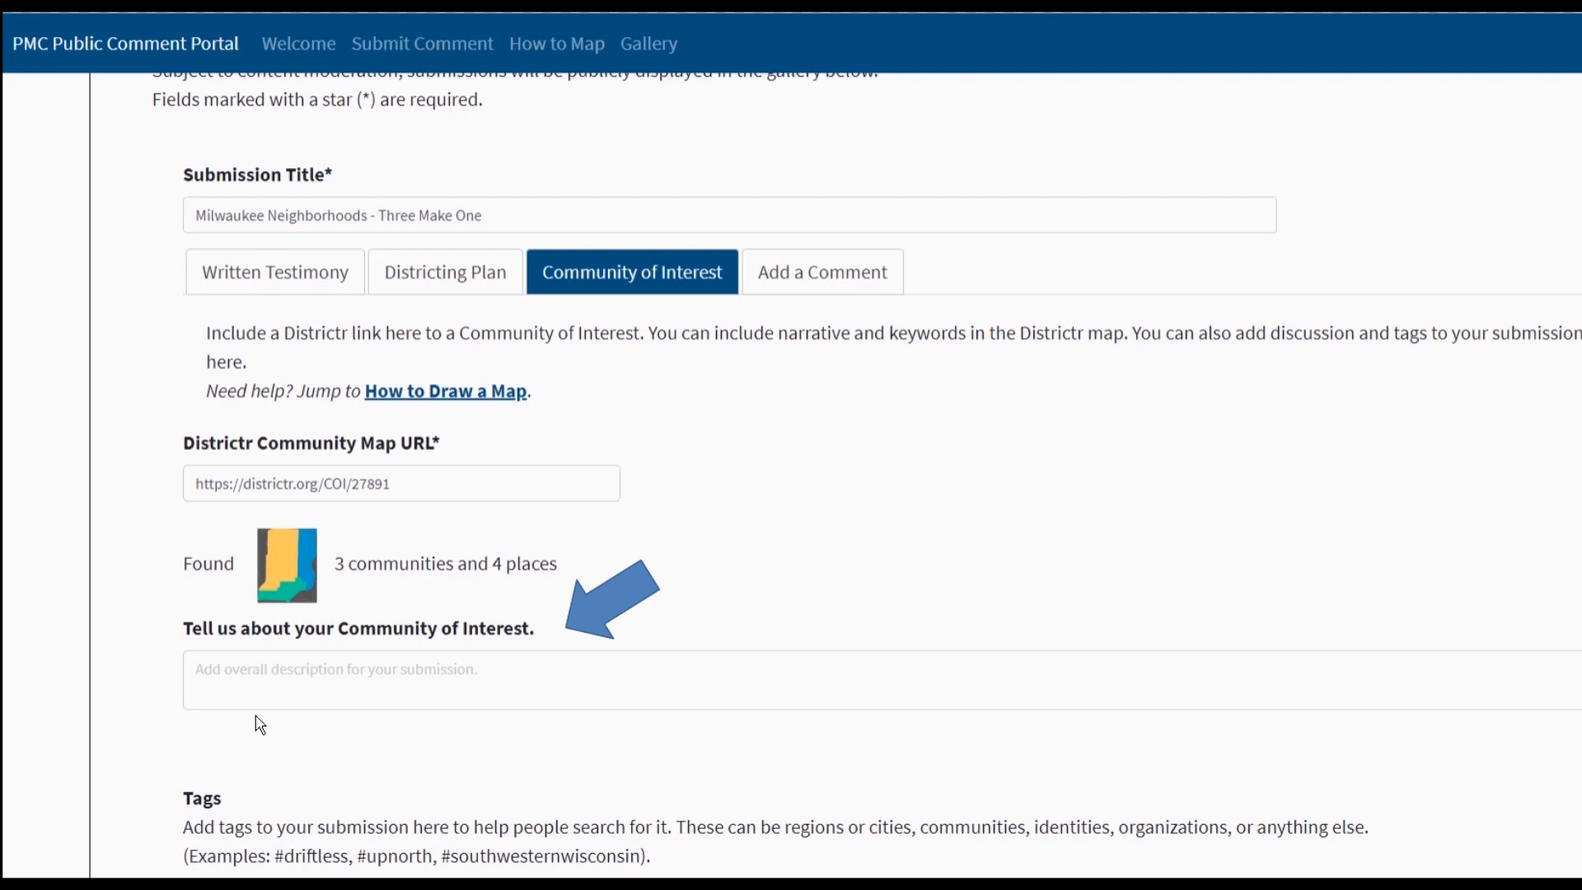
{"action": "left_click", "coordinate": [210, 667]}
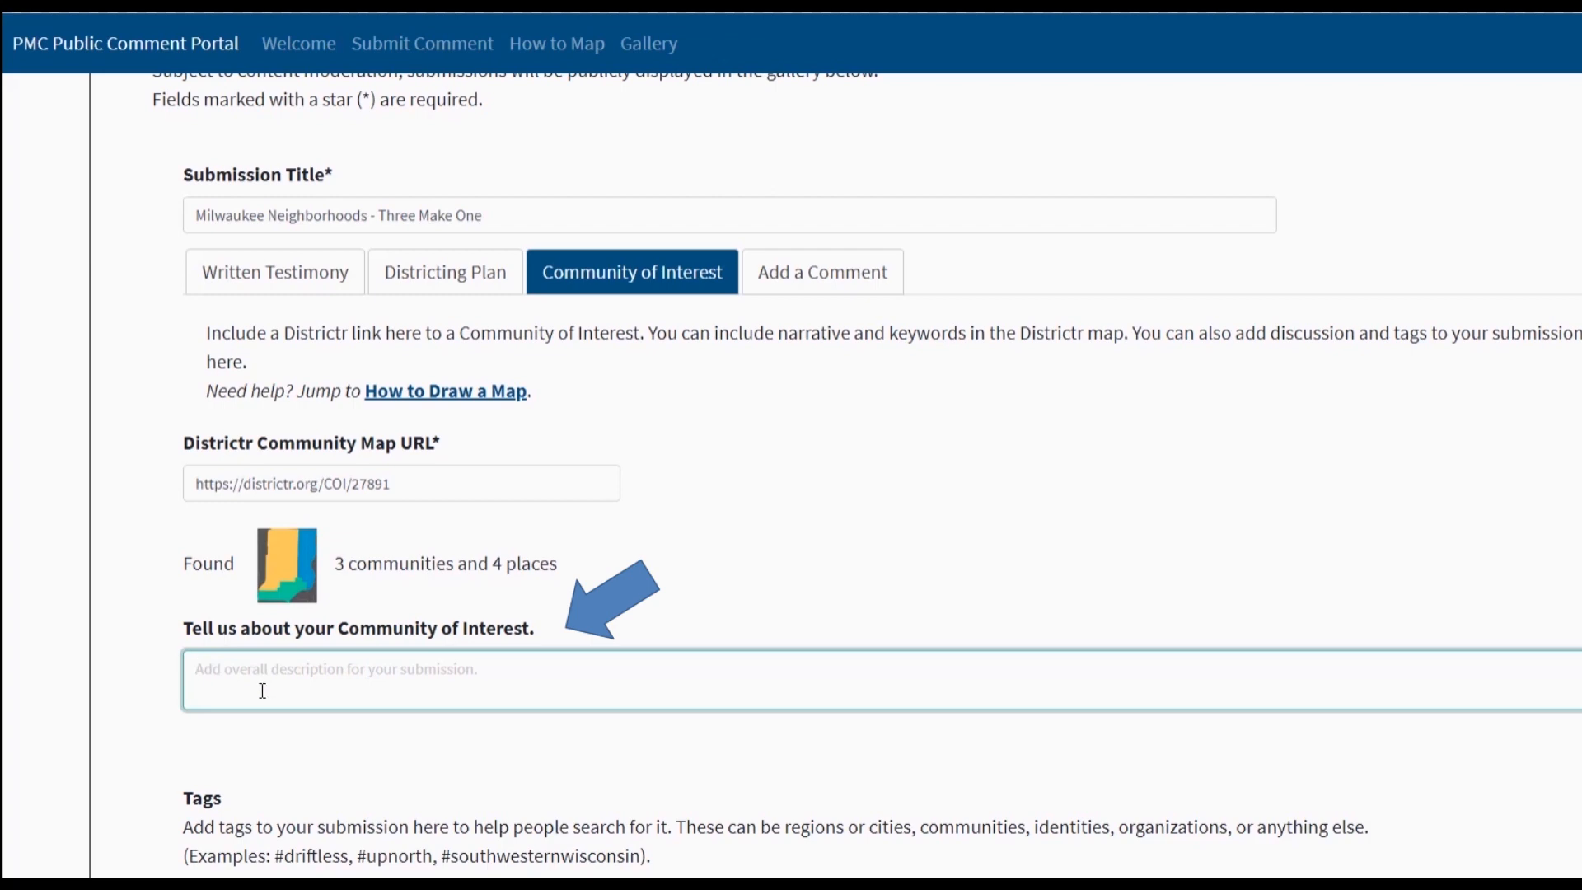
{"action": "type", "text": "Keep us whole. Keep us together in single election districts. Thank you."}
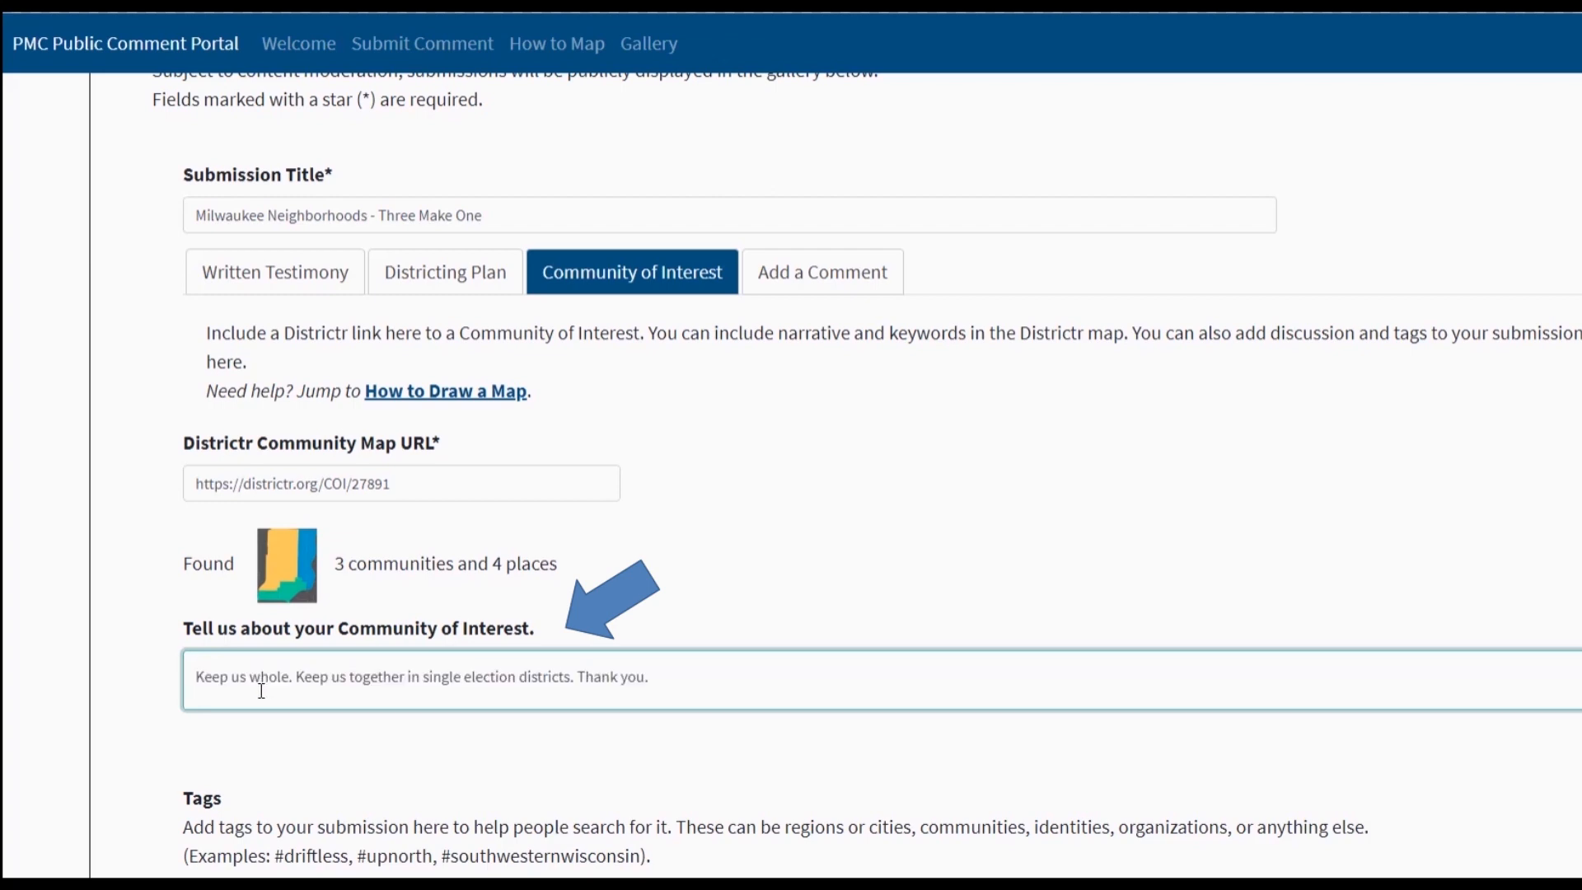
{"action": "key", "text": "ctrl+v"}
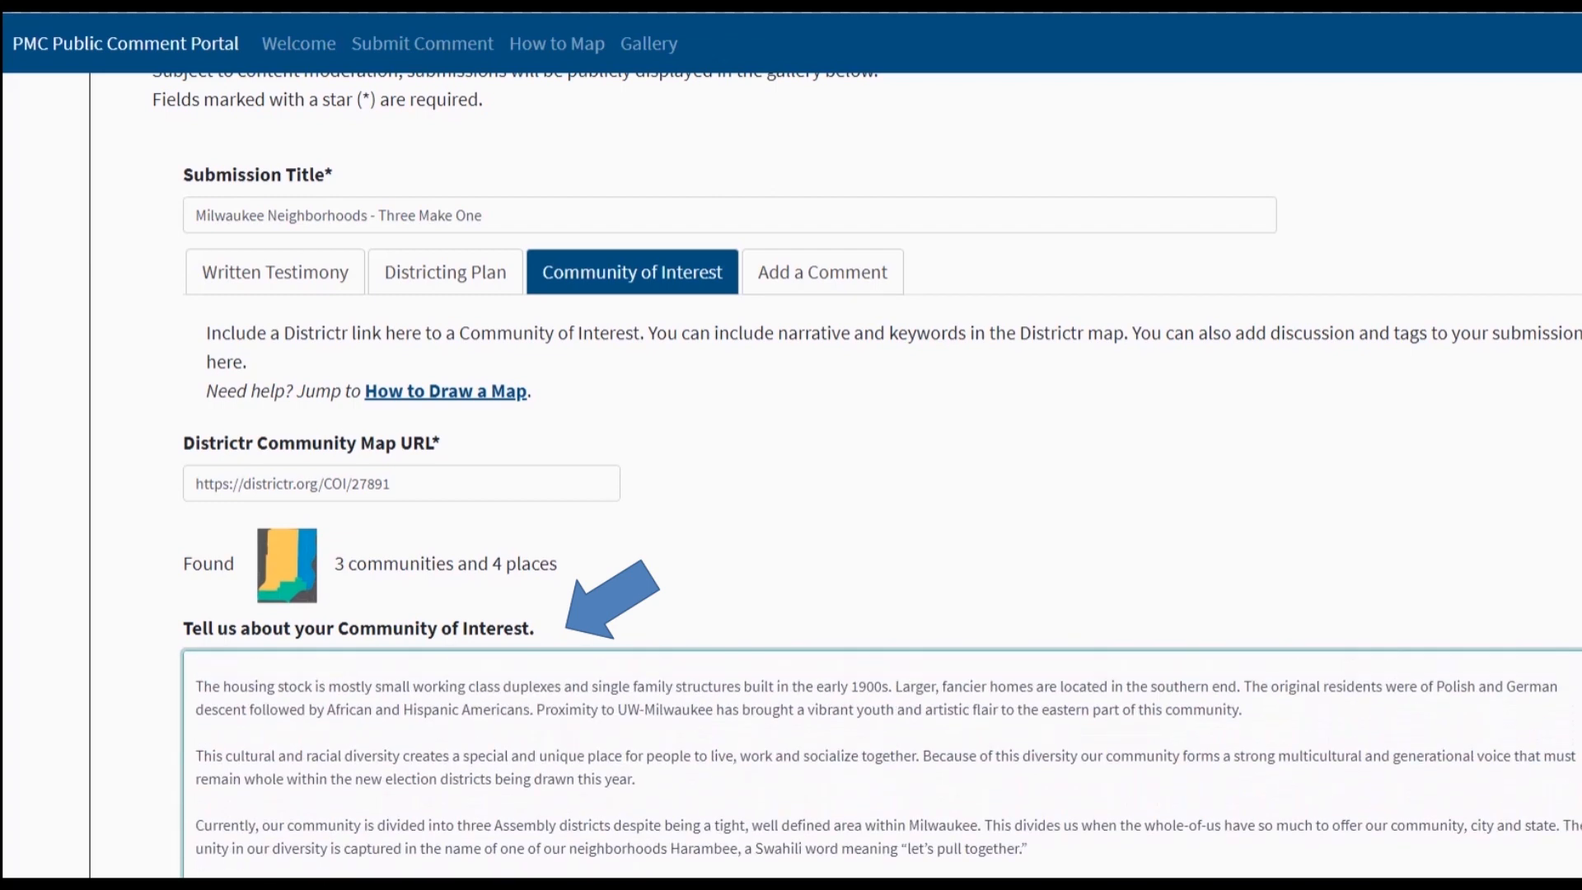
{"action": "scroll", "coordinate": [888, 765], "scroll_direction": "up", "scroll_amount": 2}
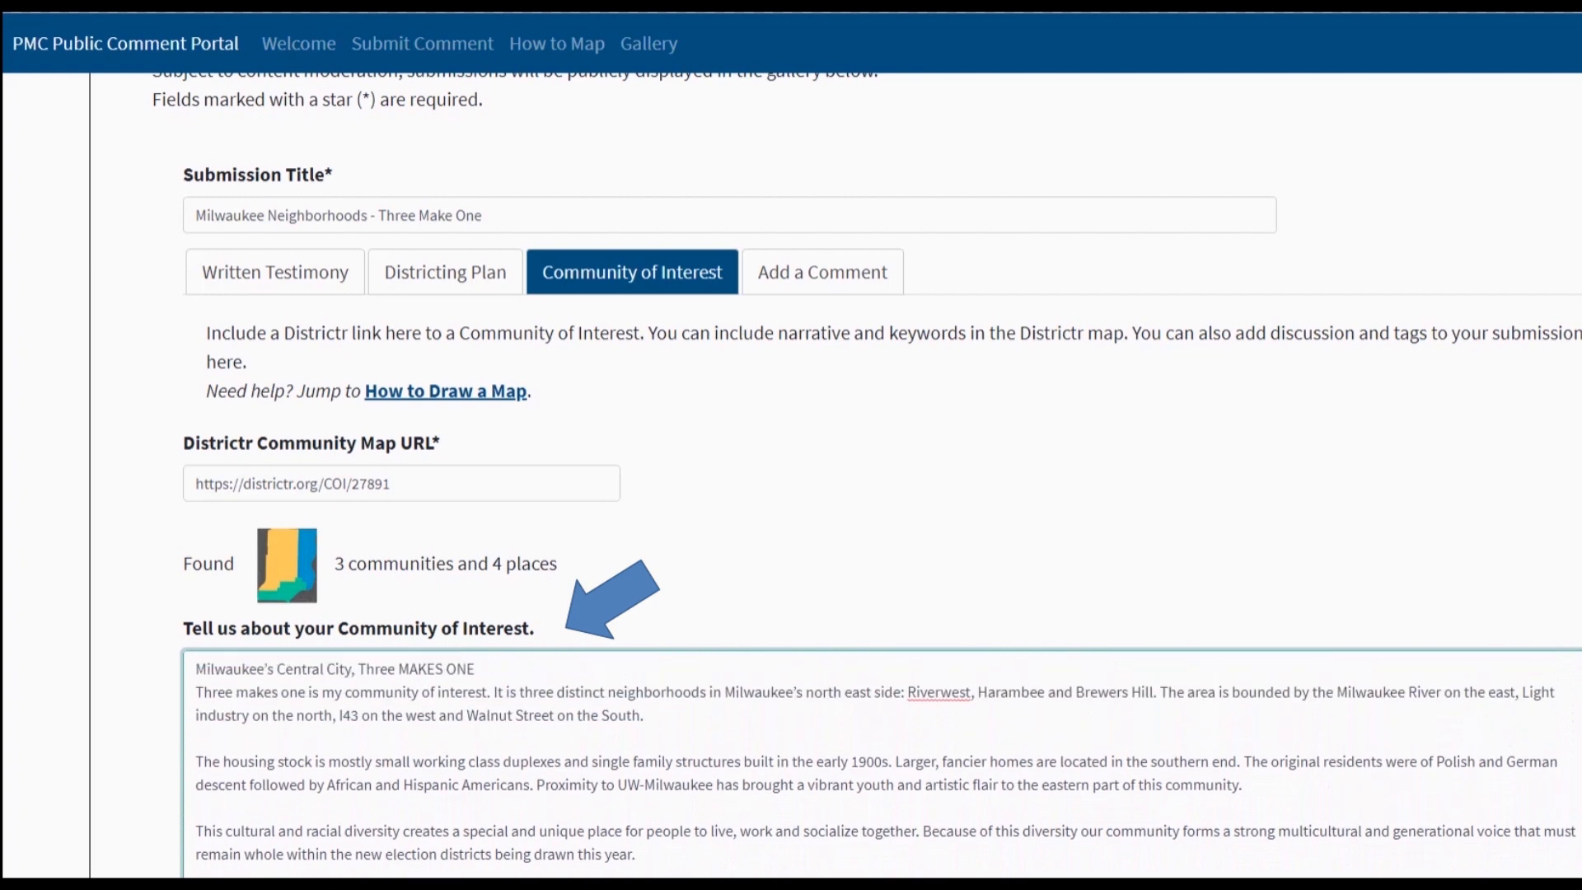
{"action": "scroll", "coordinate": [888, 757], "scroll_direction": "down", "scroll_amount": 1}
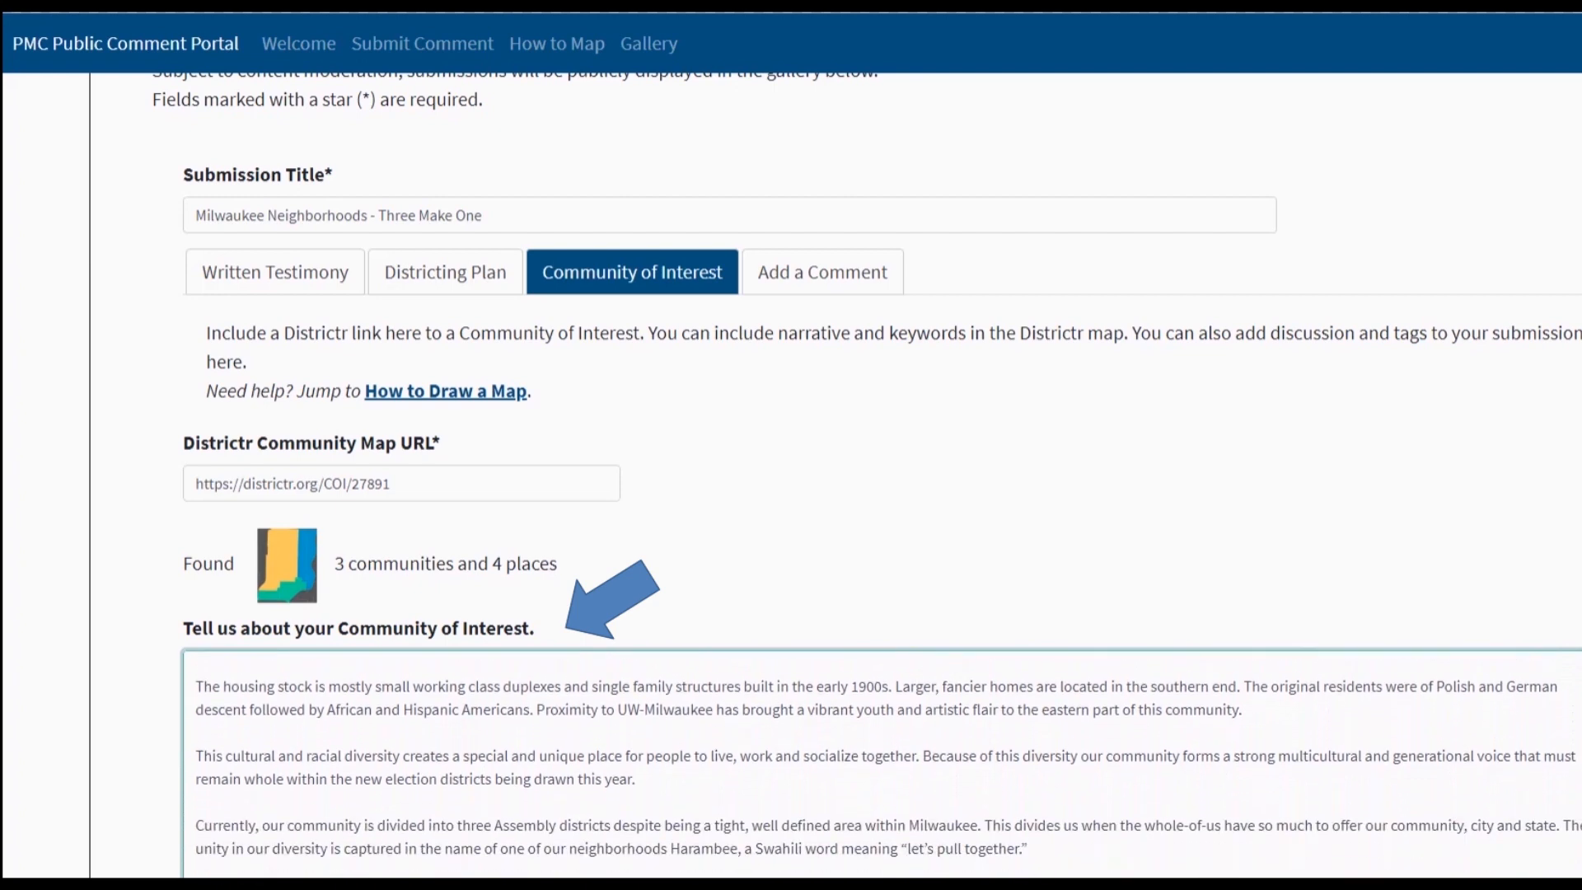
Enter "milwaukee" as the tag for the submission.
{"action": "scroll", "coordinate": [1480, 458], "scroll_direction": "down", "scroll_amount": 3}
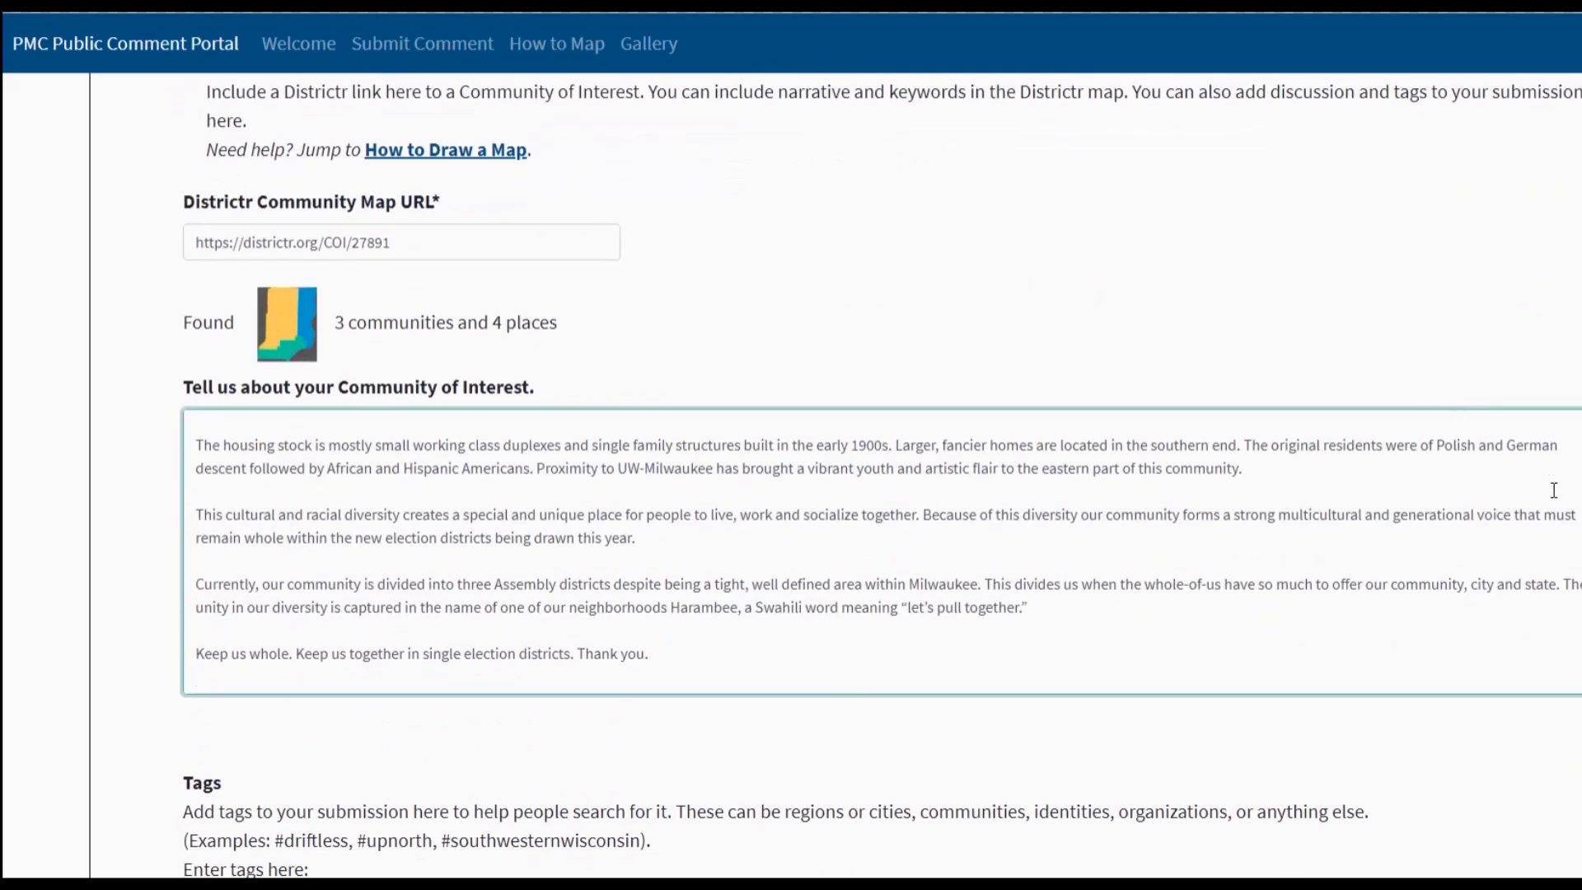
{"action": "scroll", "coordinate": [1390, 317], "scroll_direction": "down", "scroll_amount": 1}
{"action": "scroll", "coordinate": [1483, 659], "scroll_direction": "down", "scroll_amount": 1}
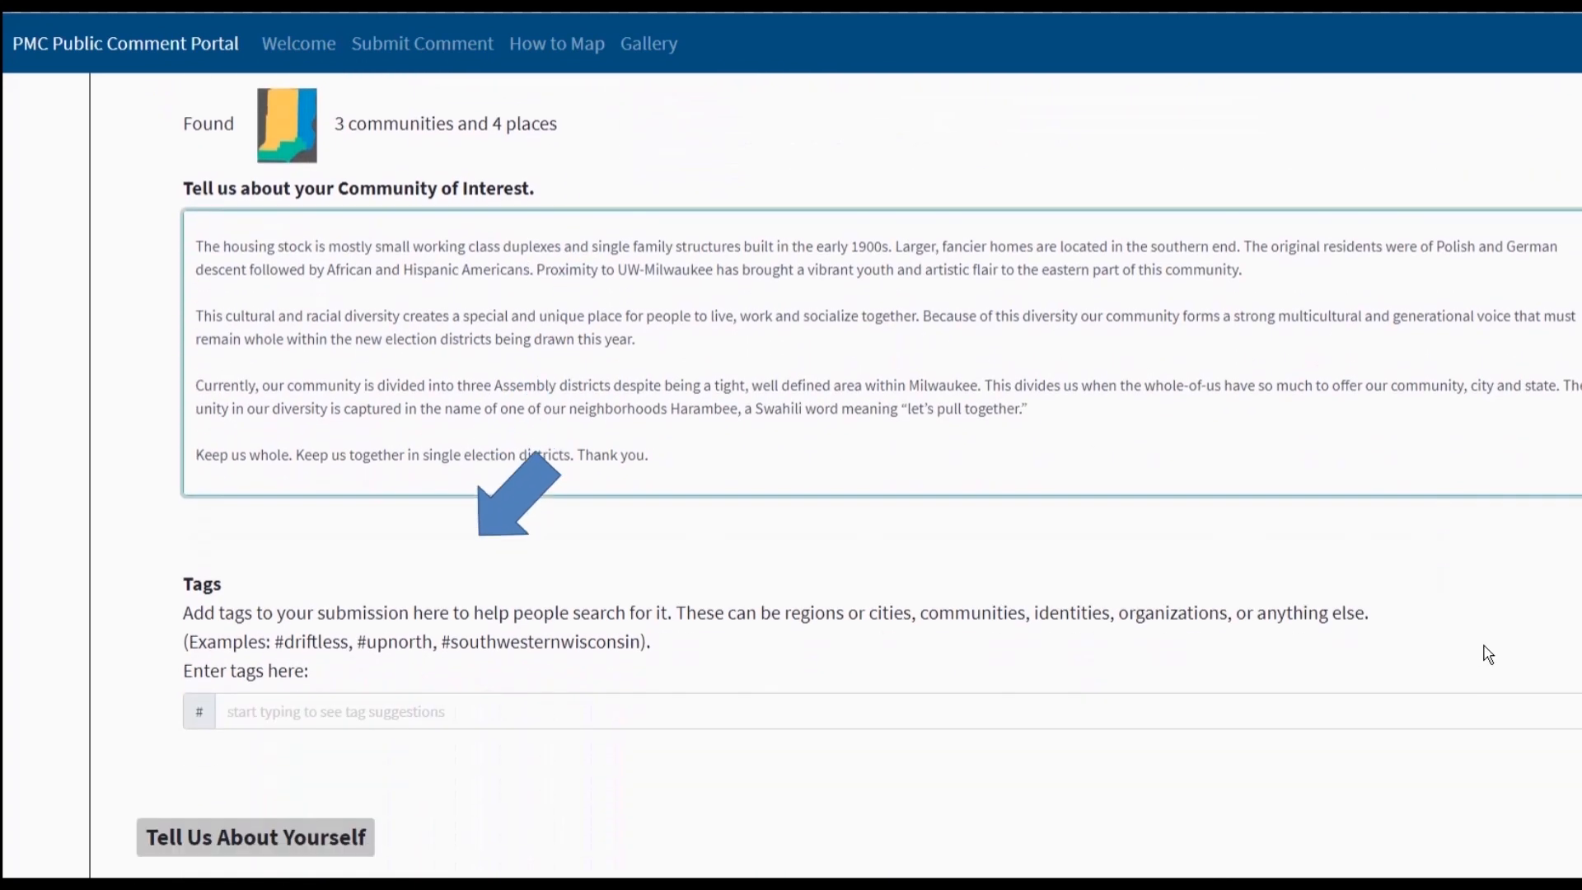
{"action": "left_click", "coordinate": [261, 664]}
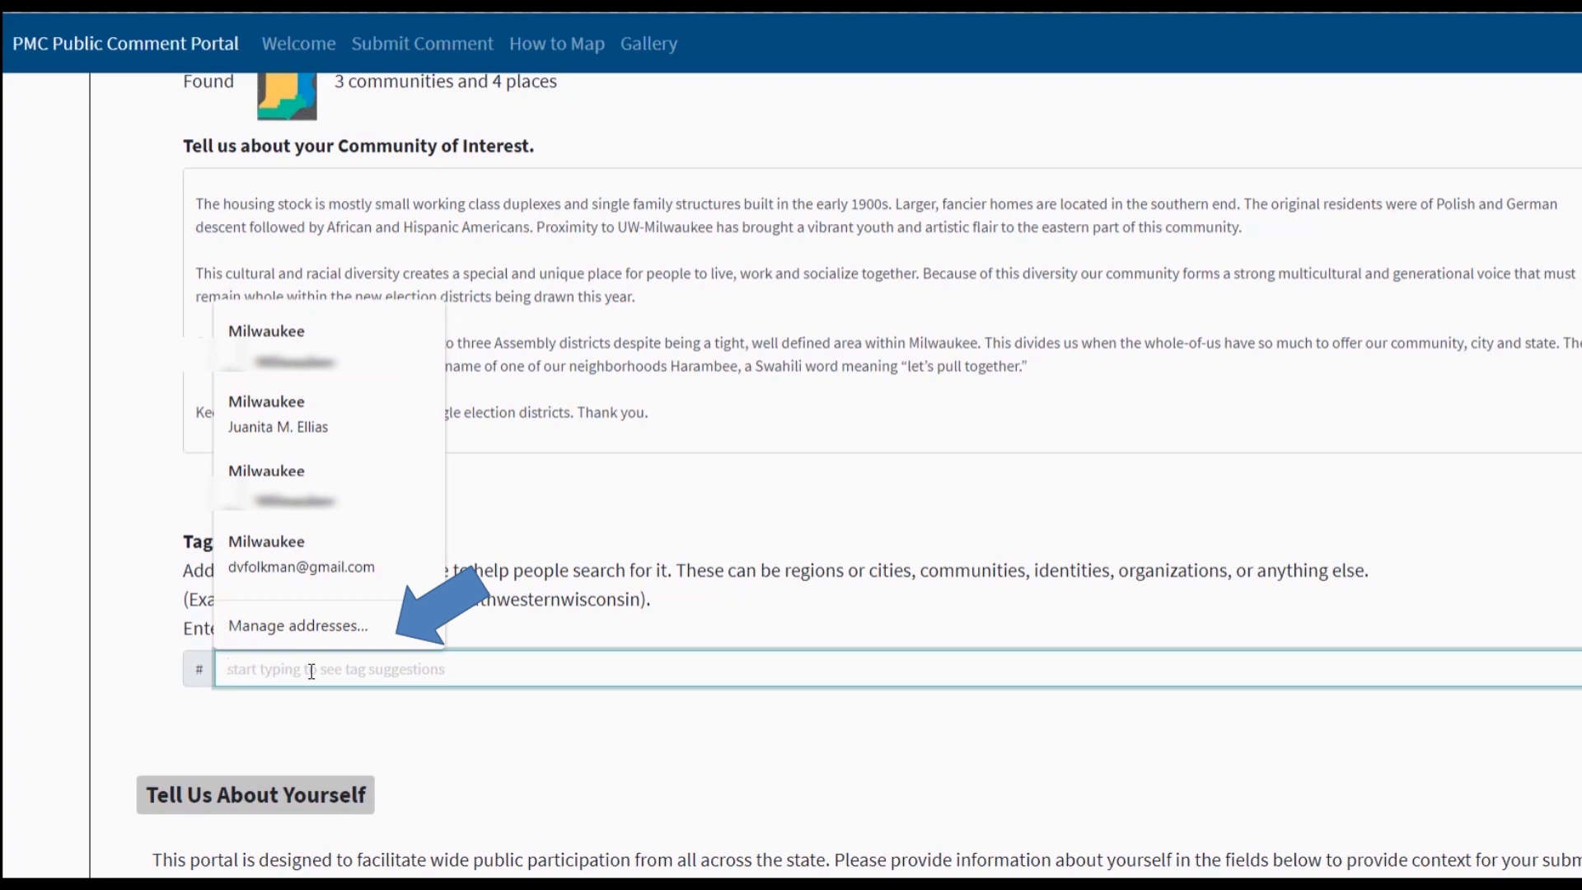
{"action": "type", "text": "mi"}
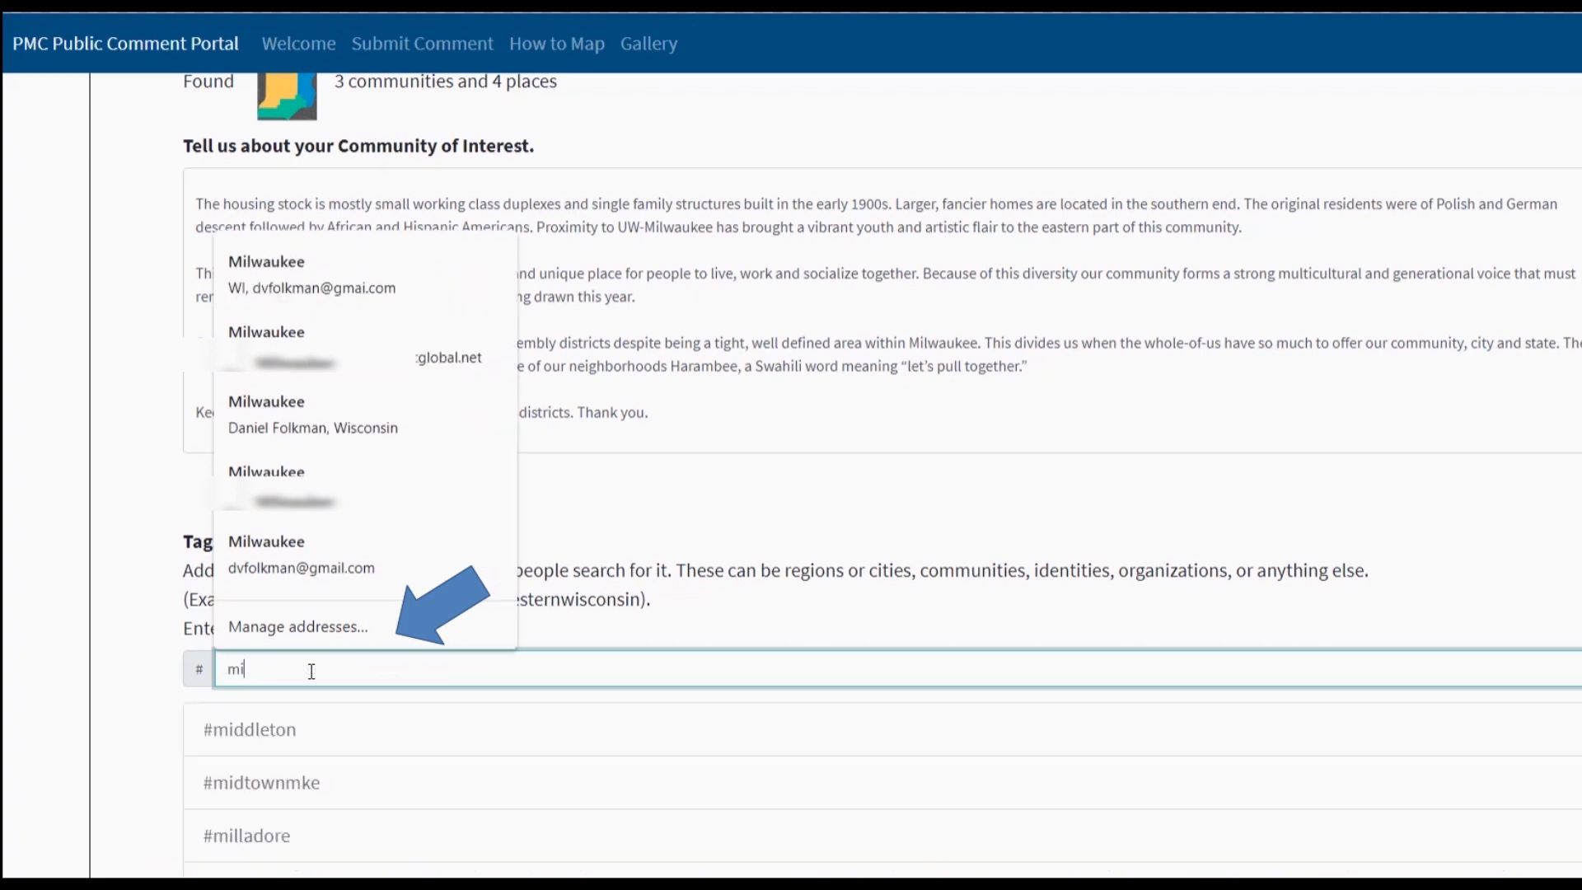
{"action": "type", "text": "lwaukee"}
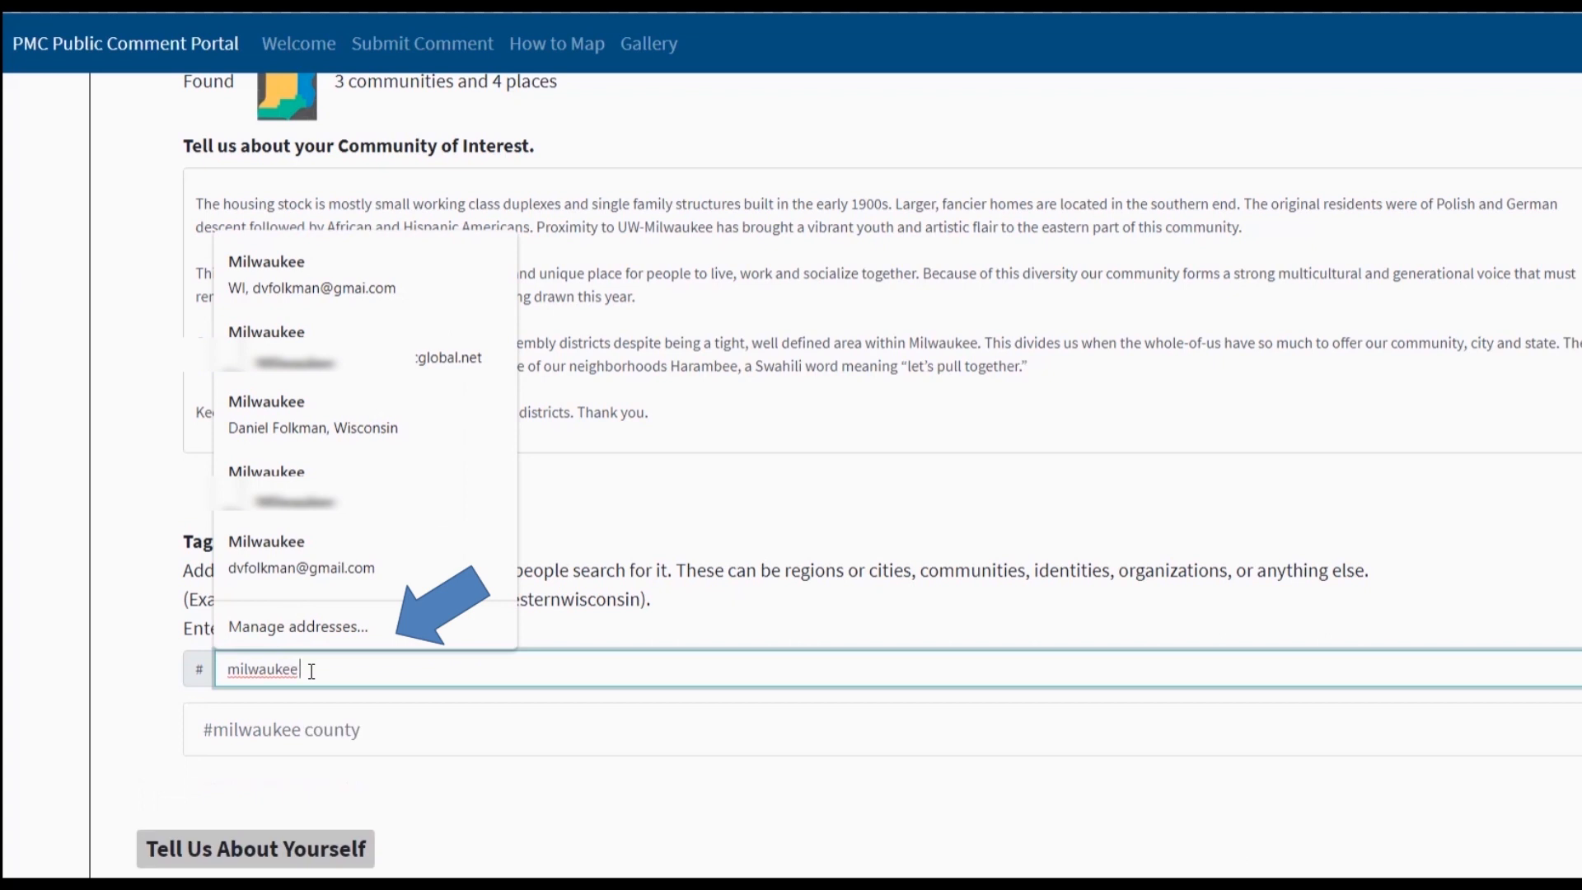
Fill in the submitter's location from a saved address and choose Milwaukee County as the city/county.
{"action": "scroll", "coordinate": [371, 651], "scroll_direction": "down", "scroll_amount": 4}
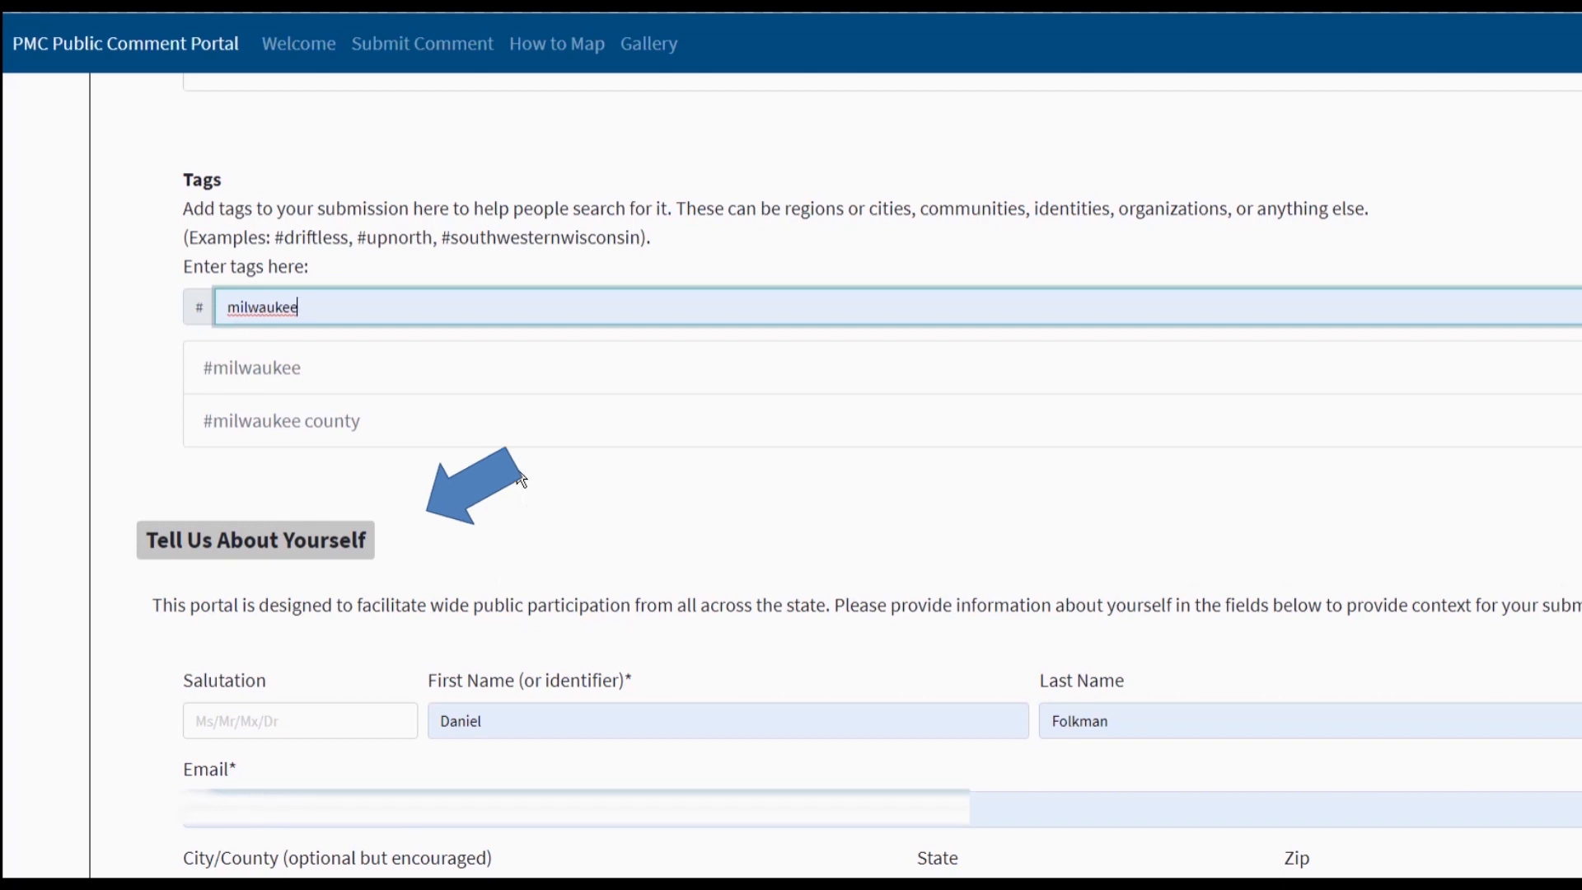
{"action": "scroll", "coordinate": [521, 479], "scroll_direction": "down", "scroll_amount": 4}
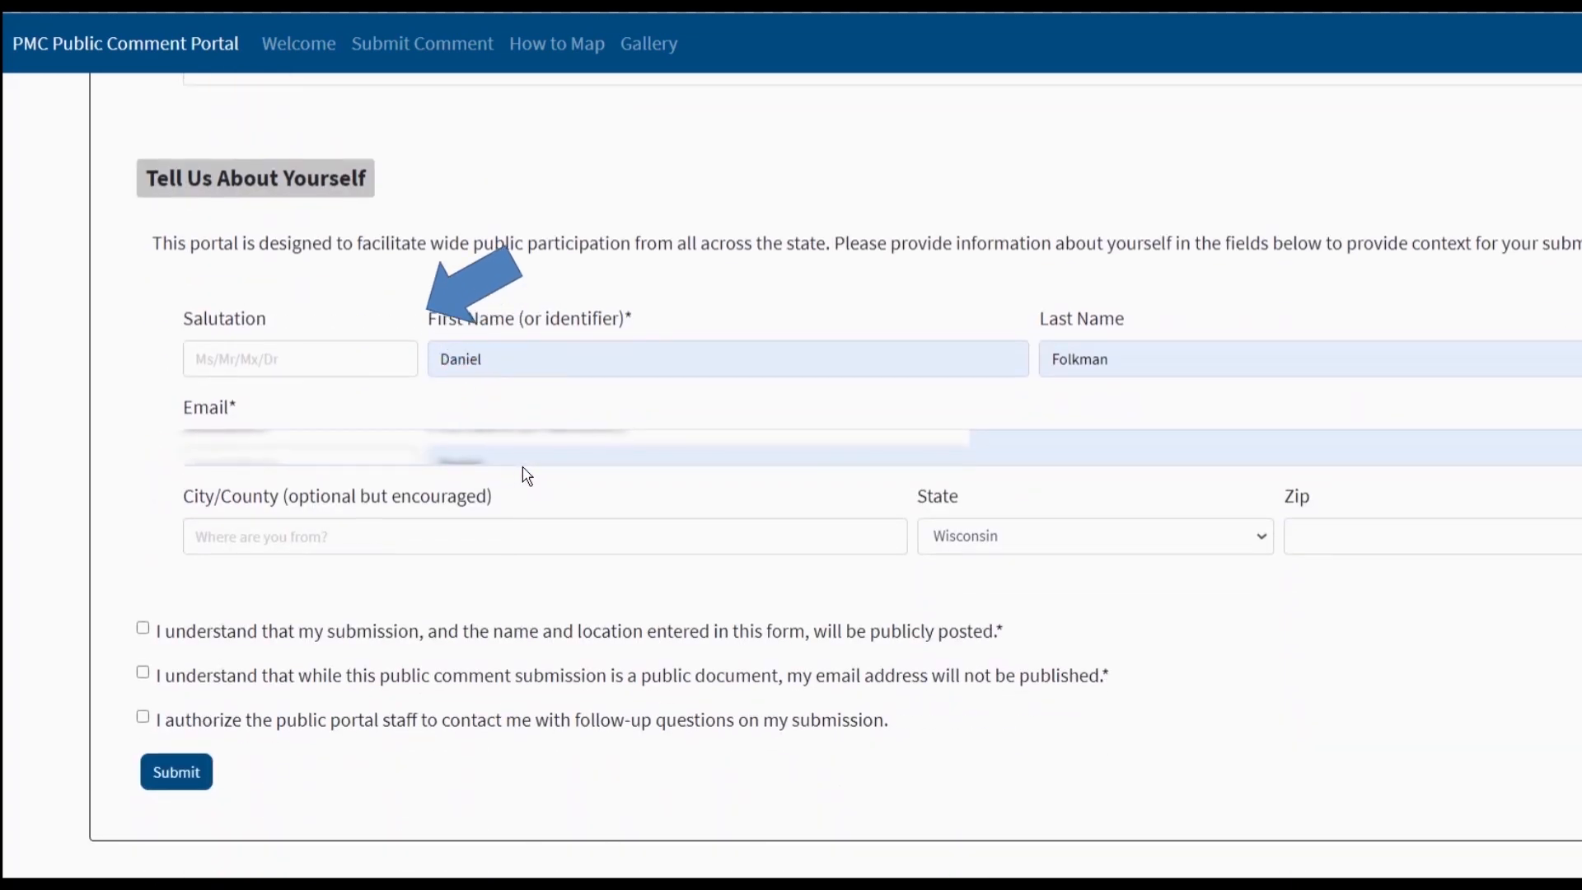
{"action": "left_click", "coordinate": [300, 360]}
{"action": "scroll", "coordinate": [318, 368], "scroll_direction": "down", "scroll_amount": 1}
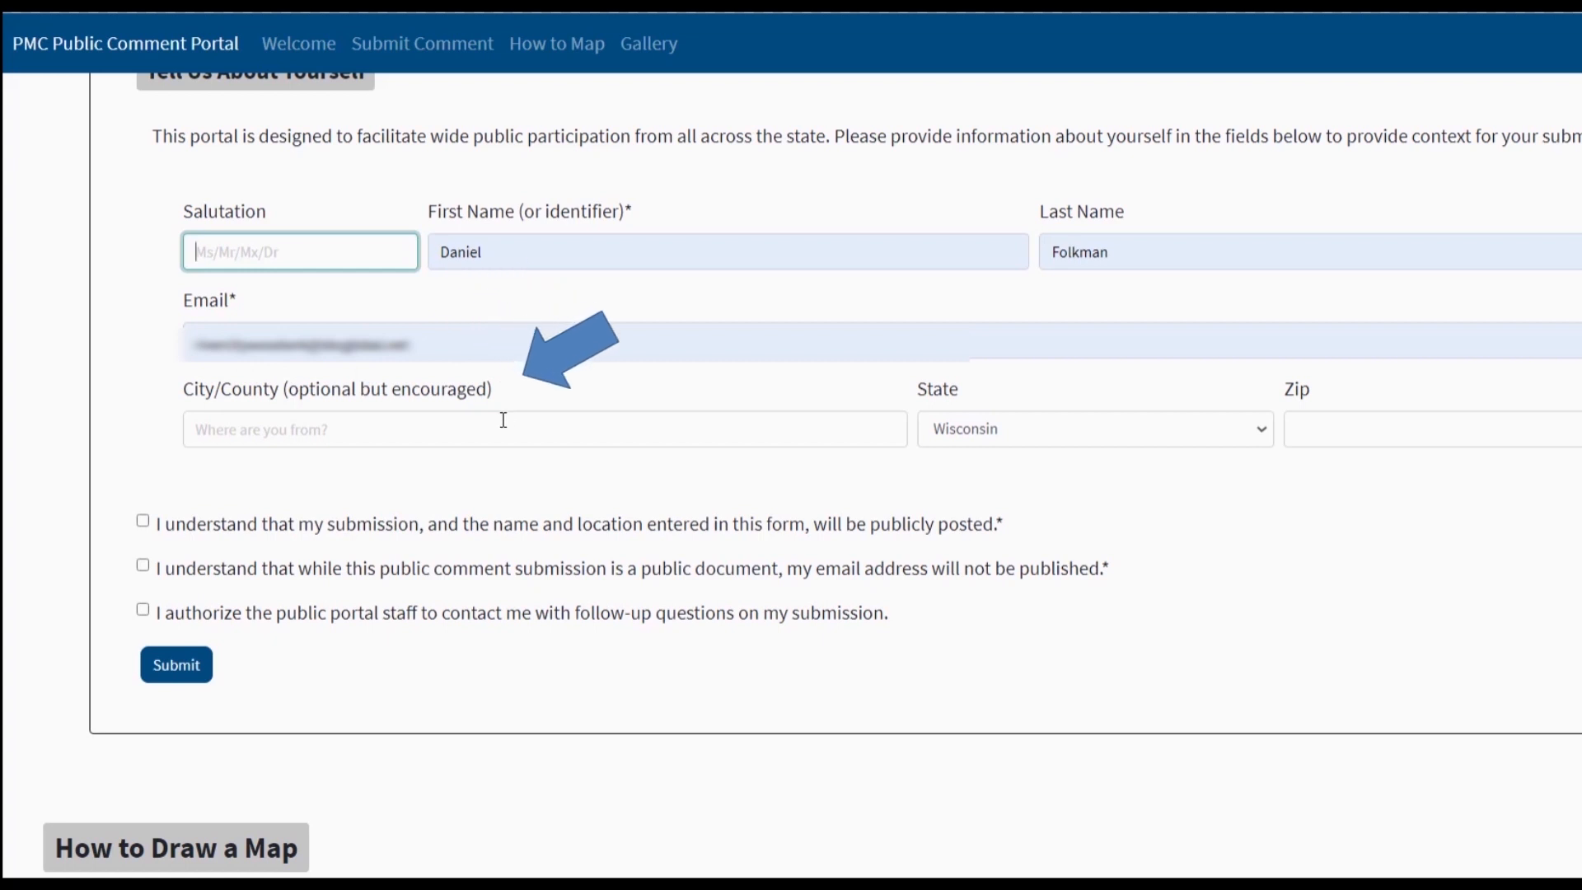
{"action": "left_click", "coordinate": [461, 428]}
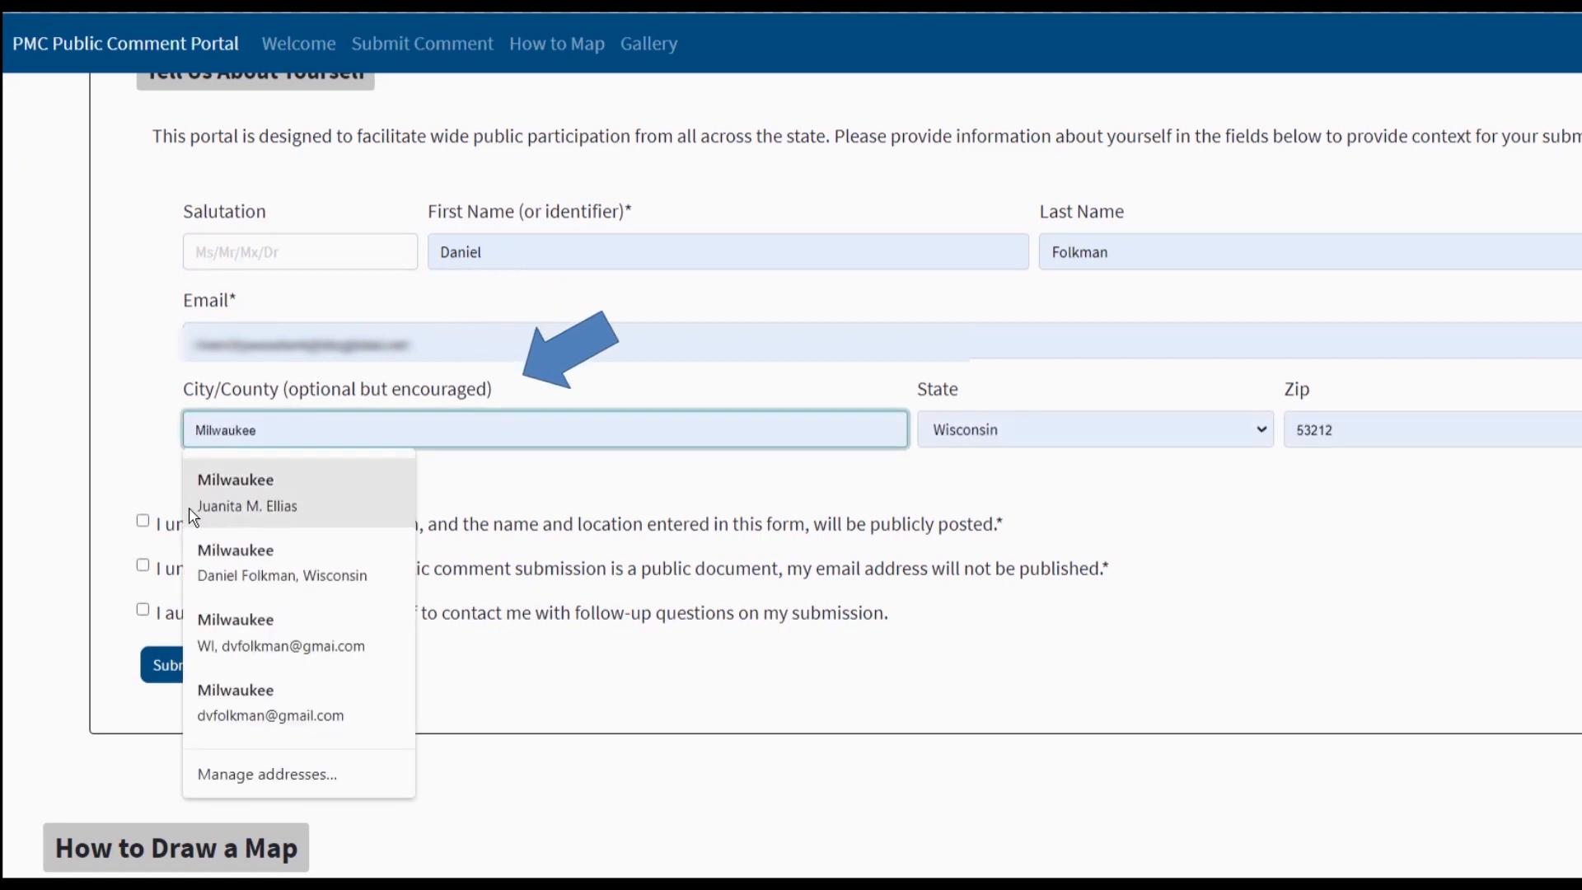
{"action": "left_click", "coordinate": [252, 497]}
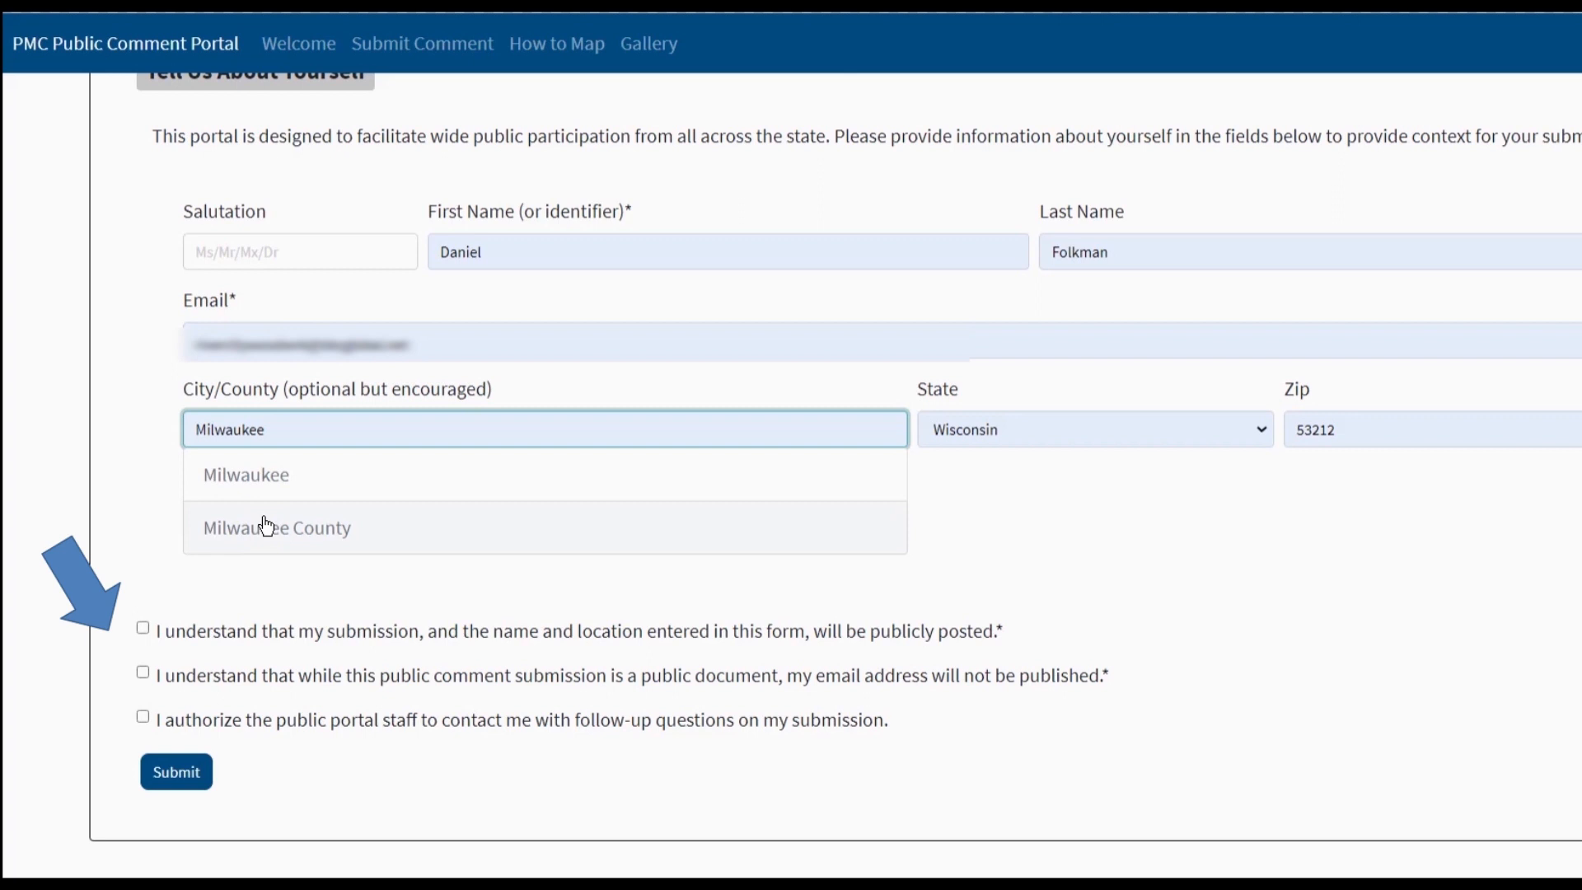
{"action": "left_click", "coordinate": [266, 527]}
Accept public posting and the email privacy statement, authorize follow-up contact by portal staff, and submit the form.
{"action": "scroll", "coordinate": [297, 529], "scroll_direction": "down", "scroll_amount": 1}
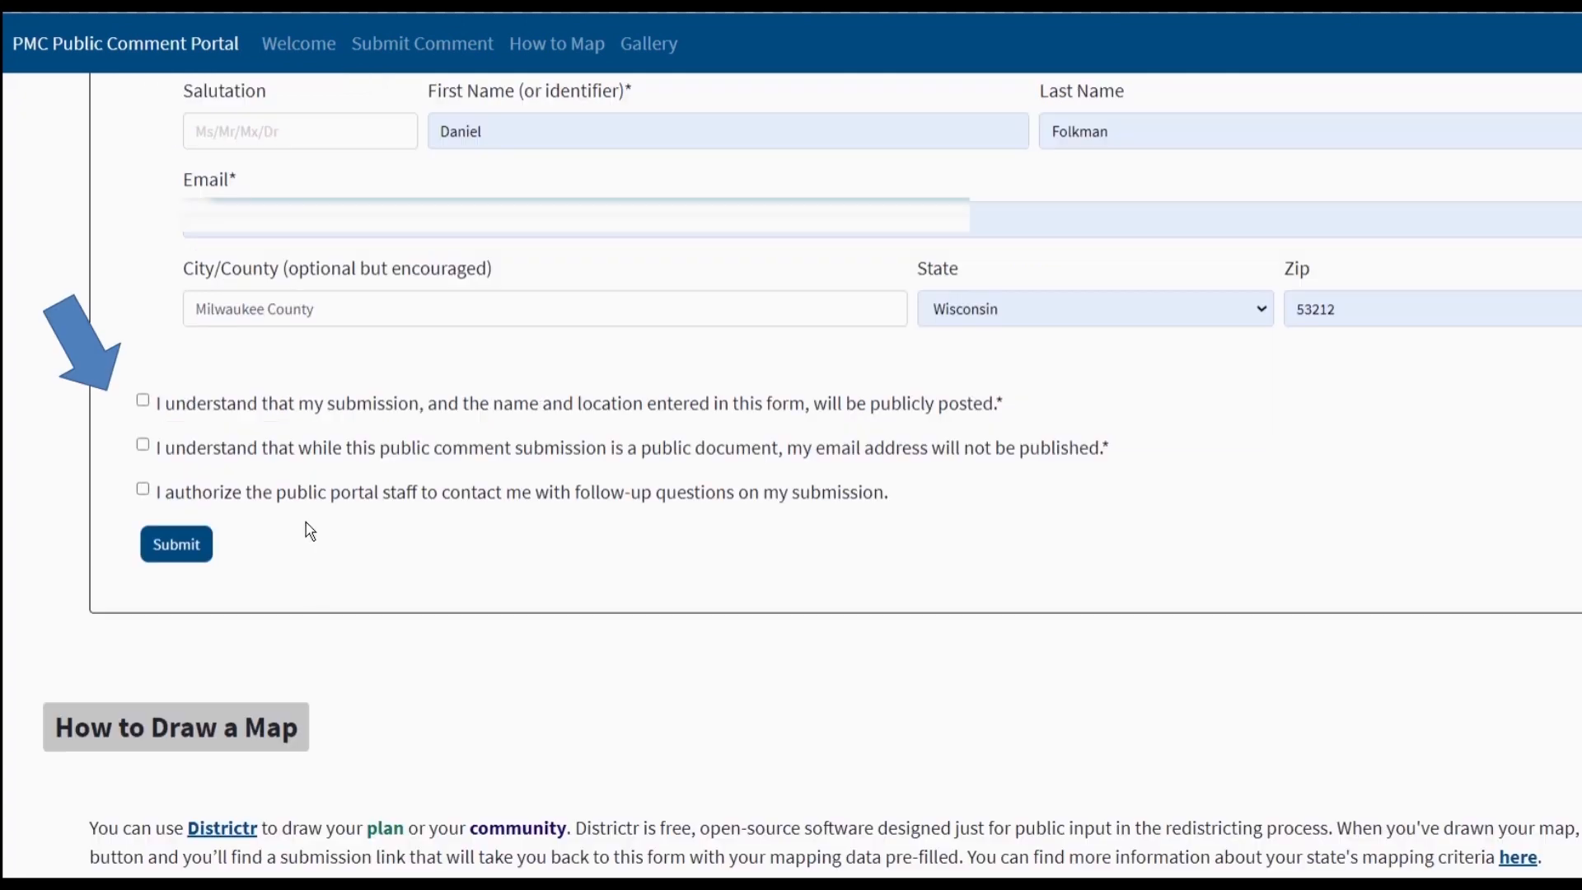
{"action": "left_click", "coordinate": [143, 400]}
{"action": "left_click", "coordinate": [142, 447]}
{"action": "left_click", "coordinate": [143, 489]}
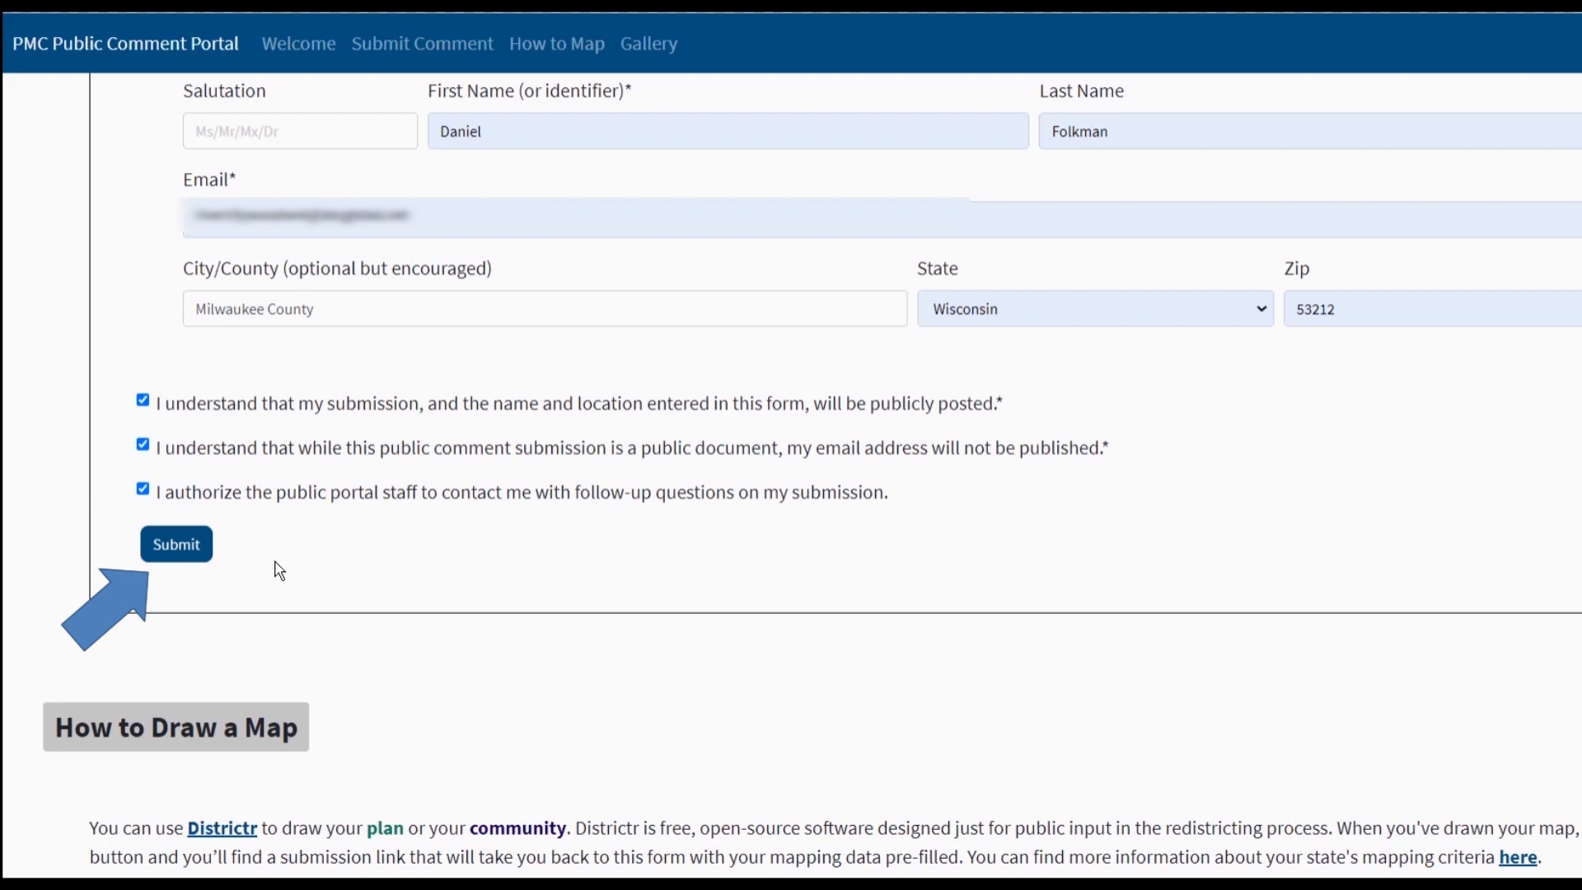
{"action": "left_click", "coordinate": [177, 546]}
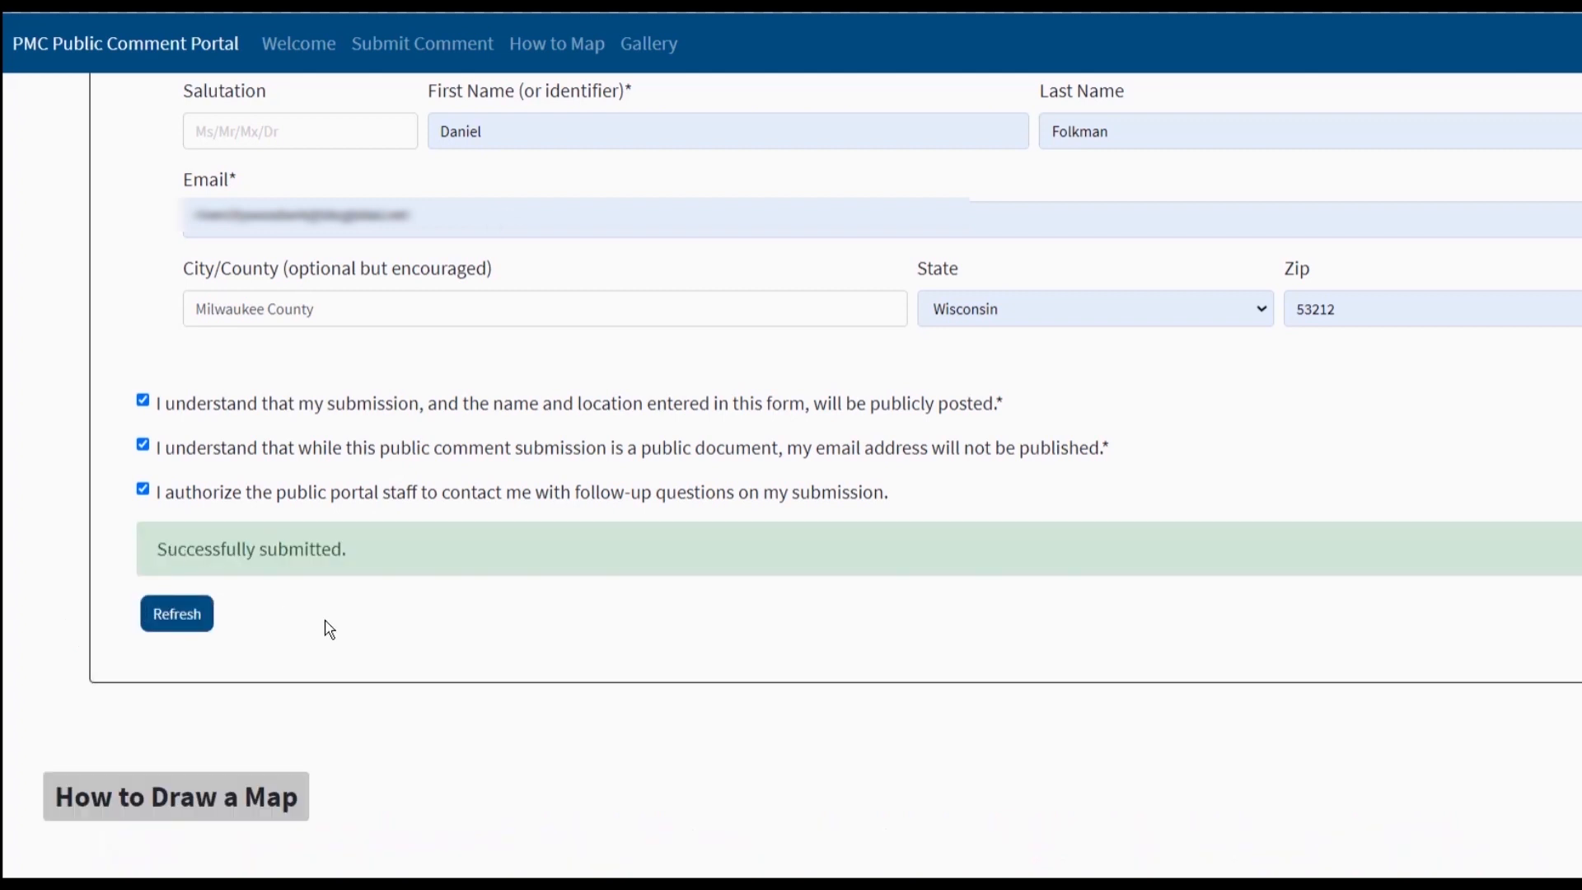